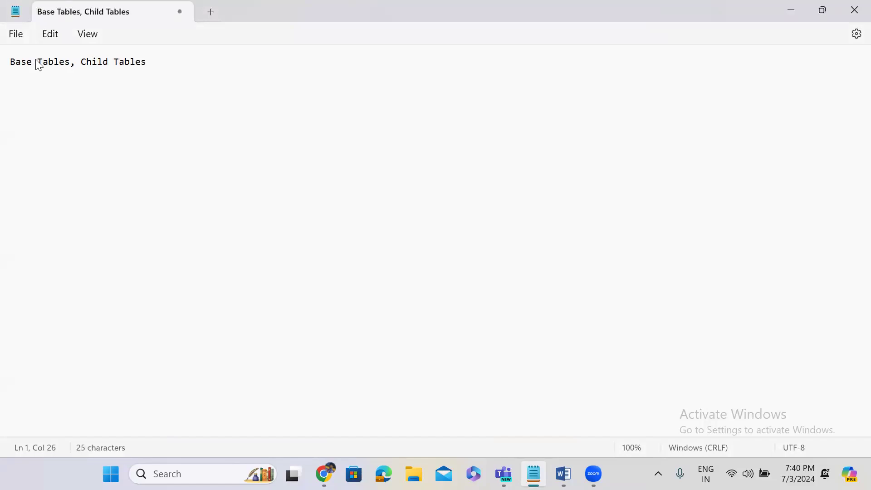
# Step: Complete the heading line with "Dictionary Overrides:" after Child Tables and add blank lines below it
pyautogui.write('Dict')
pyautogui.write('ionary Pr')
pyautogui.write('operti')
pyautogui.press('BackSpace')
pyautogui.press('BackSpace')
pyautogui.press('BackSpace')
pyautogui.press('BackSpace')
pyautogui.press('BackSpace')
pyautogui.press('BackSpace')
pyautogui.press('BackSpace')
pyautogui.press('BackSpace')
pyautogui.write('Ov')
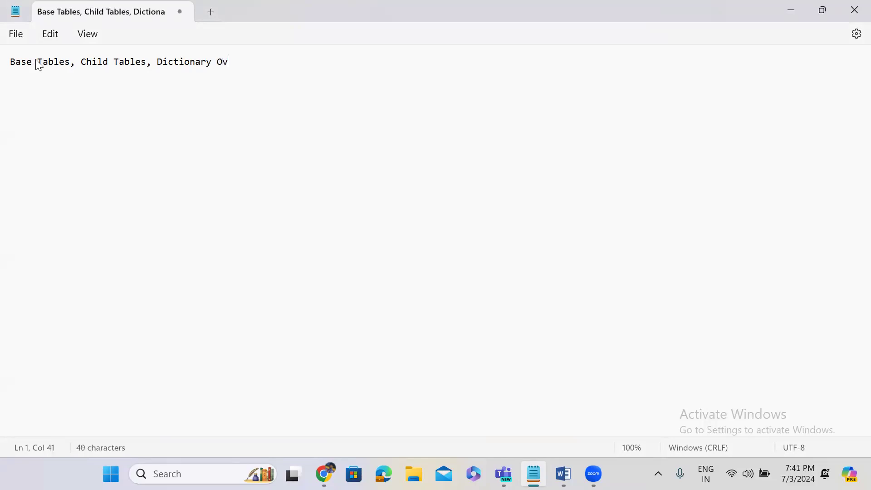
pyautogui.write('errides:')
pyautogui.press('Return')
pyautogui.press('Return')
# Step: Switch to the ServiceNow instance in Chrome, filter the navigator for "tables", and open the System Definition Tables list in a new tab
pyautogui.click(793, 10)
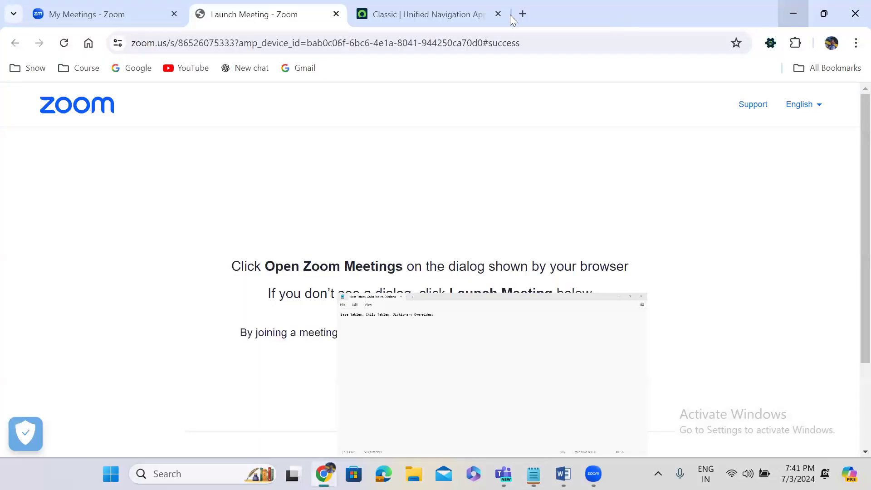
pyautogui.click(437, 10)
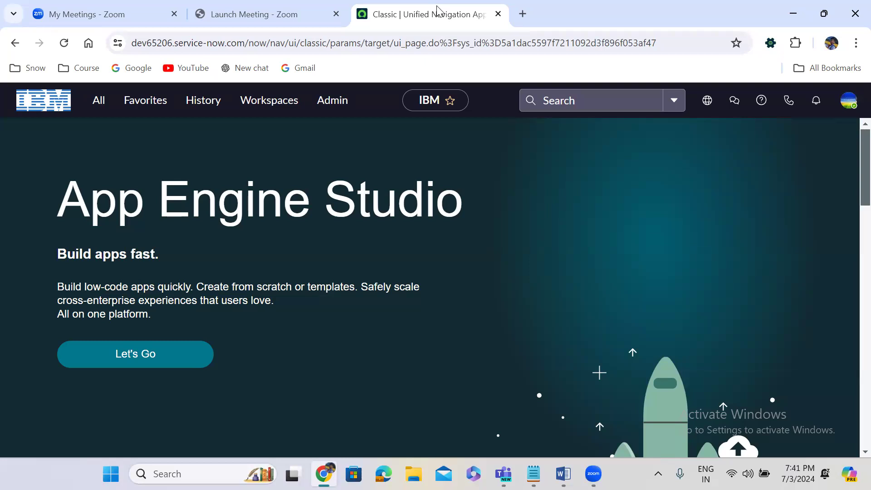
pyautogui.click(98, 110)
pyautogui.write('tables')
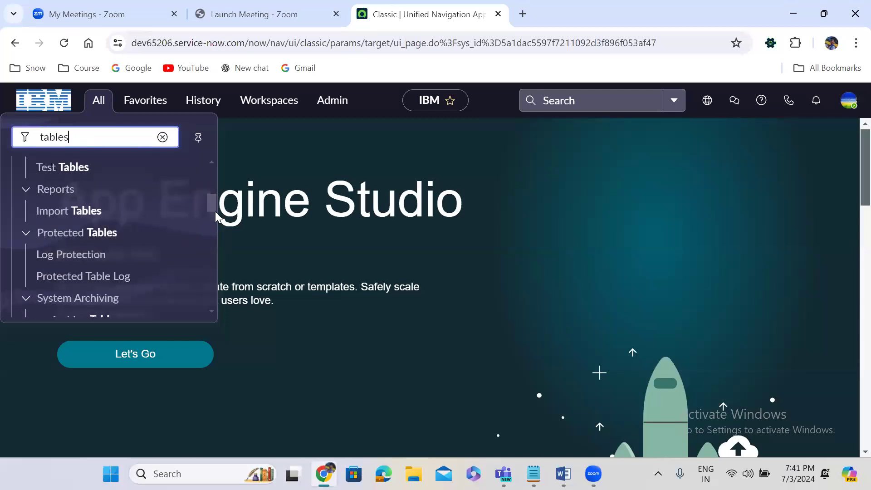
pyautogui.moveTo(212, 207); pyautogui.dragTo(212, 178)
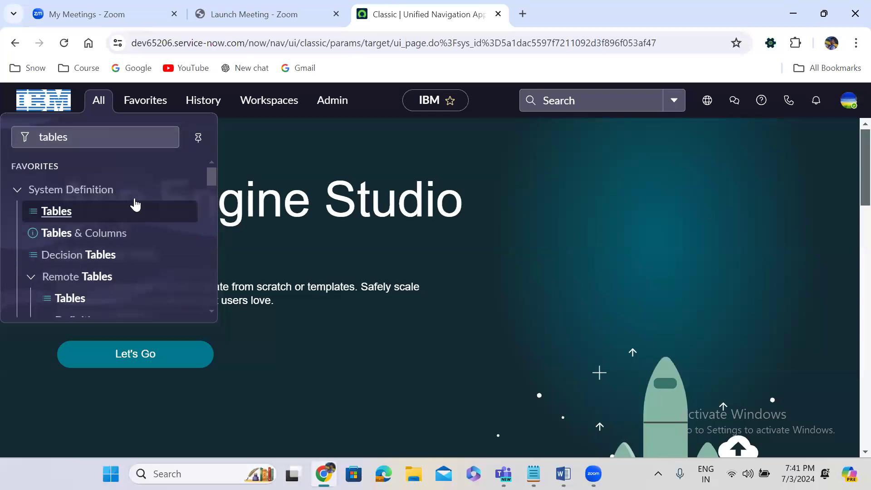
pyautogui.middleClick(51, 211)
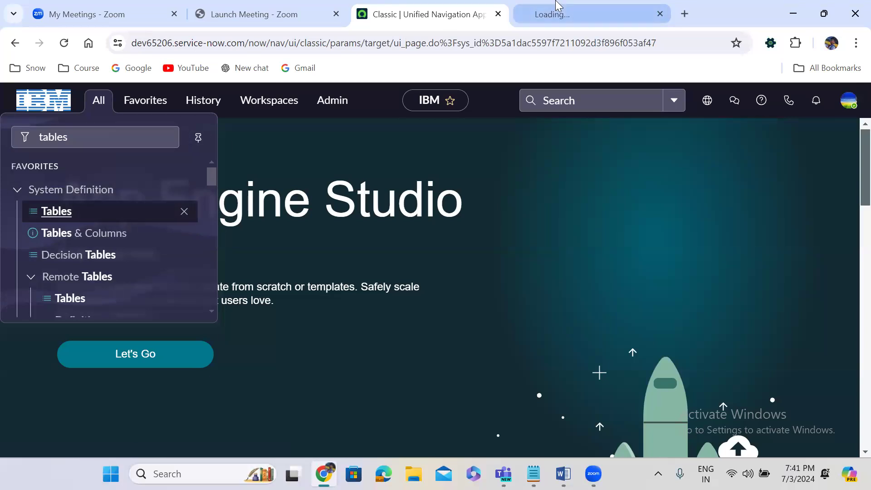
pyautogui.click(557, 6)
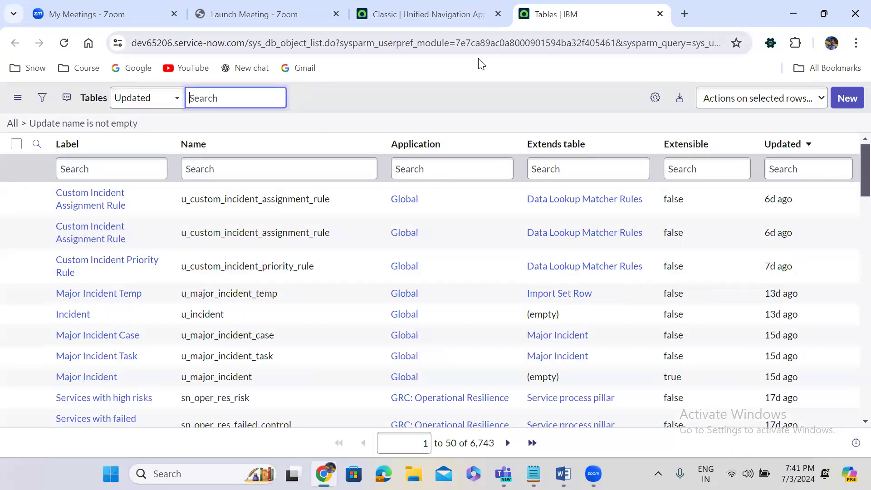
# Step: Start a new table record with the label "Incident Task", letting its name and menu name fill in
pyautogui.click(847, 98)
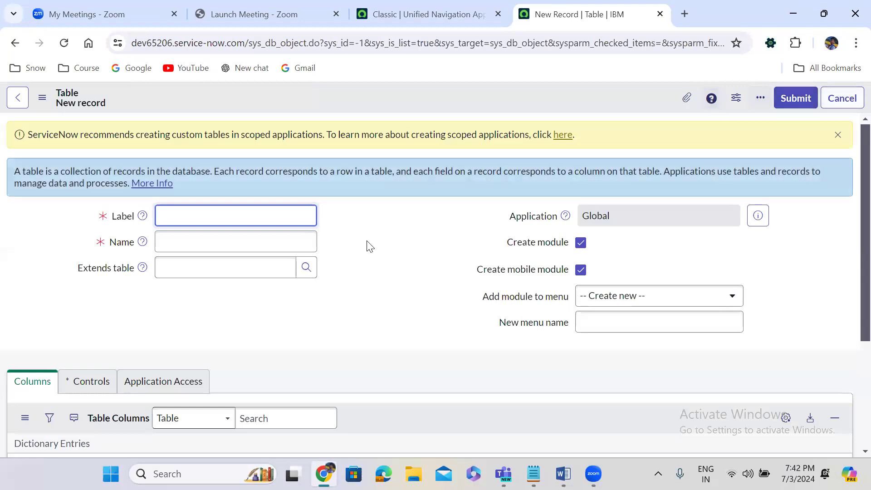
pyautogui.click(362, 225)
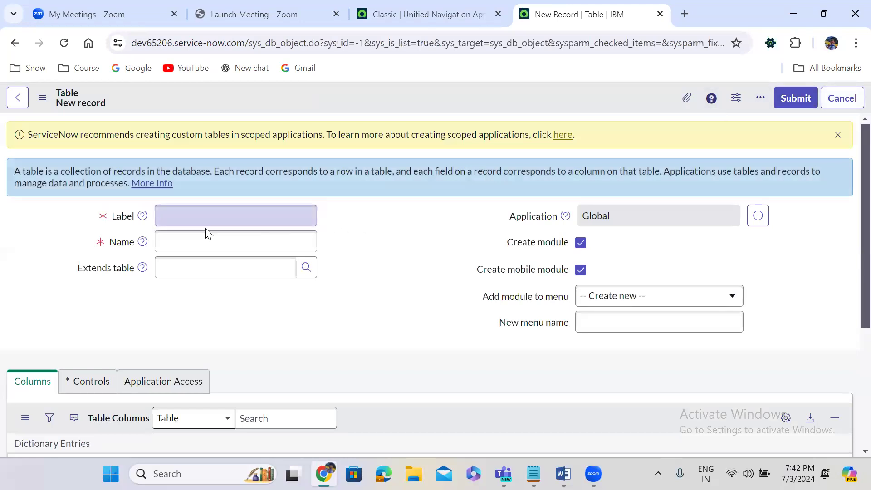
pyautogui.click(184, 218)
pyautogui.write('Incident')
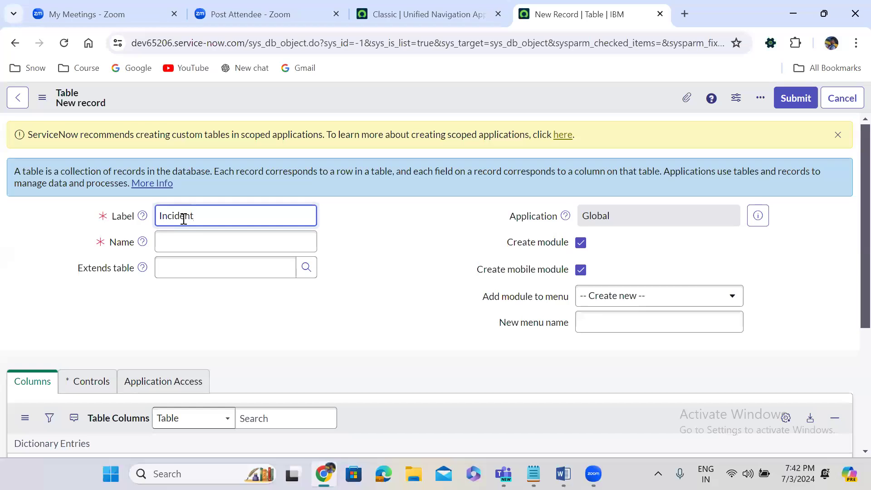
pyautogui.write(' Task')
pyautogui.click(386, 244)
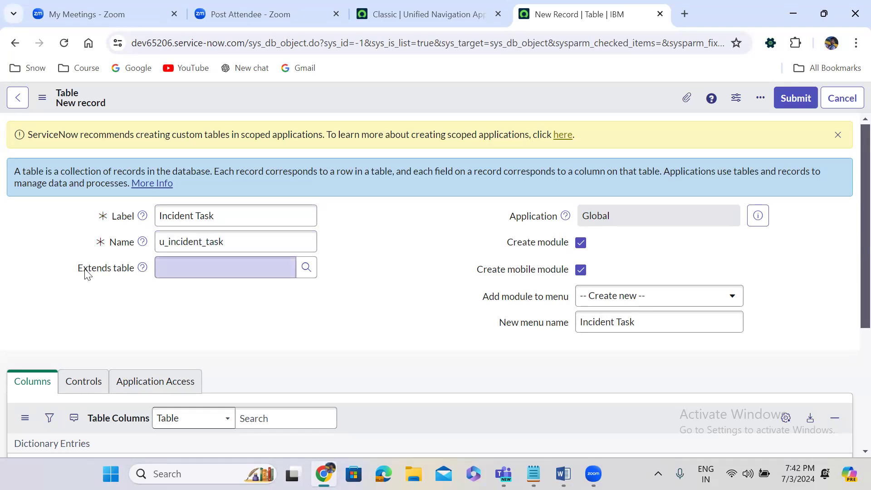
# Step: Try to find the incident table as the table to extend, then clear the entry
pyautogui.moveTo(139, 275)
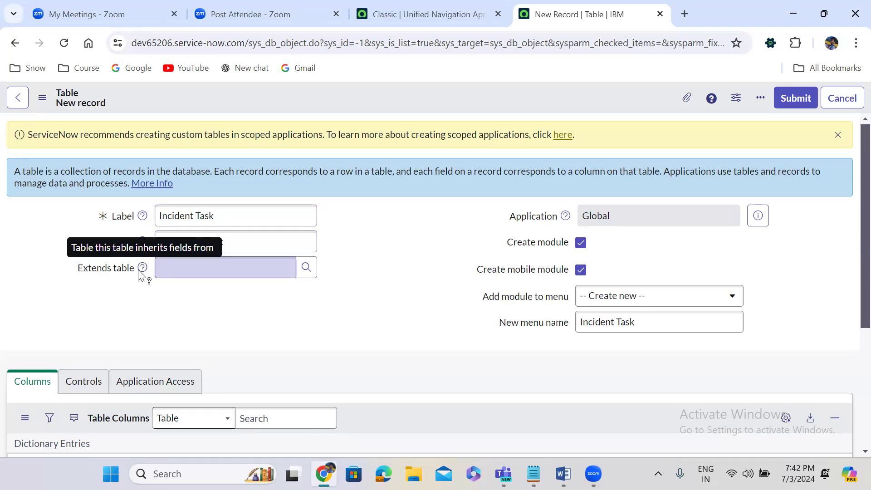
pyautogui.click(192, 264)
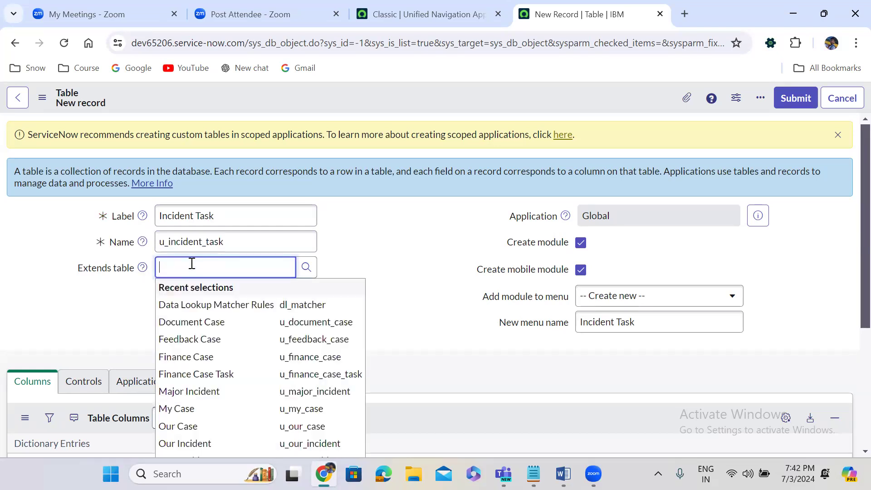
pyautogui.write('inciden')
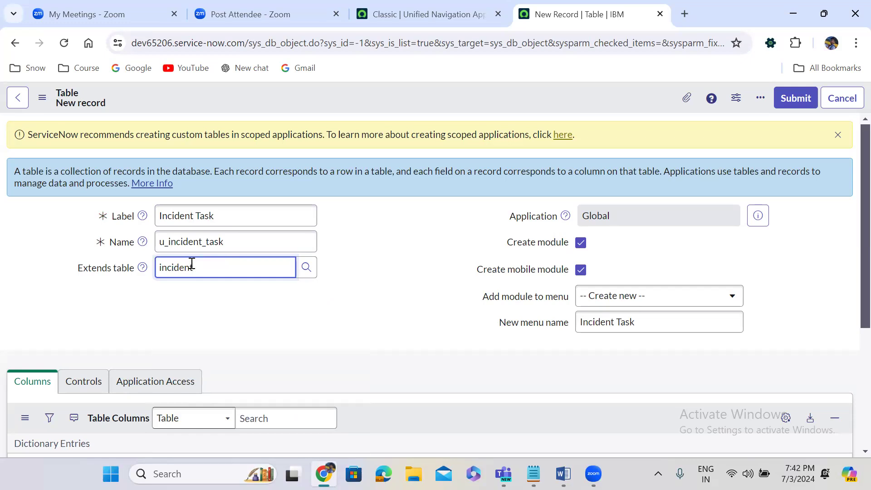
pyautogui.press('BackSpace')
pyautogui.press('BackSpace')
pyautogui.press('BackSpace')
pyautogui.press('BackSpace')
pyautogui.press('BackSpace')
pyautogui.press('BackSpace')
pyautogui.press('BackSpace')
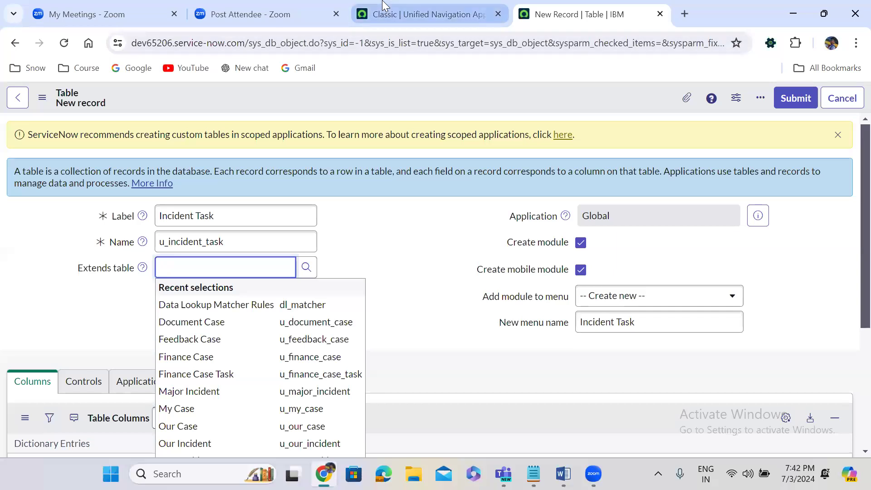
# Step: Open the Tables list in another new tab and filter it by names starting with "u_incident"
pyautogui.click(384, 6)
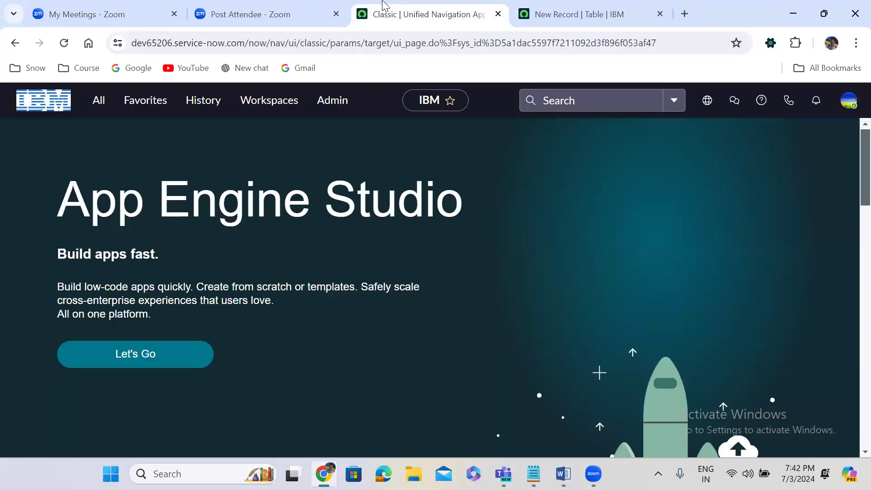
pyautogui.click(98, 102)
pyautogui.middleClick(57, 222)
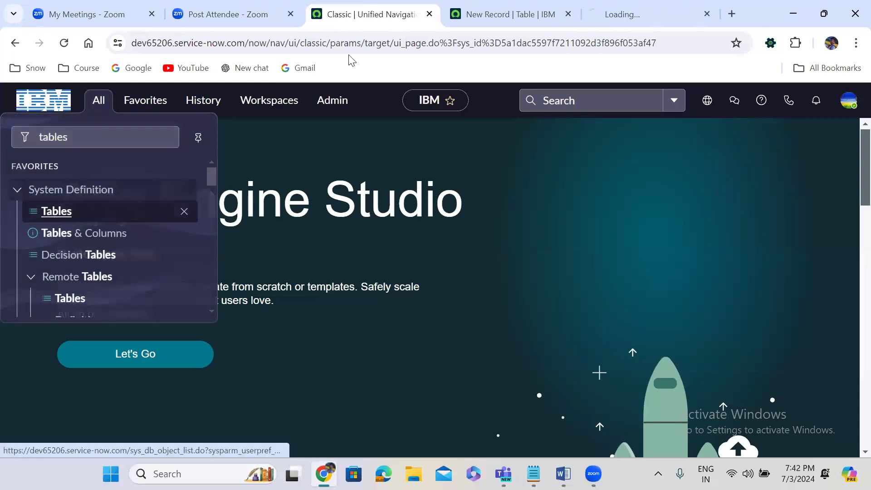
pyautogui.click(618, 6)
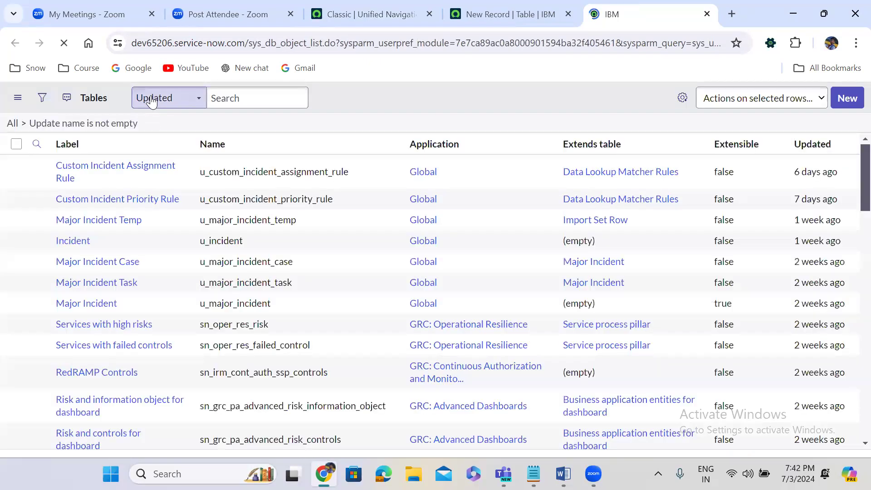
pyautogui.click(222, 167)
pyautogui.write('u_')
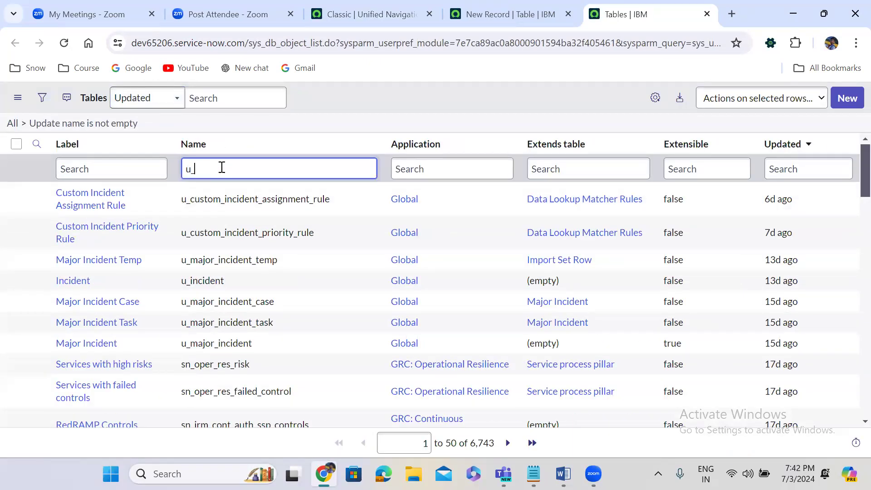
pyautogui.write('incident')
pyautogui.press('Return')
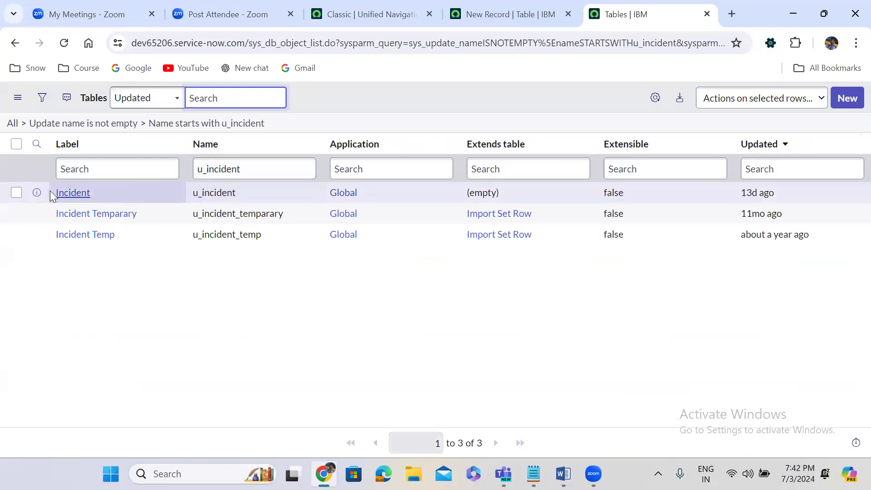
# Step: Open the u_incident table record in a new tab, make it extensible, and save it
pyautogui.rightClick(37, 192)
pyautogui.click(75, 216)
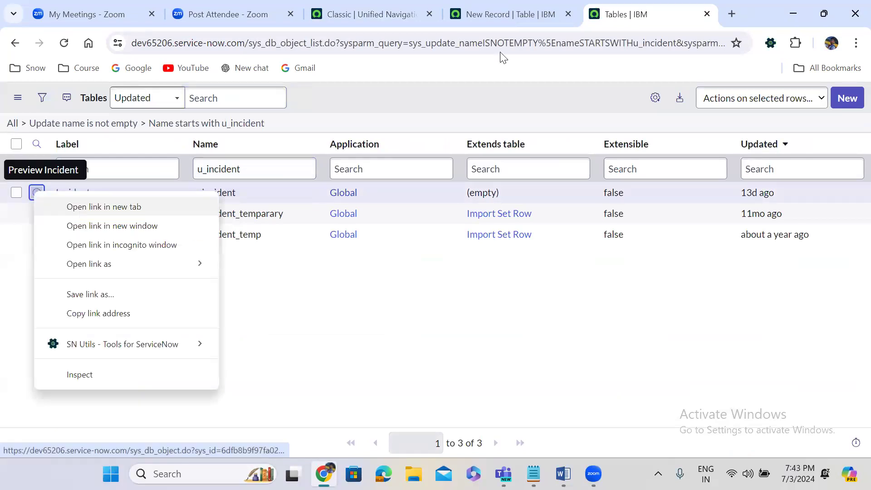
pyautogui.click(653, 8)
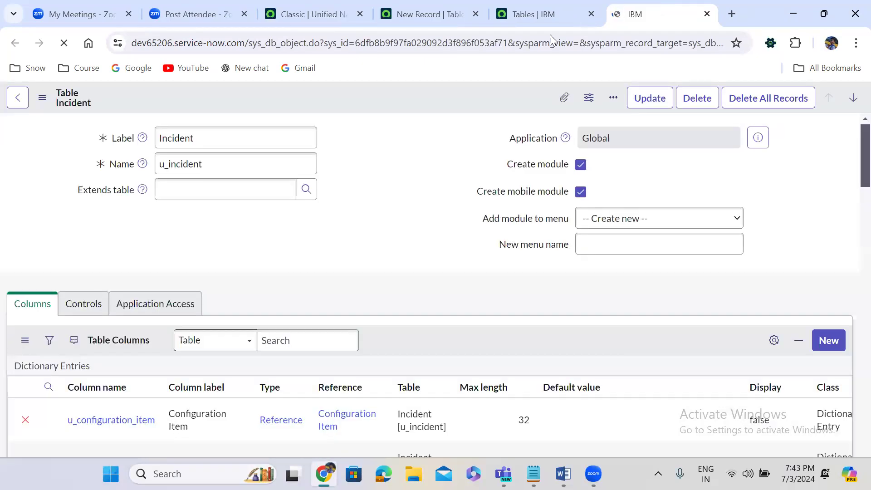
pyautogui.click(83, 293)
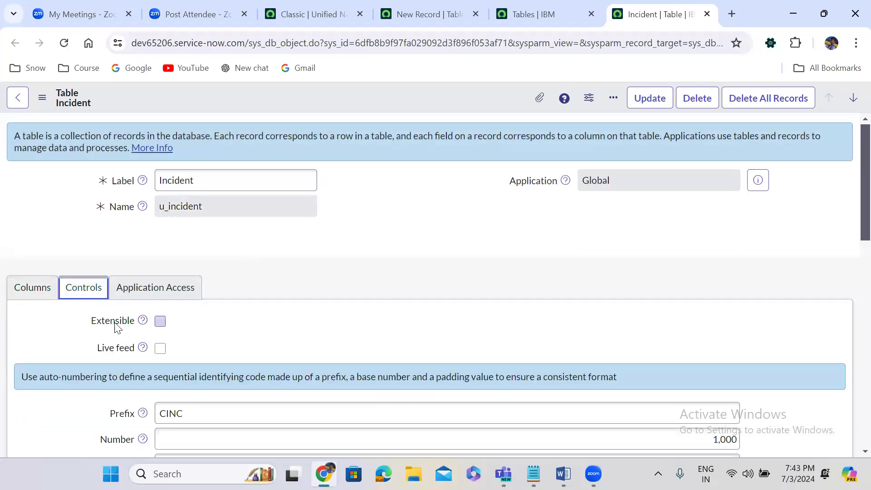
pyautogui.click(160, 321)
pyautogui.rightClick(420, 90)
pyautogui.click(447, 101)
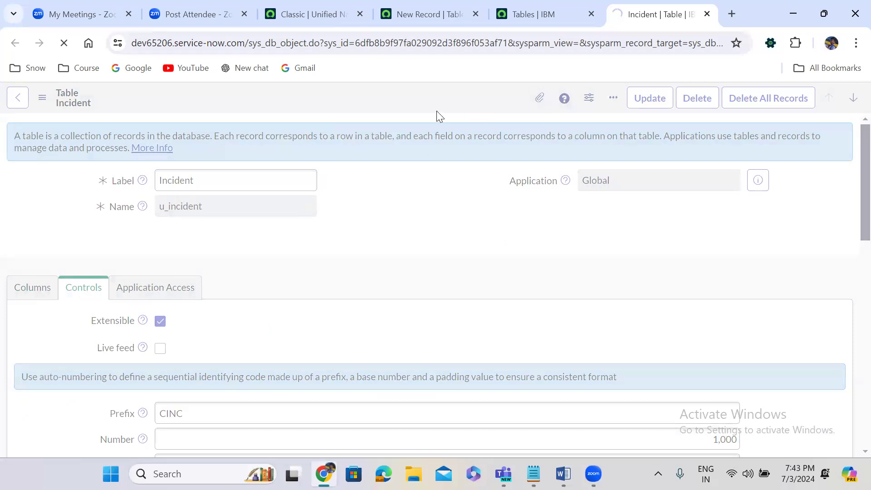
# Step: Return to the new Incident Task table record and set it to extend the Incident table (u_incident)
pyautogui.click(433, 18)
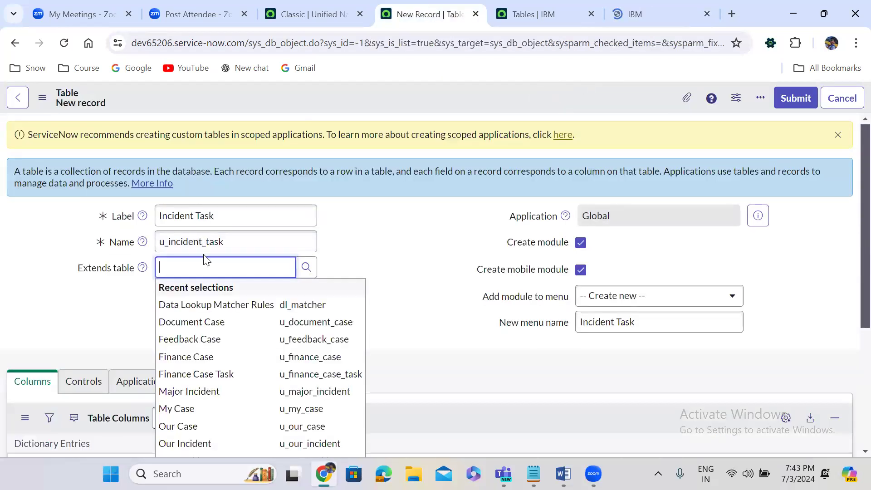
pyautogui.write('incident')
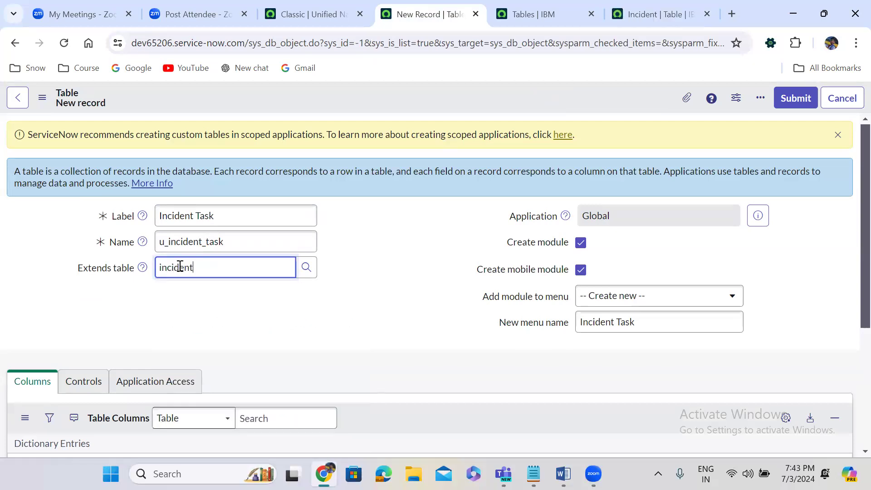
pyautogui.press('BackSpace')
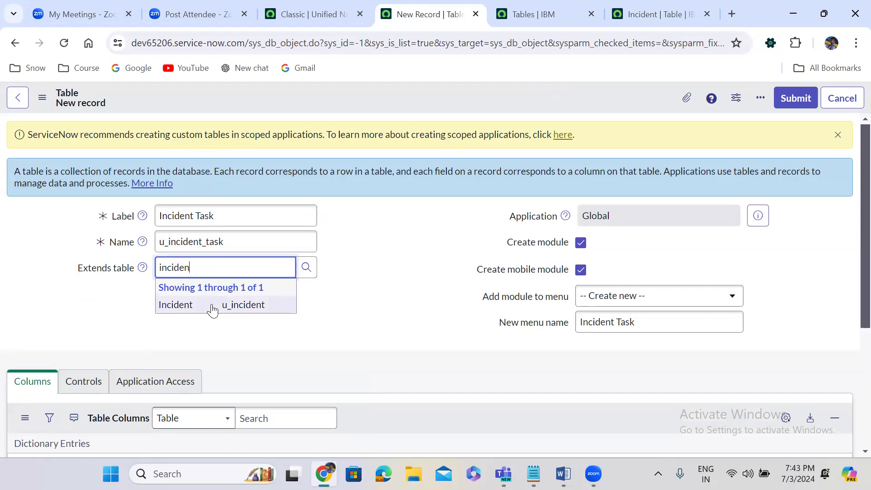
pyautogui.click(212, 304)
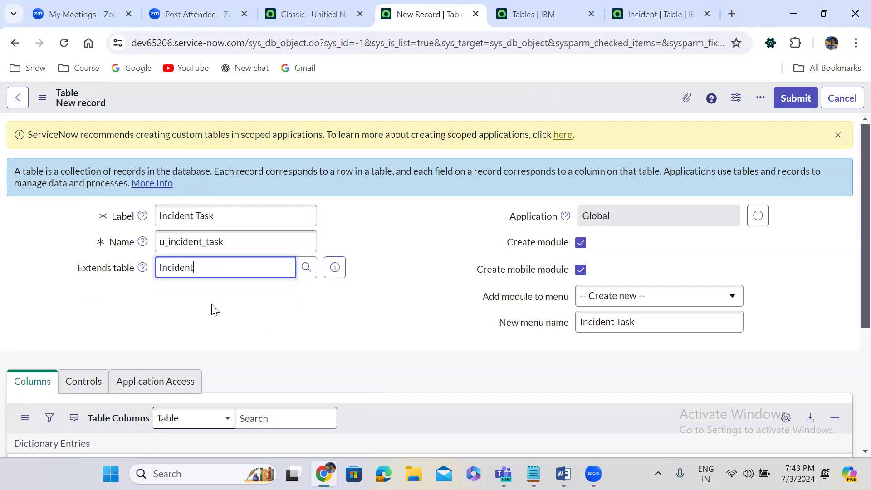
pyautogui.click(245, 308)
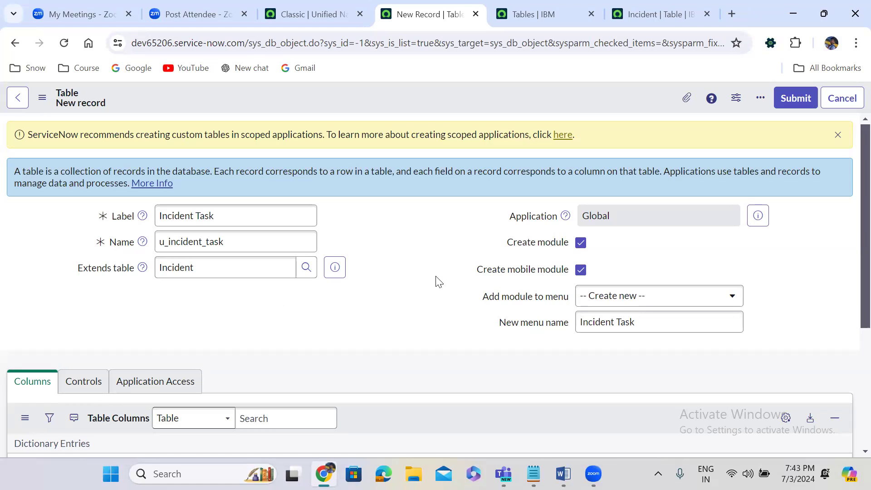
# Step: Turn off mobile module creation and add the table's module to the Custom Incident Management menu
pyautogui.click(581, 269)
pyautogui.click(597, 294)
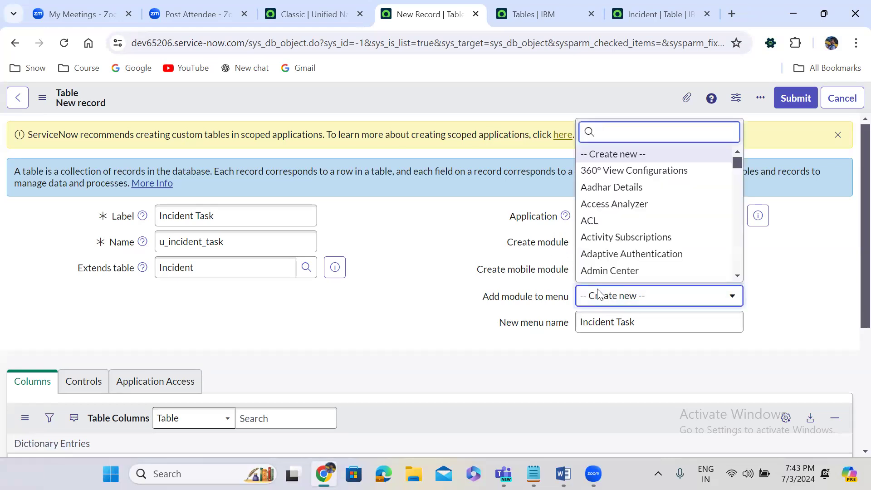
pyautogui.write('cus')
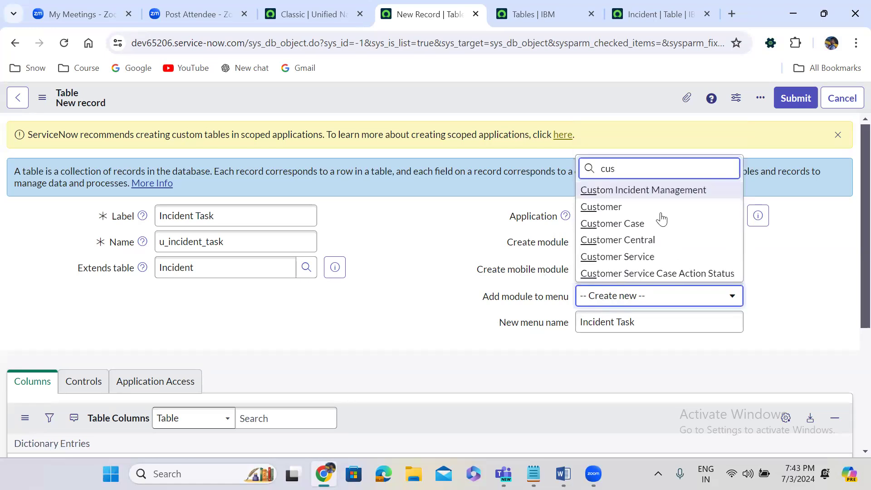
pyautogui.click(666, 188)
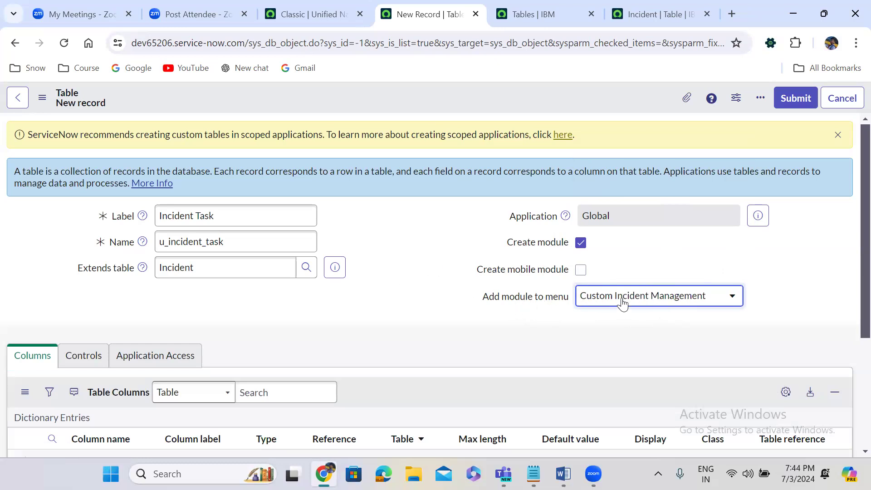
pyautogui.click(384, 308)
# Step: Review the new table's column section and save the Incident Task record, keeping its form open
pyautogui.scroll(-4, 385, 308)
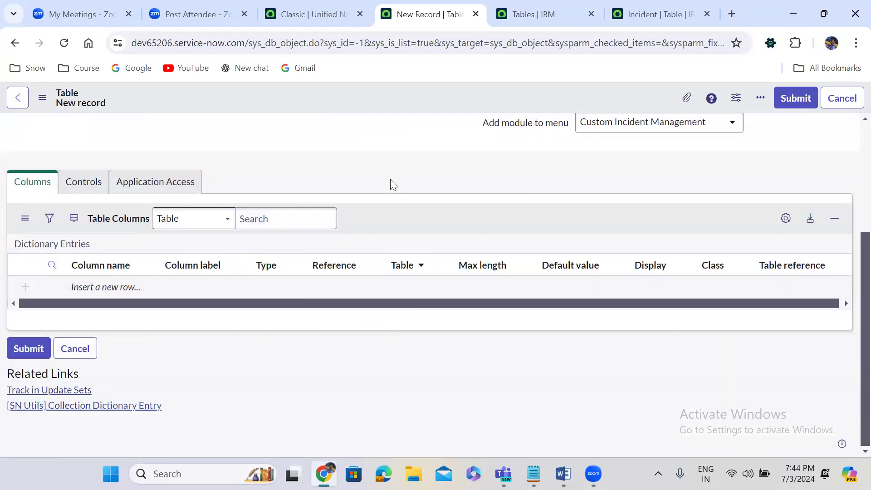
pyautogui.scroll(4, 390, 180)
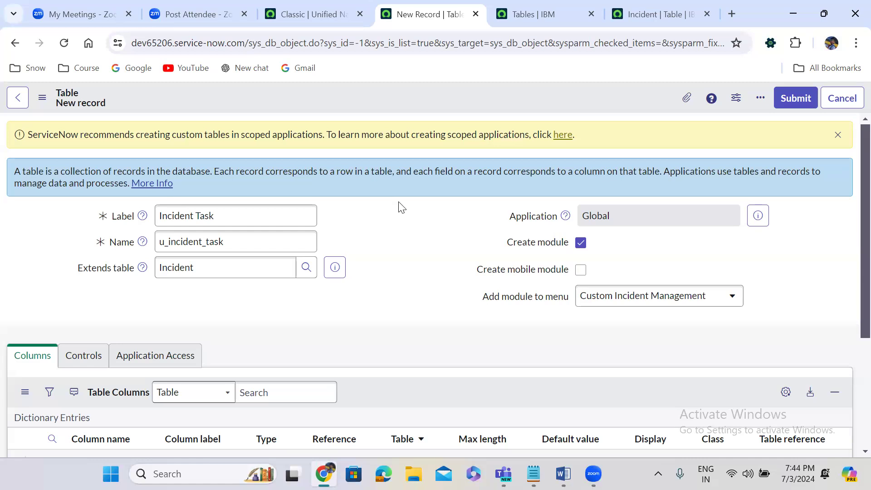
pyautogui.rightClick(383, 92)
pyautogui.click(407, 101)
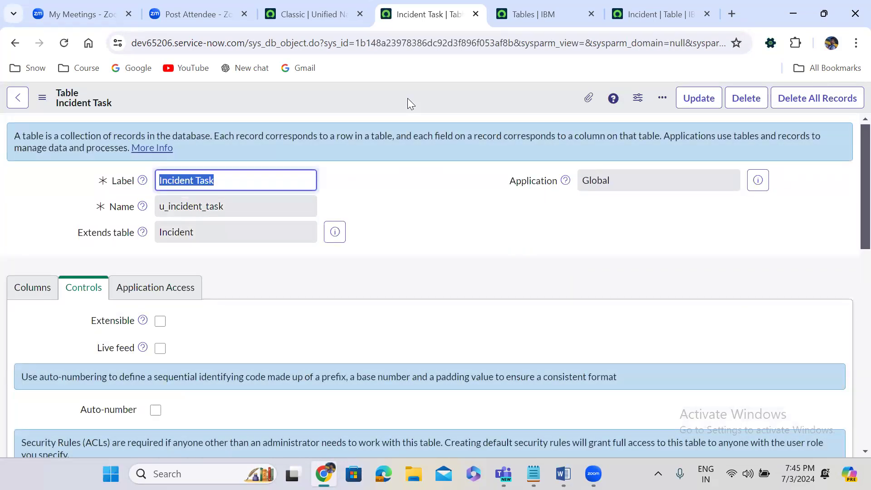
# Step: Examine the Incident Task table's columns, checking which ones belong to the table itself and which come from the Incident table
pyautogui.click(26, 291)
pyautogui.scroll(-1, 422, 263)
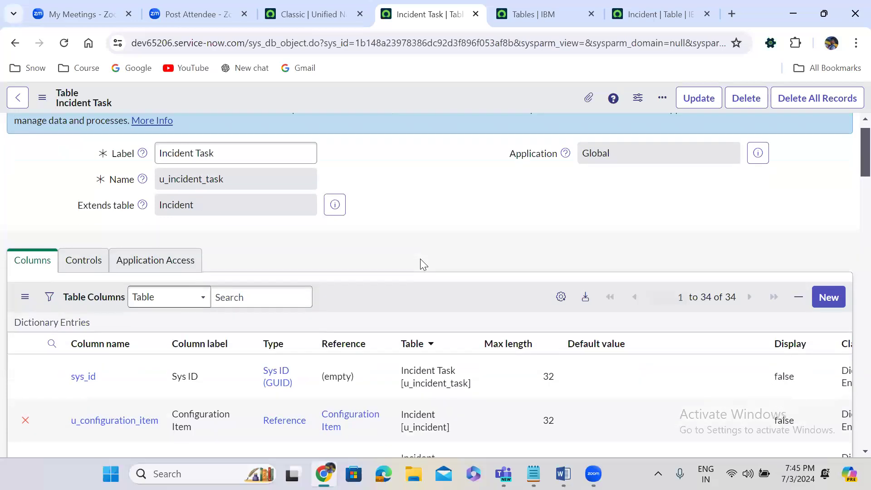
pyautogui.scroll(-1, 420, 263)
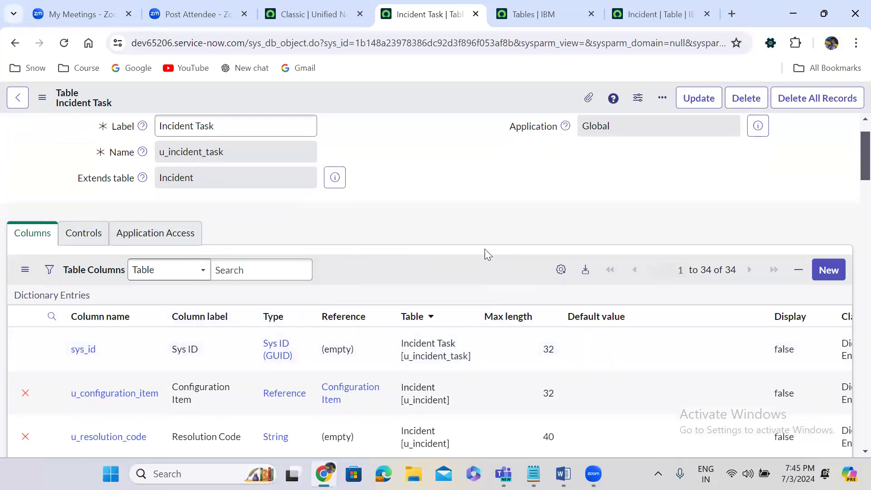
pyautogui.scroll(-1, 469, 239)
pyautogui.scroll(-3, 469, 236)
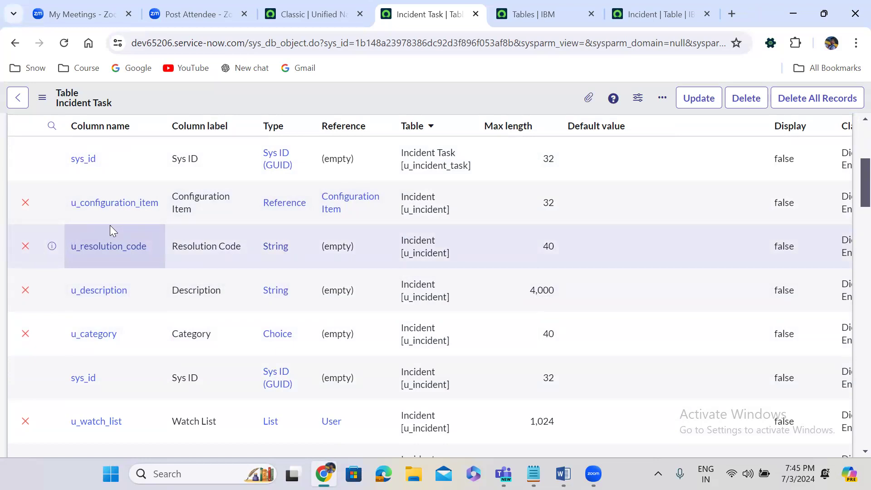
pyautogui.scroll(-8, 110, 225)
pyautogui.scroll(-15, 110, 225)
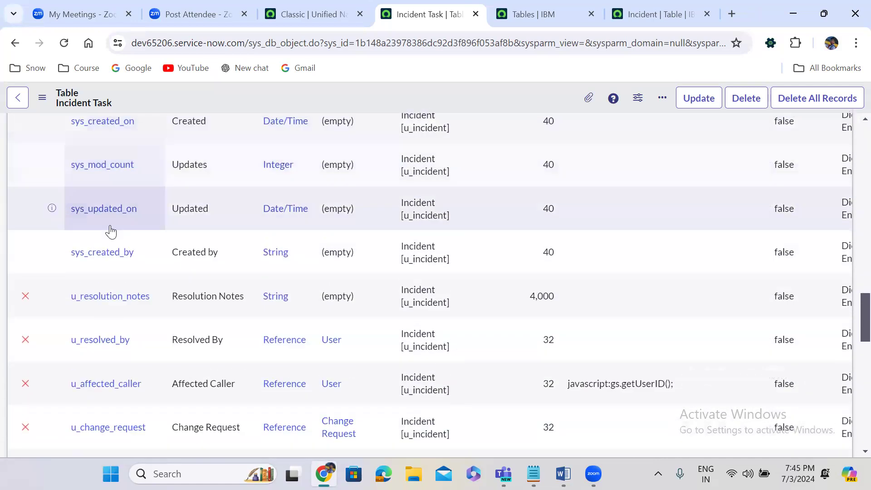
pyautogui.scroll(-6, 111, 232)
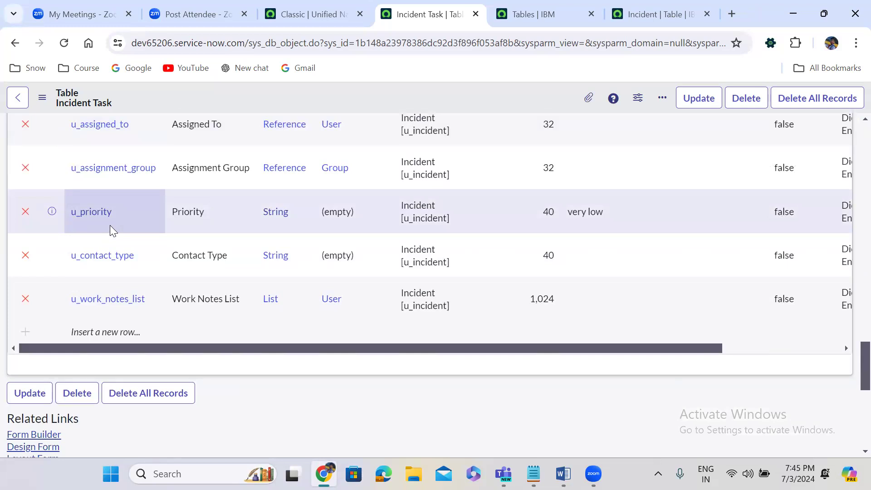
pyautogui.scroll(15, 109, 225)
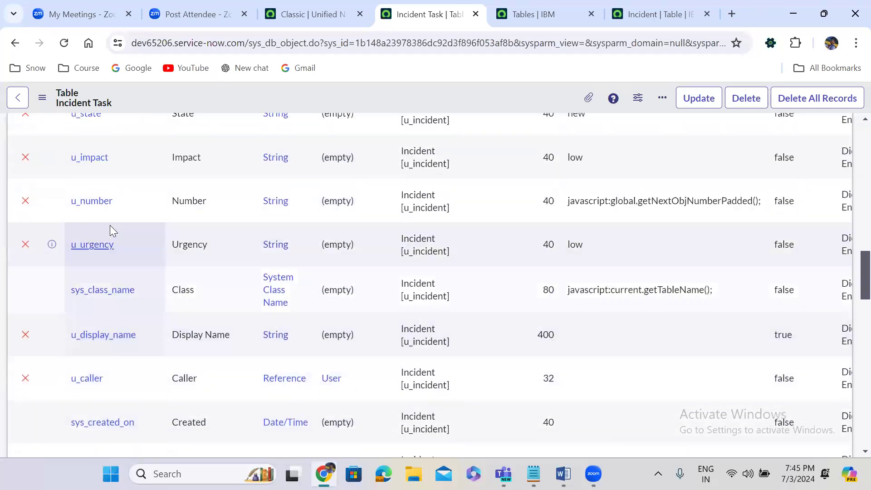
pyautogui.scroll(13, 110, 229)
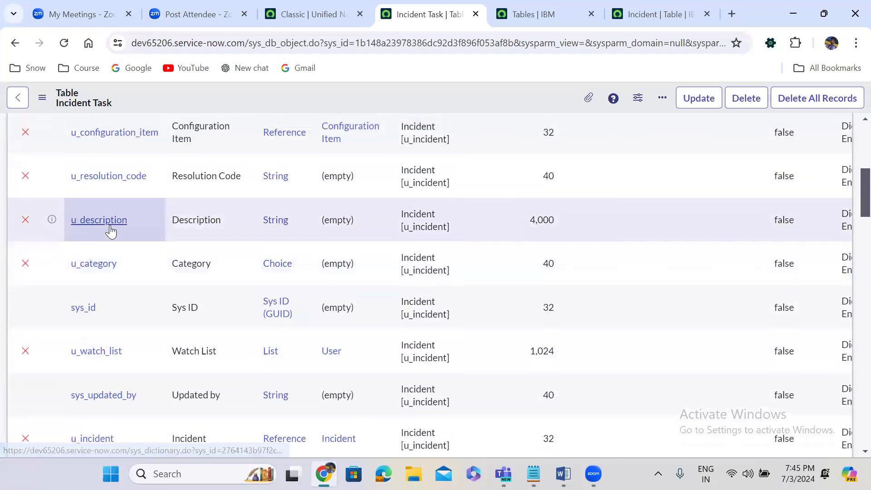
pyautogui.scroll(7, 110, 231)
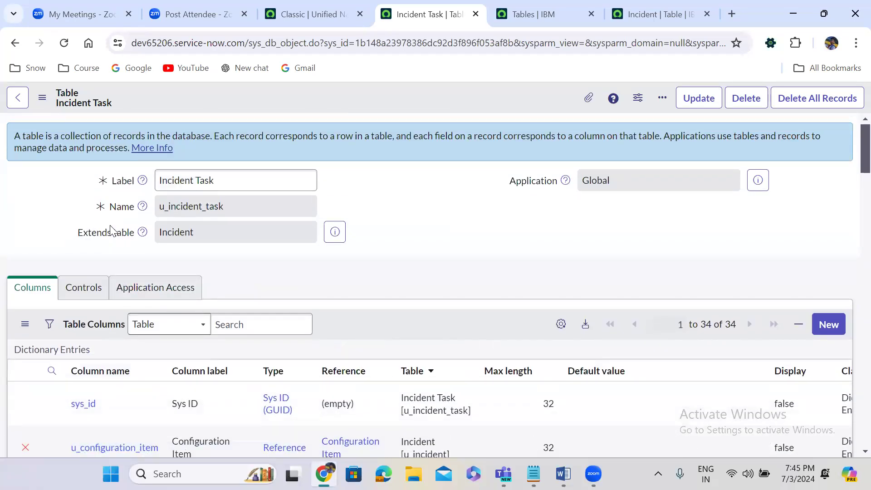
pyautogui.scroll(-4, 110, 225)
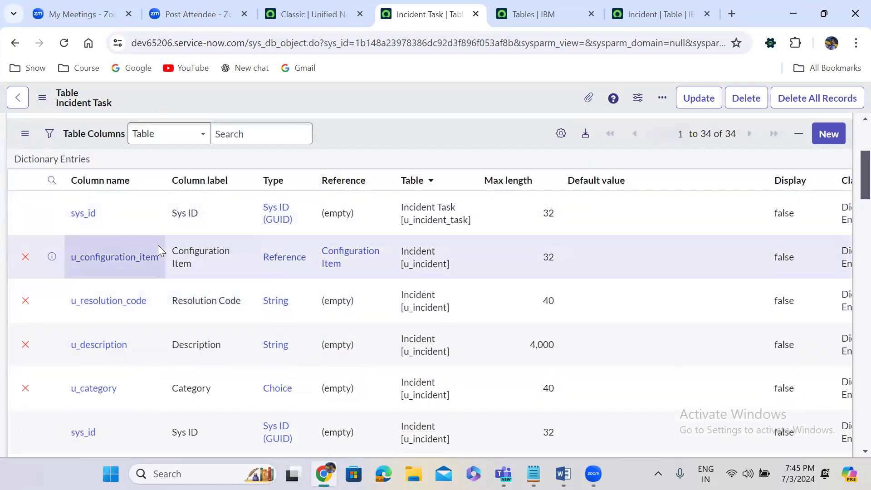
pyautogui.scroll(4, 158, 245)
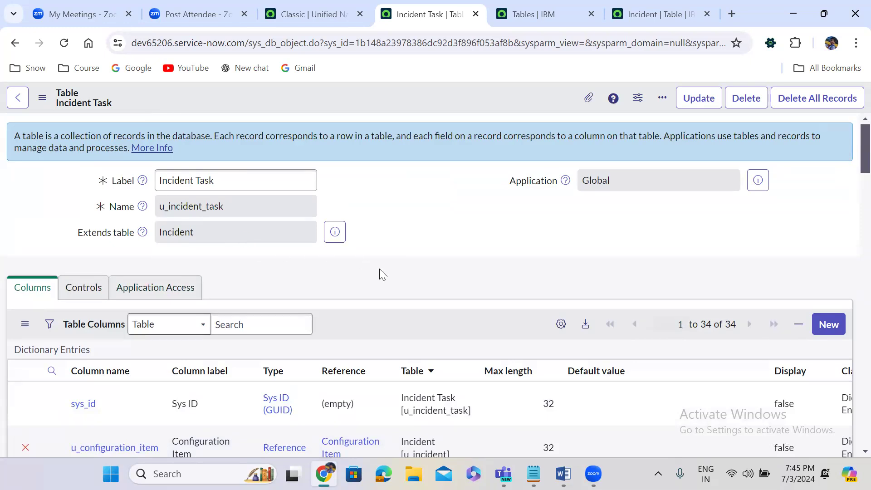
# Step: Turn on auto-numbering for the Incident Task table and set its number prefix to CINCTASK
pyautogui.scroll(-1, 382, 274)
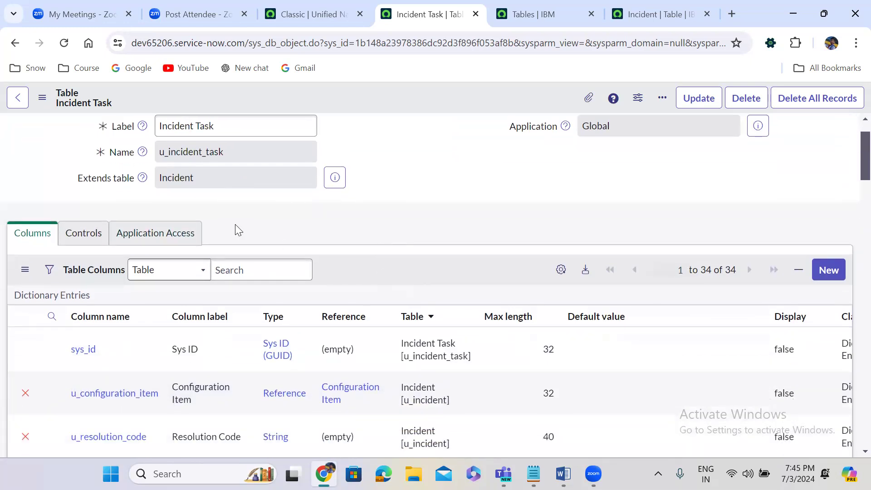
pyautogui.click(103, 233)
pyautogui.click(156, 356)
pyautogui.scroll(-1, 278, 338)
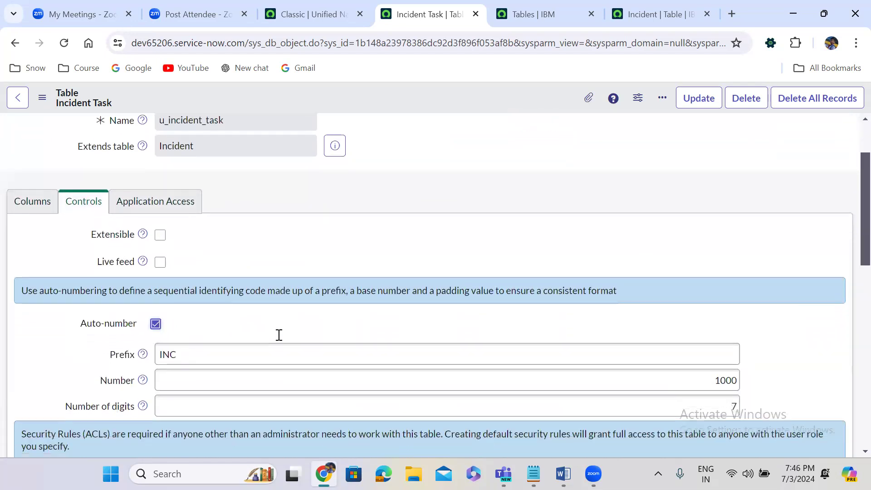
pyautogui.scroll(-1, 279, 335)
pyautogui.click(231, 304)
pyautogui.write('TA')
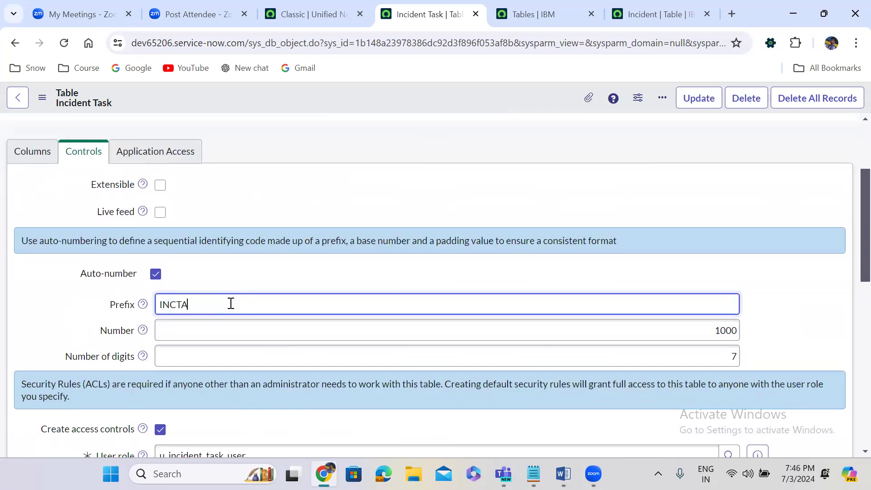
pyautogui.write('SK')
pyautogui.click(159, 304)
pyautogui.write('C')
# Step: Save the Incident Task table record with its column list shown and look through the inherited columns
pyautogui.click(47, 154)
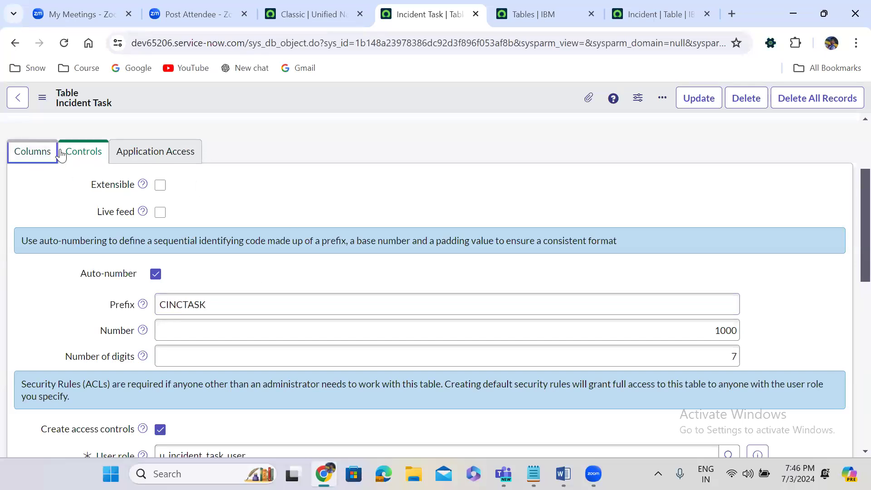
pyautogui.rightClick(311, 99)
pyautogui.click(340, 109)
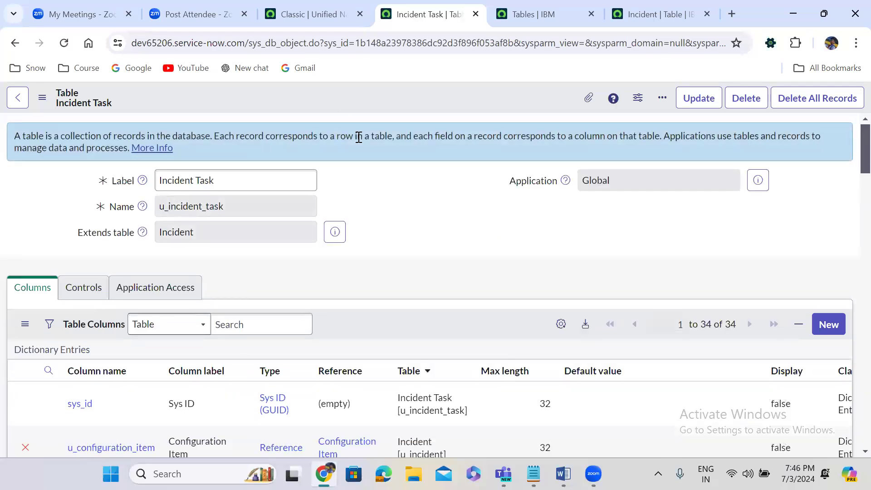
pyautogui.scroll(-1, 360, 142)
pyautogui.scroll(-15, 358, 138)
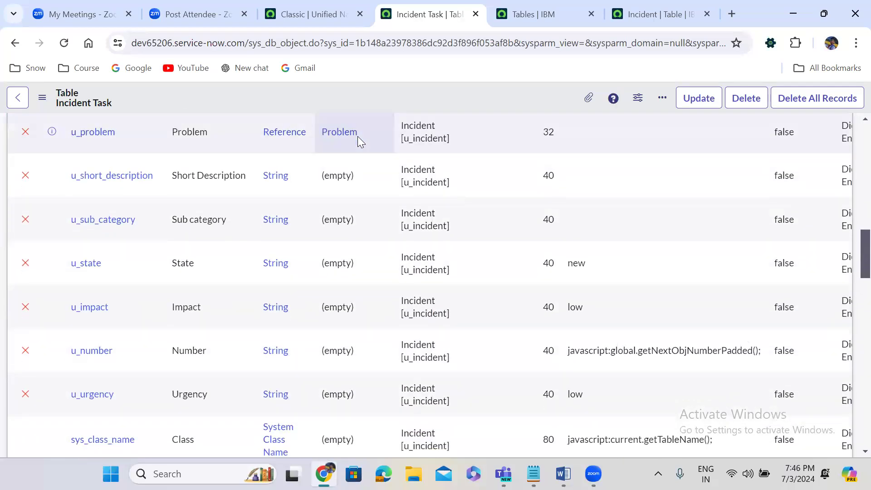
pyautogui.scroll(5, 358, 138)
pyautogui.scroll(15, 358, 136)
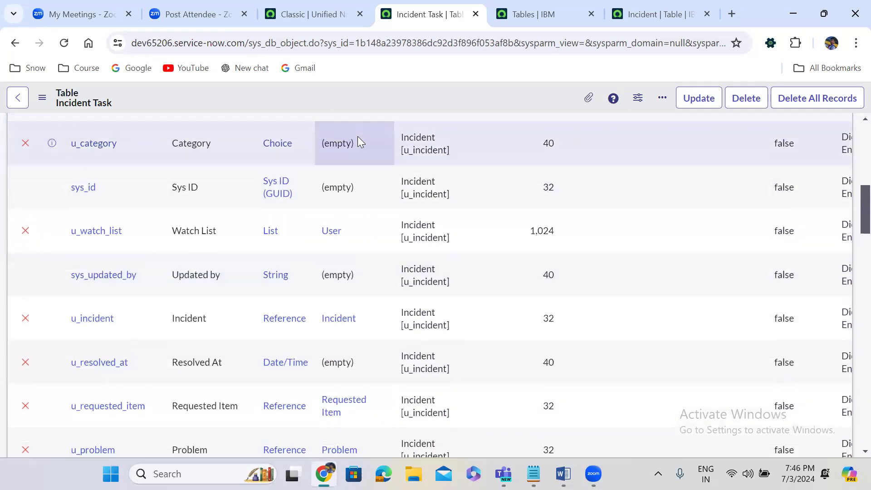
pyautogui.scroll(2, 358, 136)
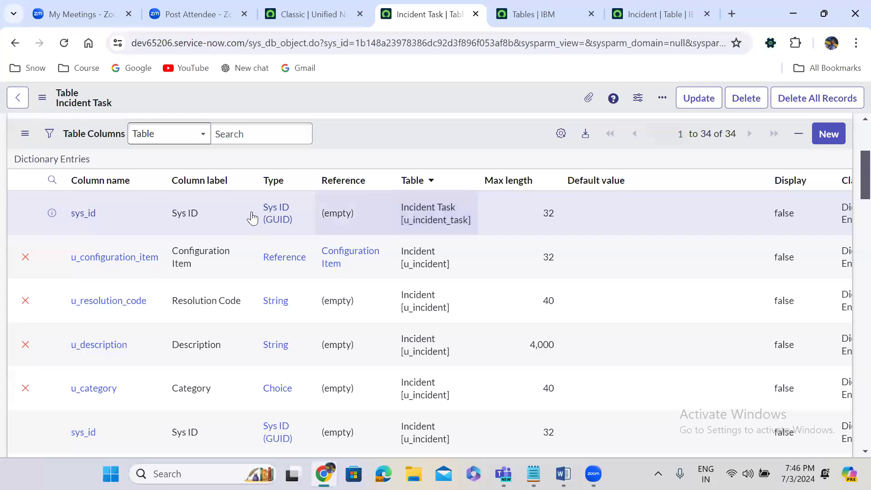
# Step: Filter the table's dictionary entries by the column label Created, and by Updated in a second search
pyautogui.click(50, 184)
pyautogui.click(197, 204)
pyautogui.write('Created')
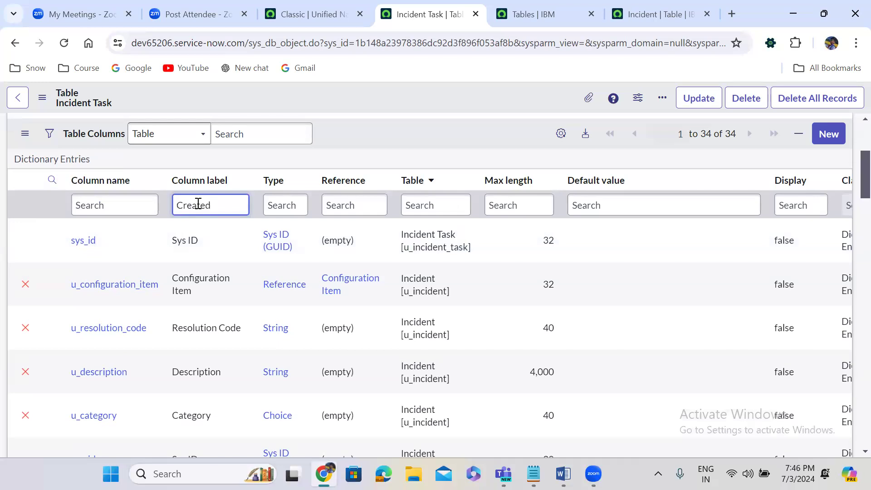
pyautogui.press('Return')
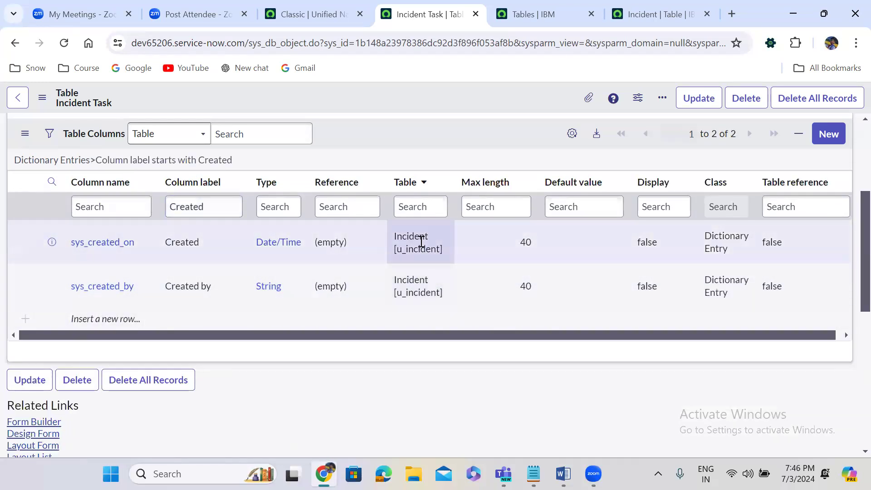
pyautogui.doubleClick(185, 207)
pyautogui.write('Updated')
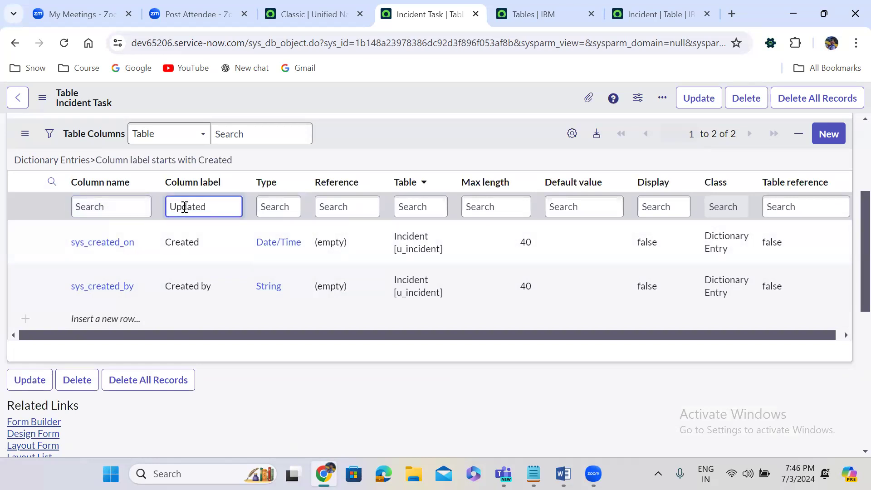
pyautogui.press('Return')
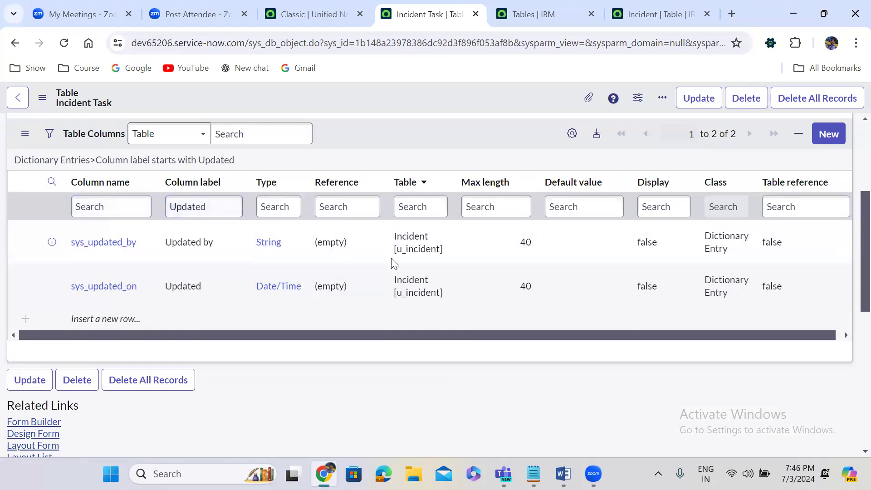
# Step: Search the column labels for Updates and Sys ID, and clear the filter to list all dictionary entries again
pyautogui.doubleClick(196, 207)
pyautogui.write('Updates')
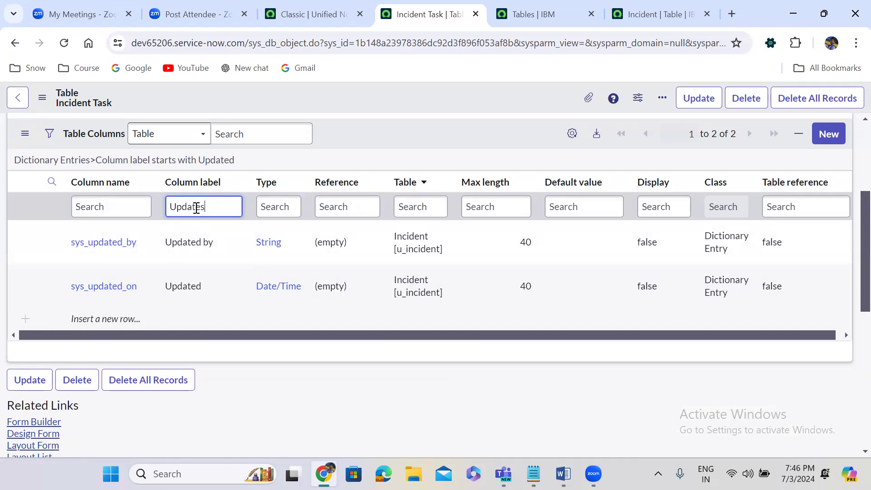
pyautogui.press('Return')
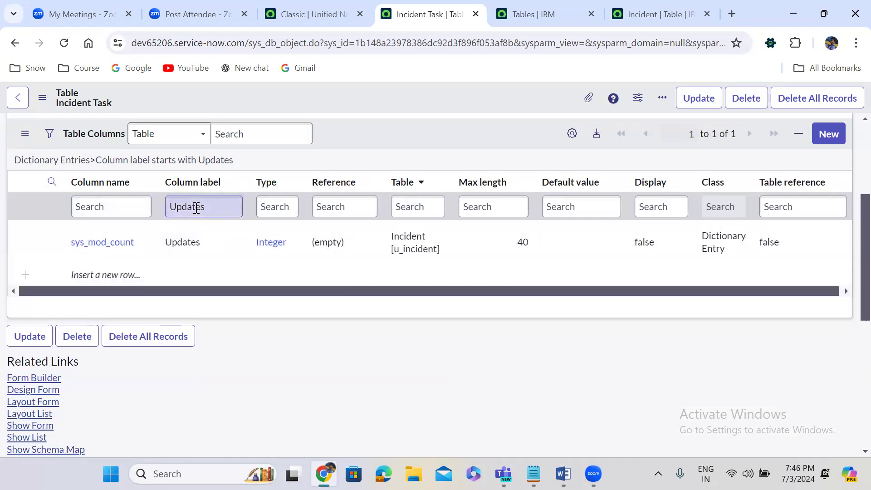
pyautogui.doubleClick(191, 206)
pyautogui.write('S')
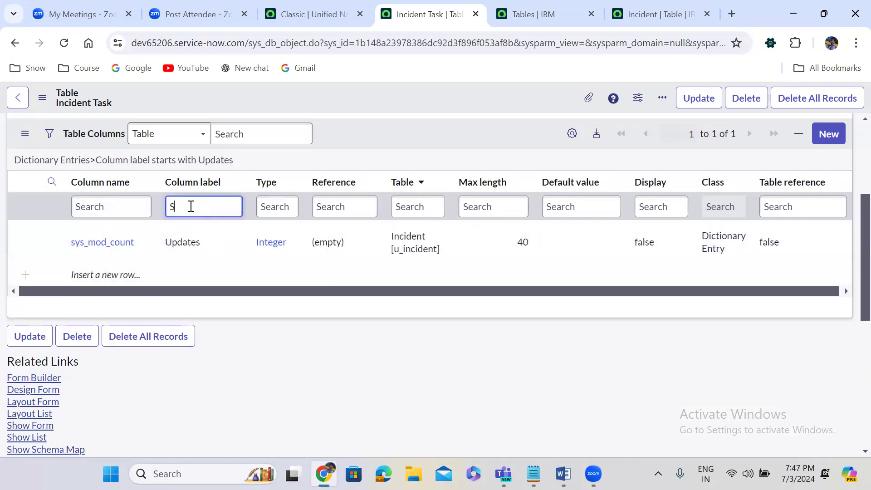
pyautogui.write('ys ID')
pyautogui.press('Return')
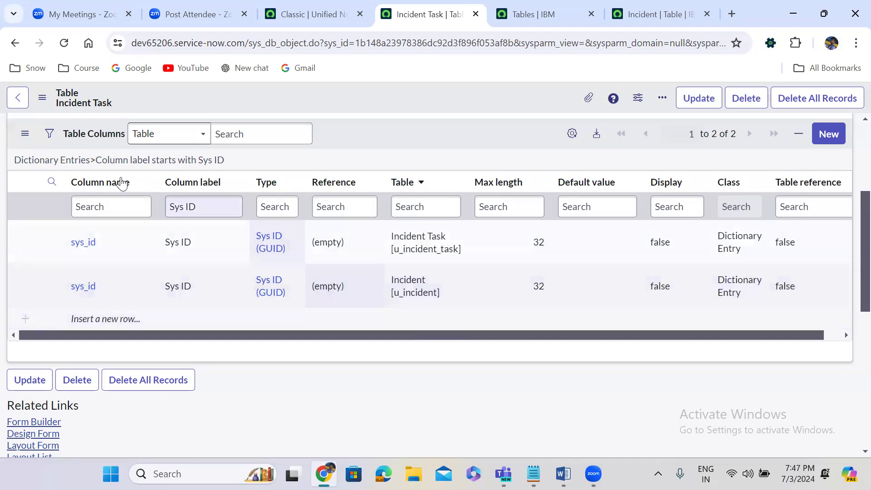
pyautogui.click(74, 162)
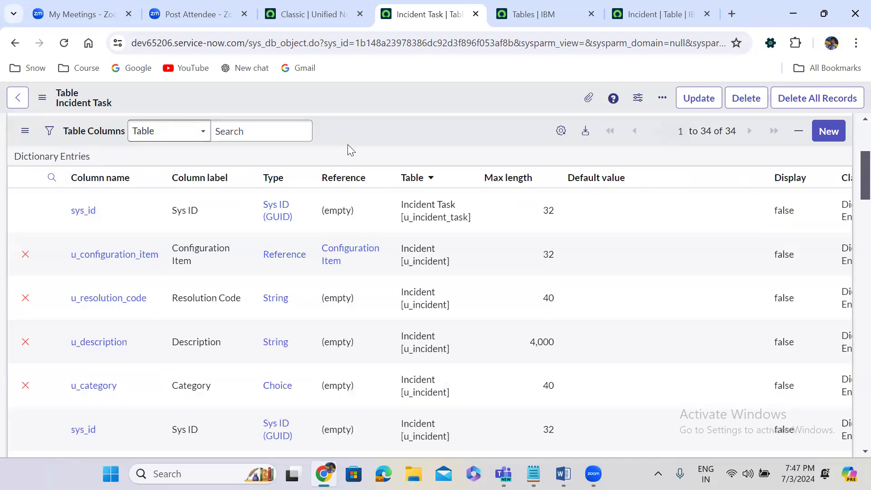
# Step: Duplicate the Incident Task table's browser tab and show the table's new record form in the copy
pyautogui.scroll(-20, 347, 145)
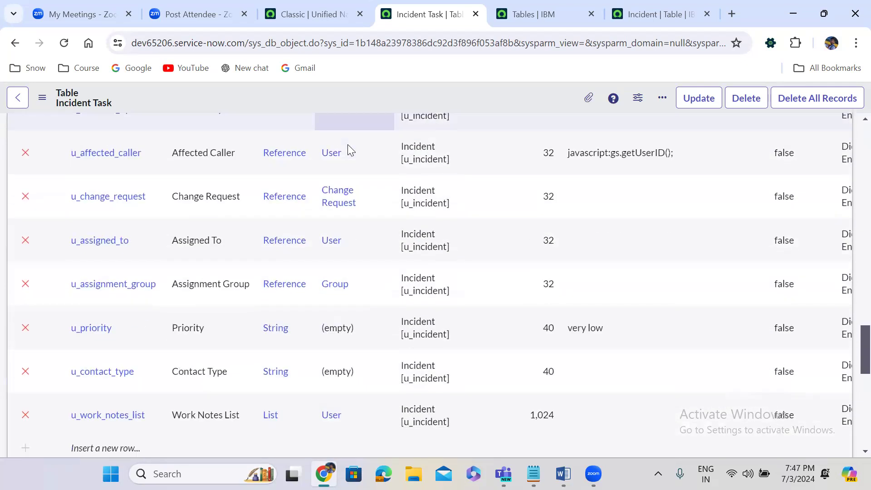
pyautogui.scroll(-8, 348, 146)
pyautogui.rightClick(419, 20)
pyautogui.press('Escape')
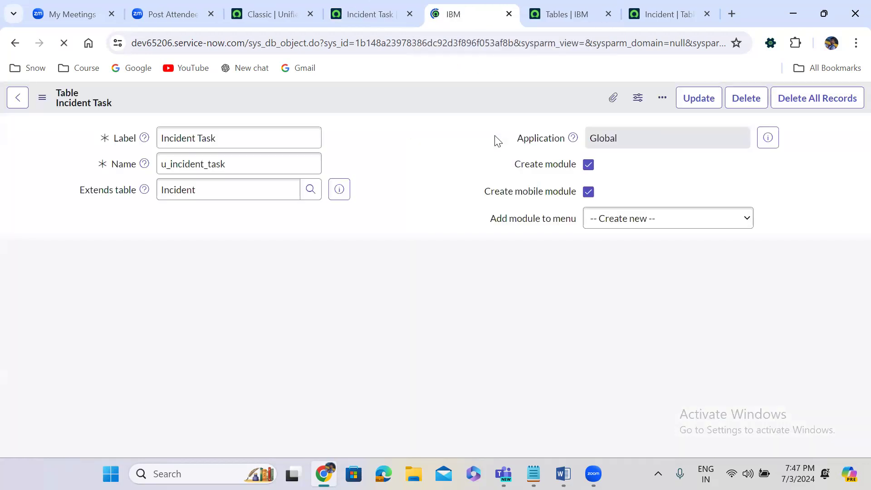
pyautogui.click(378, 184)
pyautogui.scroll(-1, 379, 184)
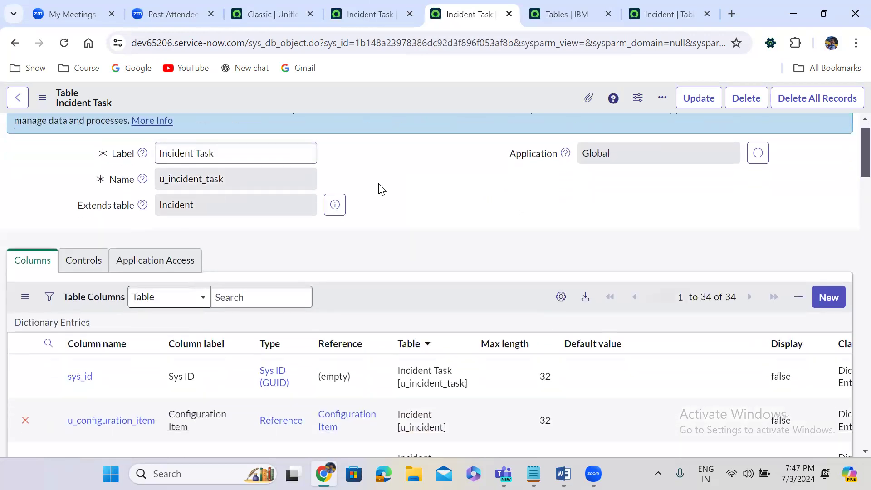
pyautogui.scroll(-20, 378, 184)
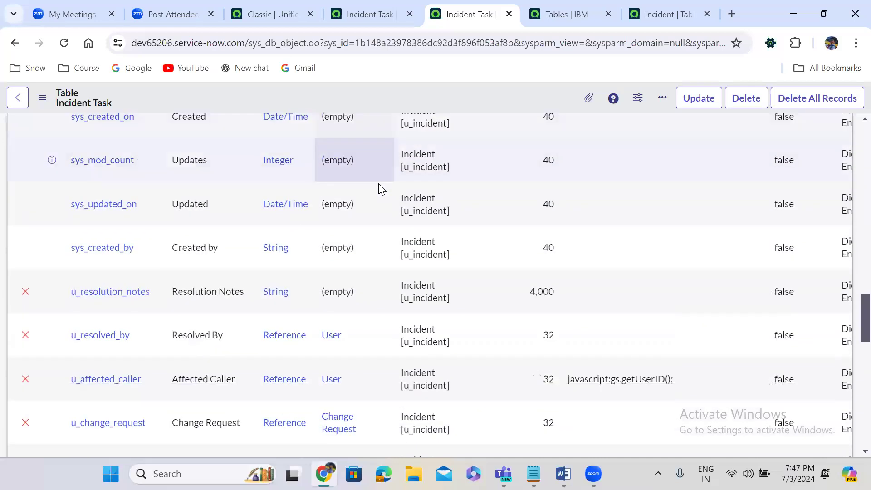
pyautogui.scroll(-15, 381, 188)
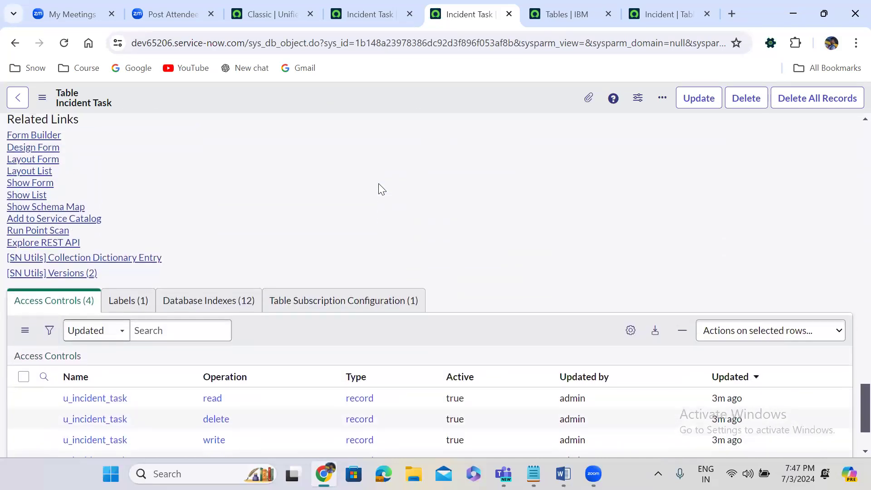
pyautogui.click(34, 184)
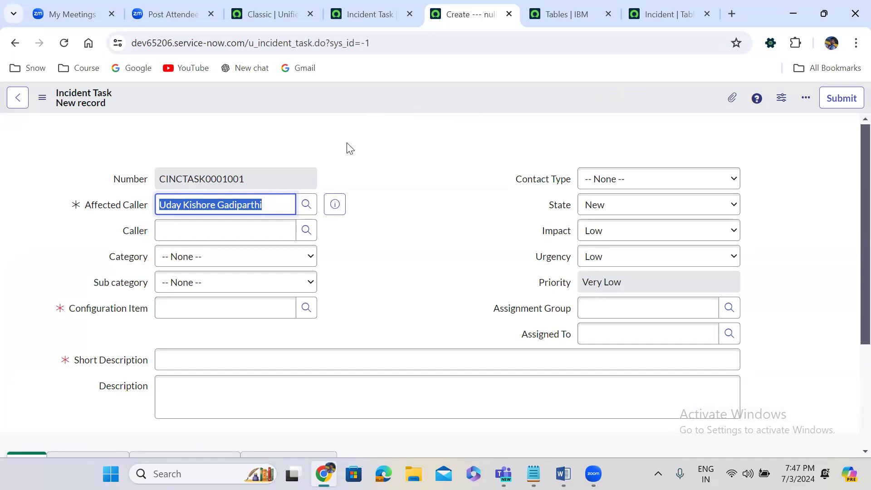
# Step: Open Form Design for the Incident Task form's default view
pyautogui.rightClick(382, 92)
pyautogui.moveTo(418, 120)
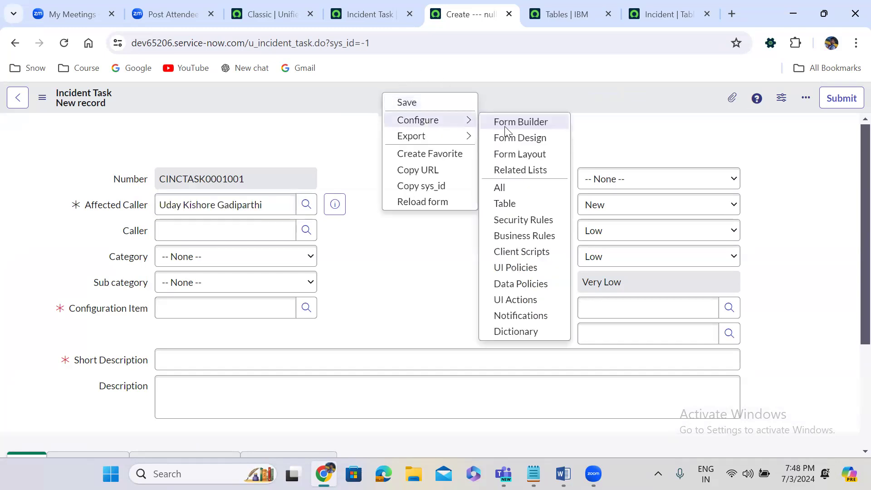
pyautogui.click(515, 138)
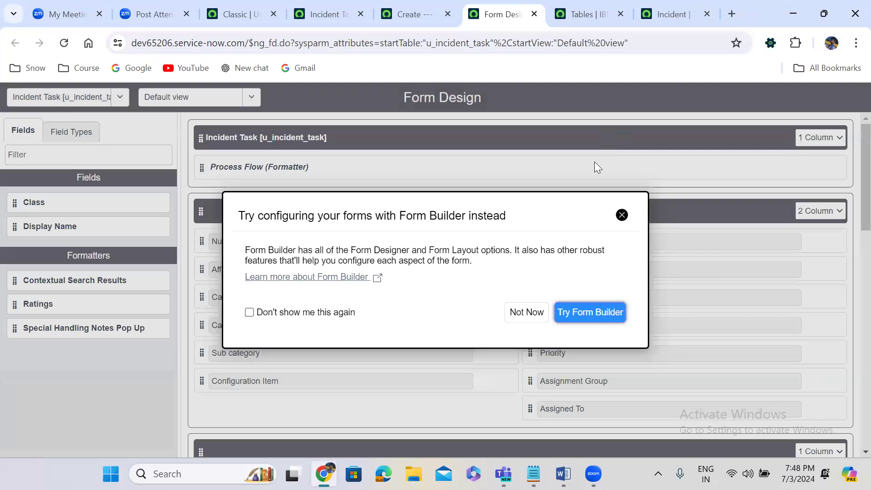
# Step: Try to remove the Process Flow section from the Incident Task form in Form Design and save it, and close the designer
pyautogui.click(525, 312)
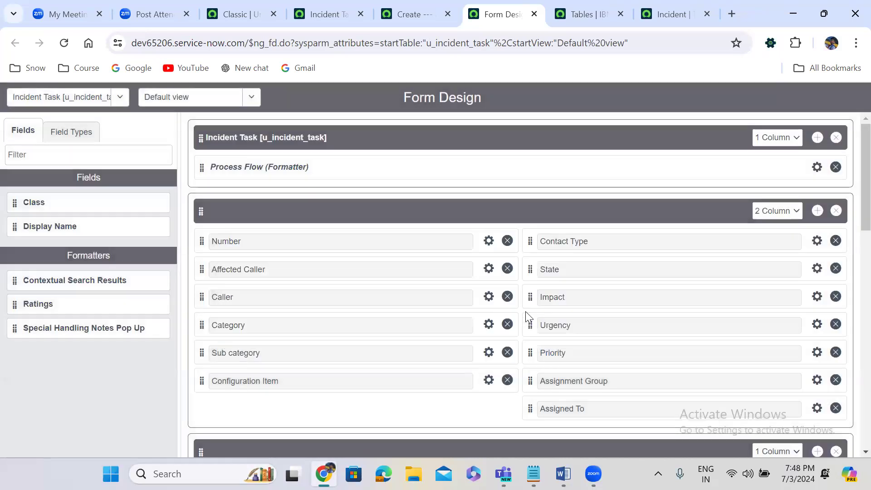
pyautogui.click(836, 137)
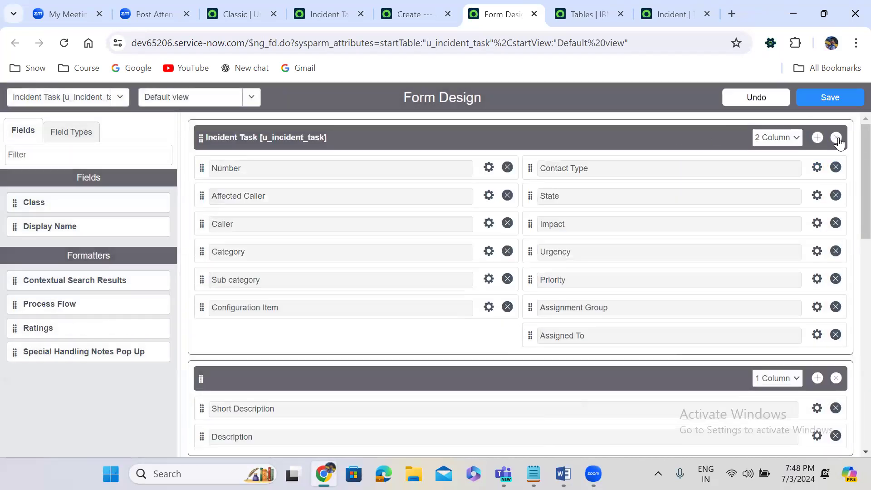
pyautogui.click(838, 97)
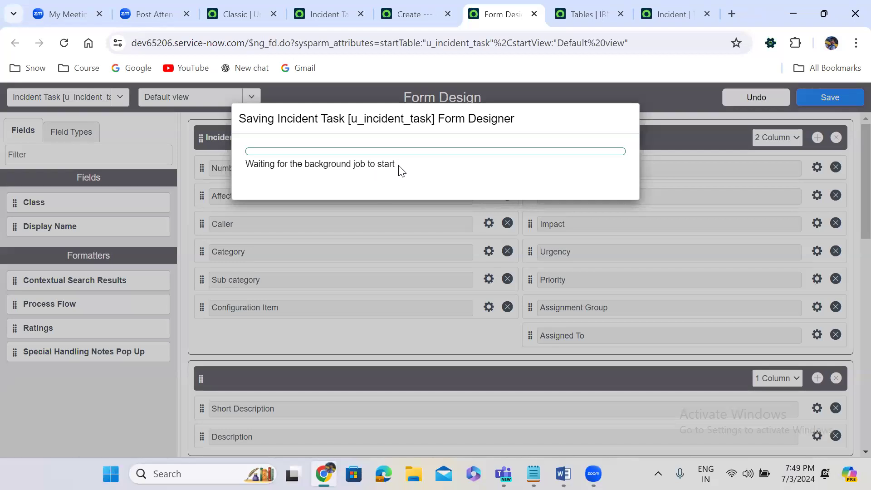
pyautogui.click(535, 14)
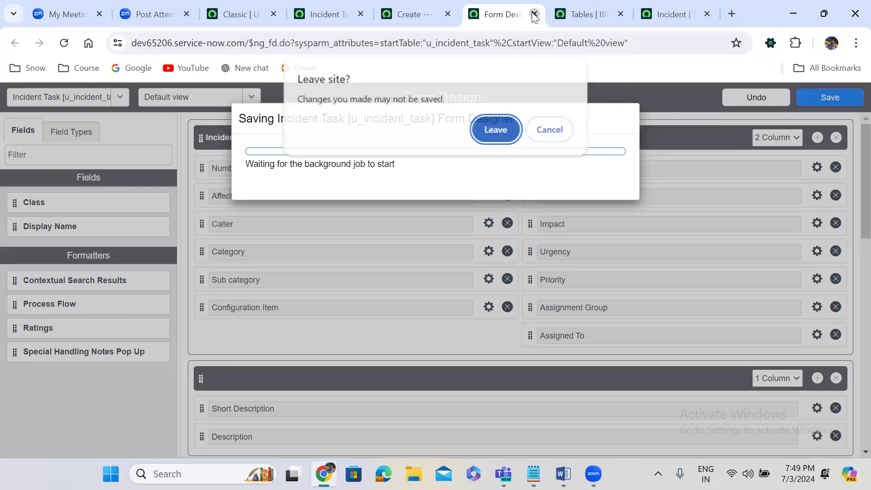
pyautogui.click(499, 130)
# Step: Remove Process Flow from the selected fields in the Incident Task form layout and save the layout
pyautogui.rightClick(408, 85)
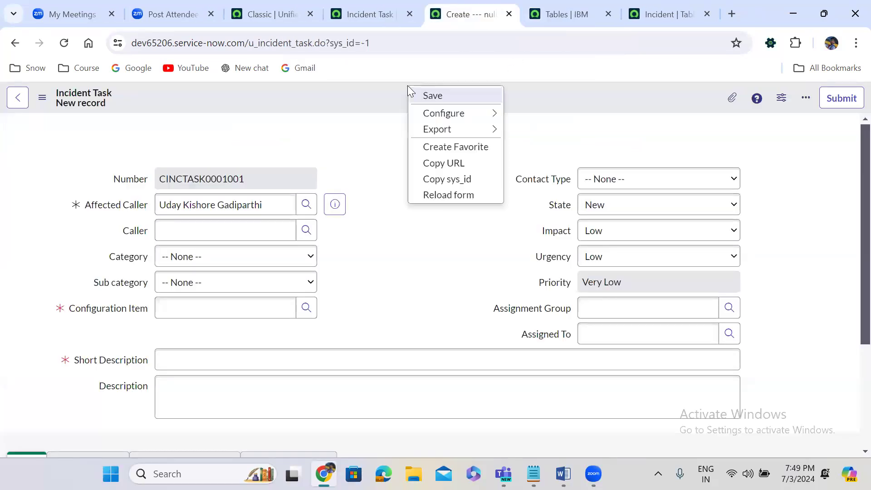
pyautogui.moveTo(462, 113)
pyautogui.click(562, 146)
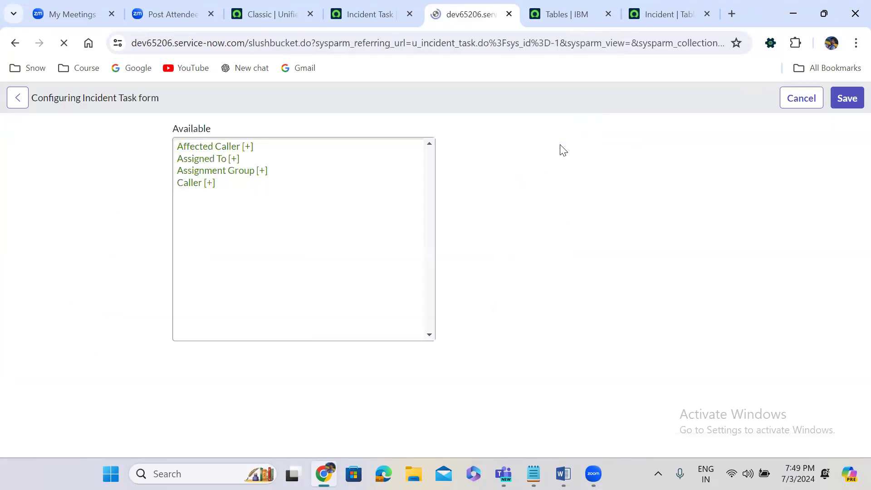
pyautogui.click(492, 151)
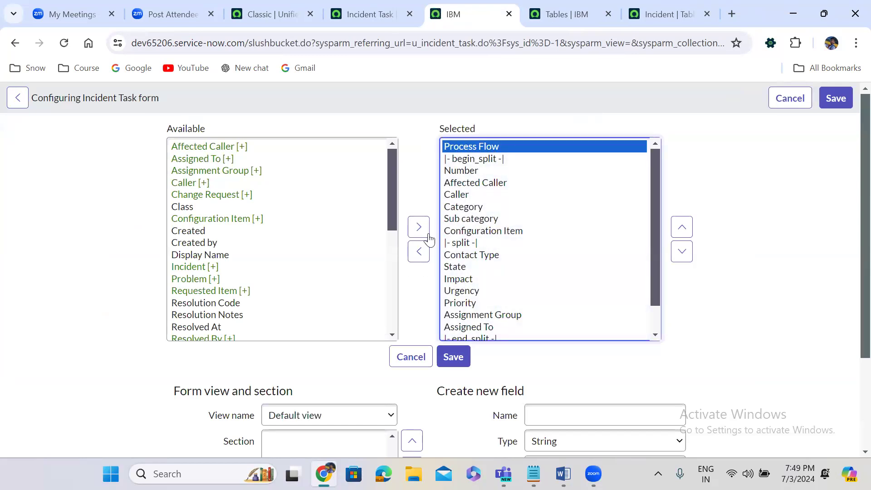
pyautogui.click(420, 252)
pyautogui.click(478, 149)
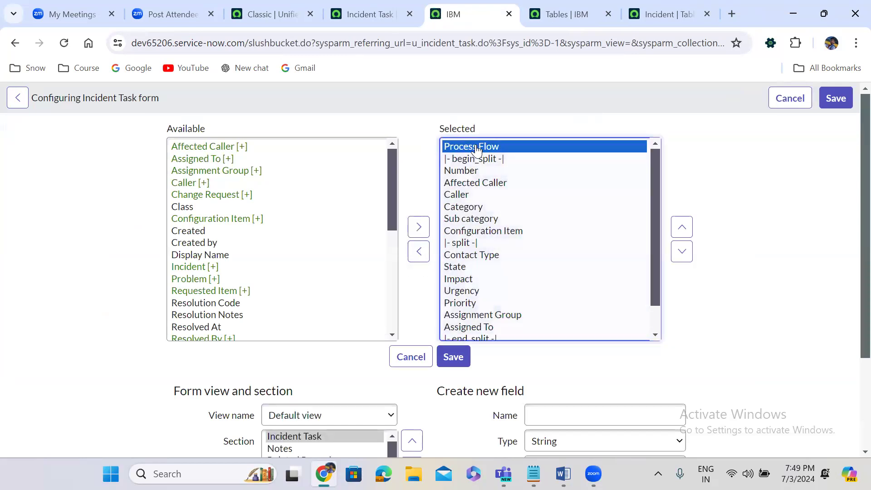
pyautogui.click(420, 252)
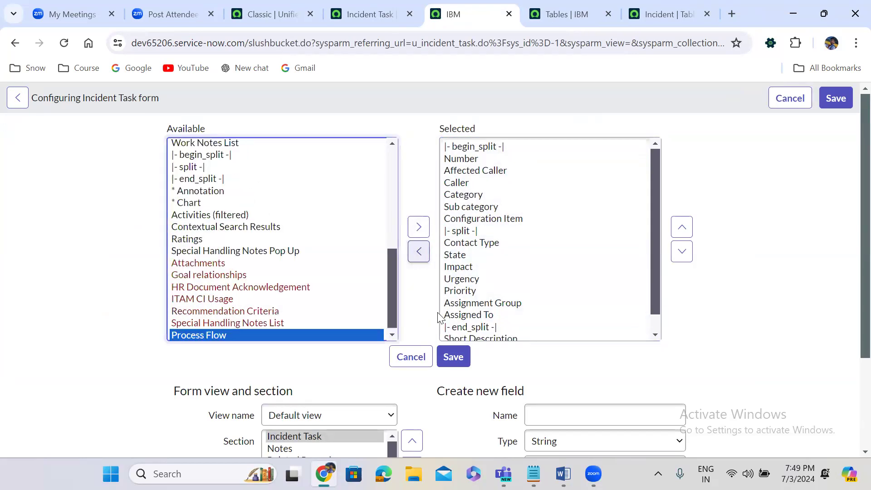
pyautogui.click(458, 356)
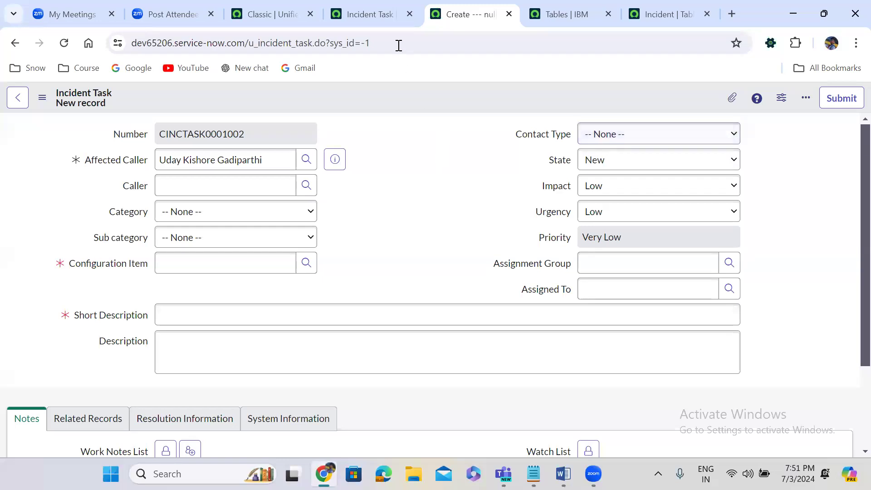
# Step: Open the System Definition table list in a separate browser tab and start a new table record
pyautogui.click(272, 8)
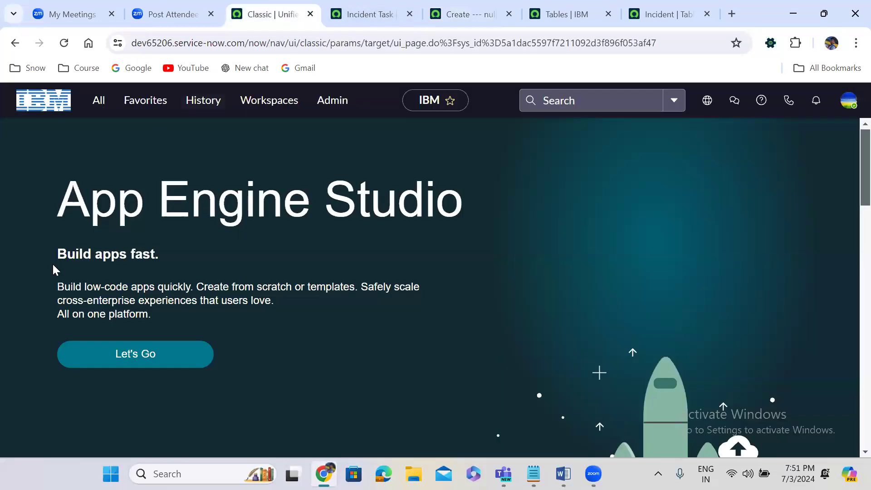
pyautogui.click(98, 104)
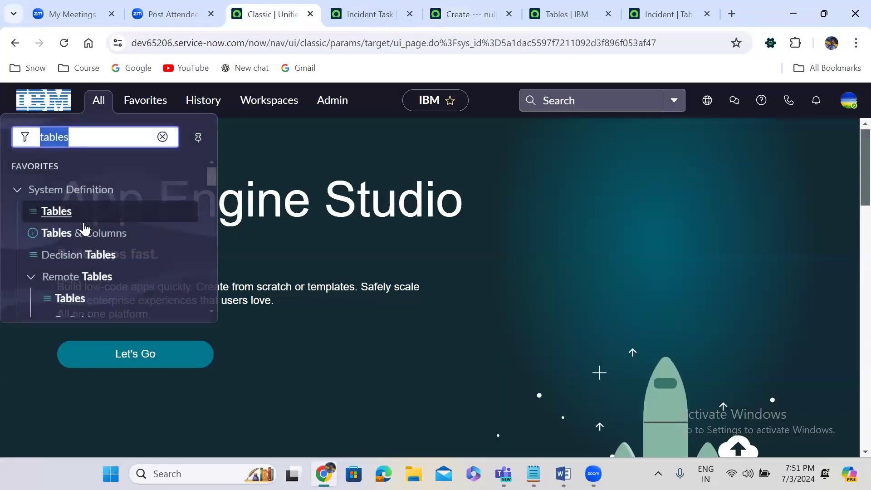
pyautogui.click(58, 215)
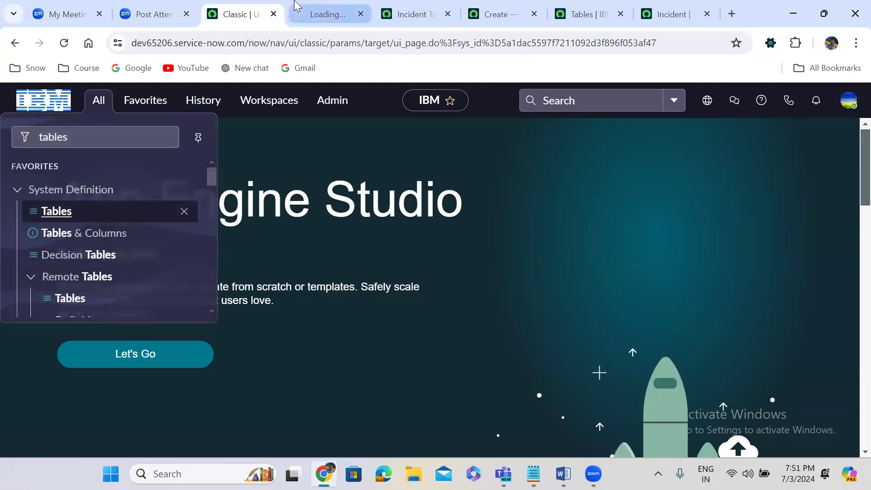
pyautogui.click(297, 5)
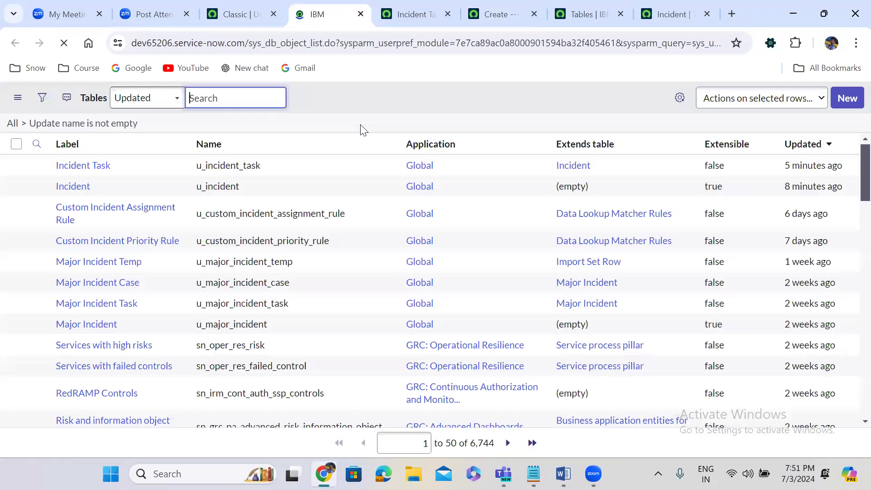
pyautogui.click(847, 98)
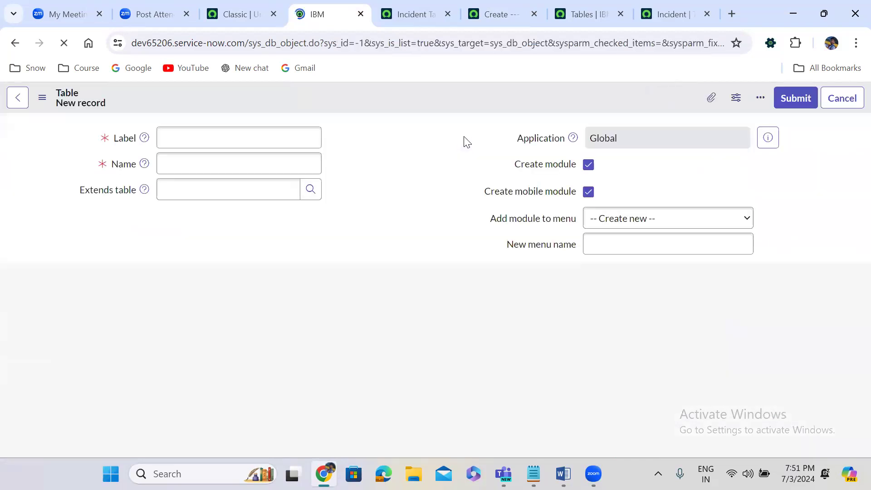
# Step: Label the new table Problem Task and add its module to the Custom Incident Management menu
pyautogui.click(210, 136)
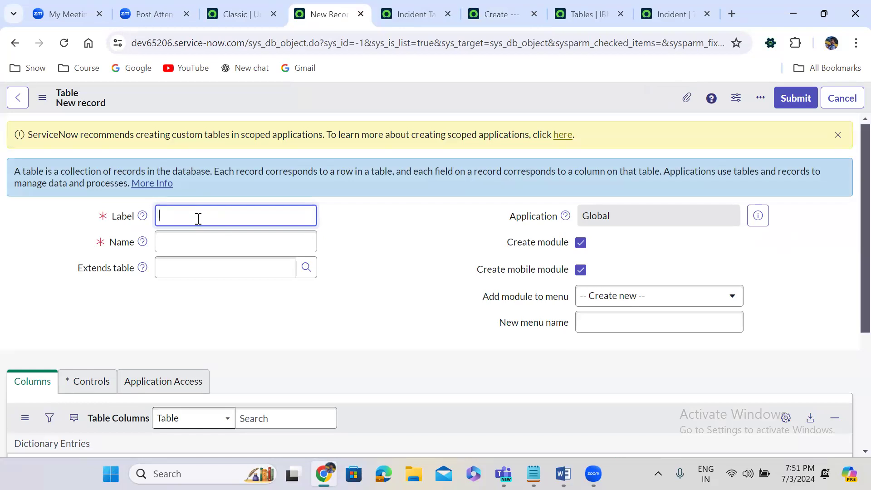
pyautogui.write('Problem Task')
pyautogui.click(385, 228)
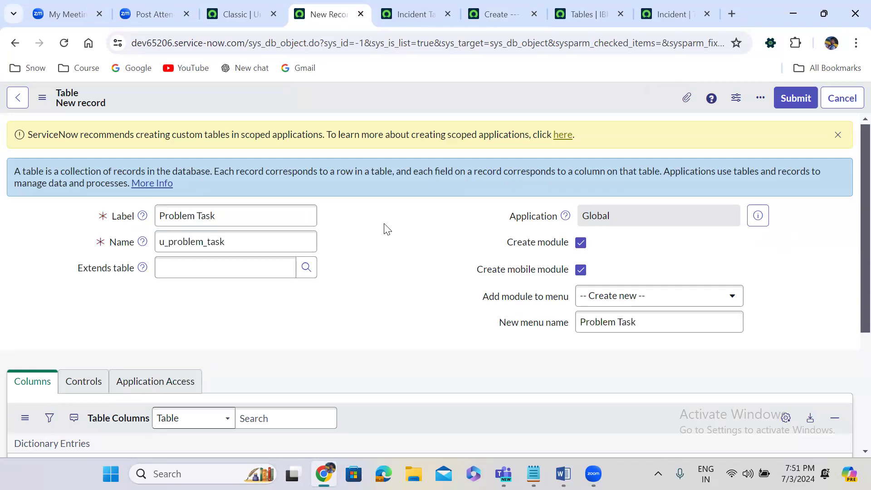
pyautogui.click(630, 298)
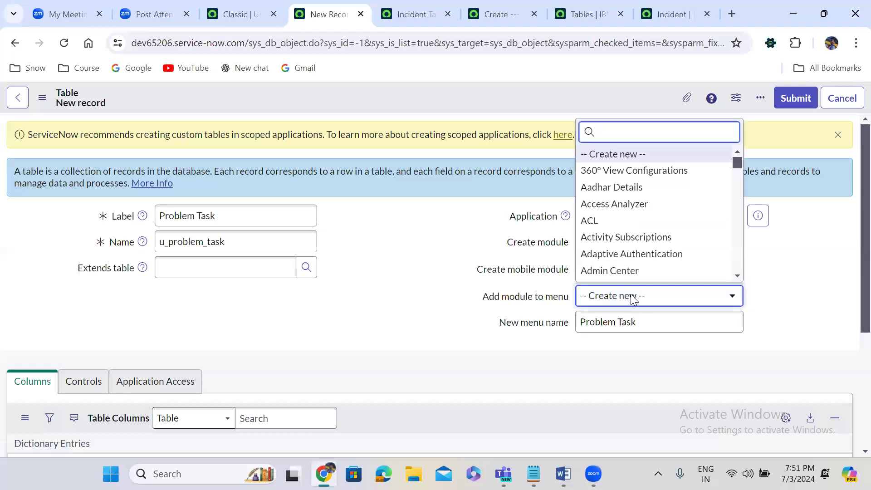
pyautogui.write('c')
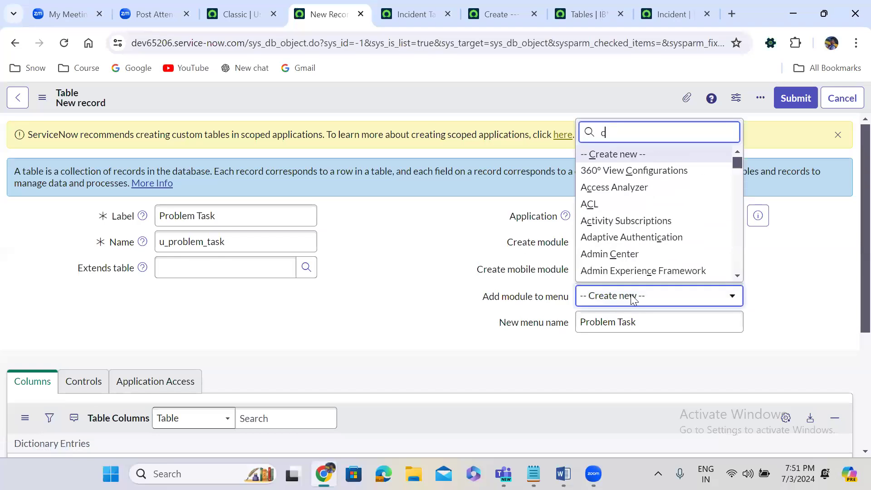
pyautogui.write('us')
pyautogui.press('Return')
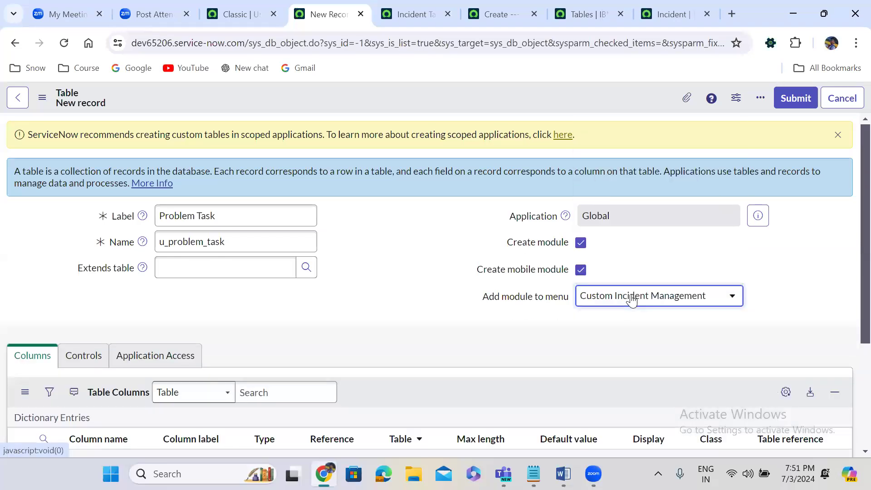
# Step: Make the Problem Task table extend the custom Incident table (u_incident) and save the record
pyautogui.click(233, 263)
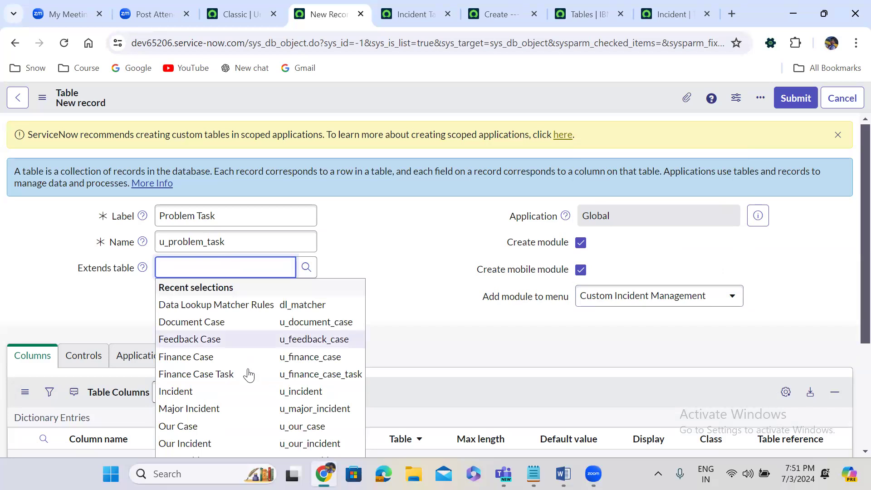
pyautogui.click(246, 393)
pyautogui.click(391, 214)
pyautogui.scroll(-2, 391, 214)
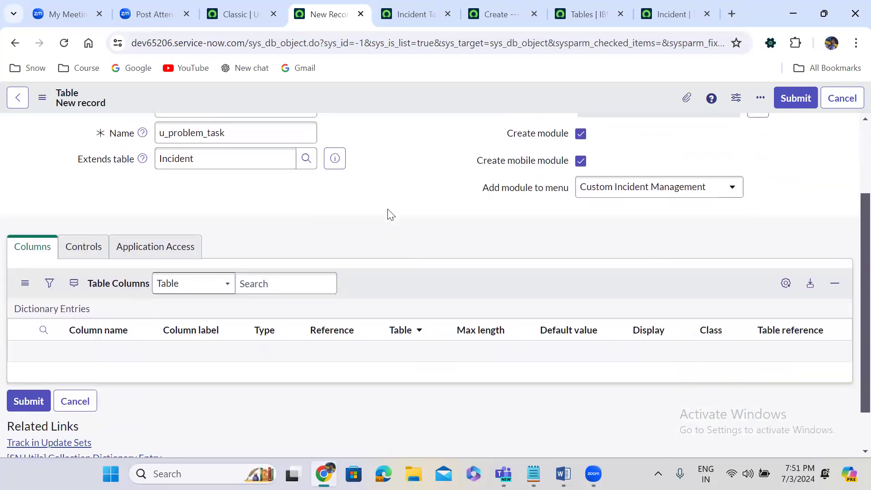
pyautogui.scroll(2, 391, 214)
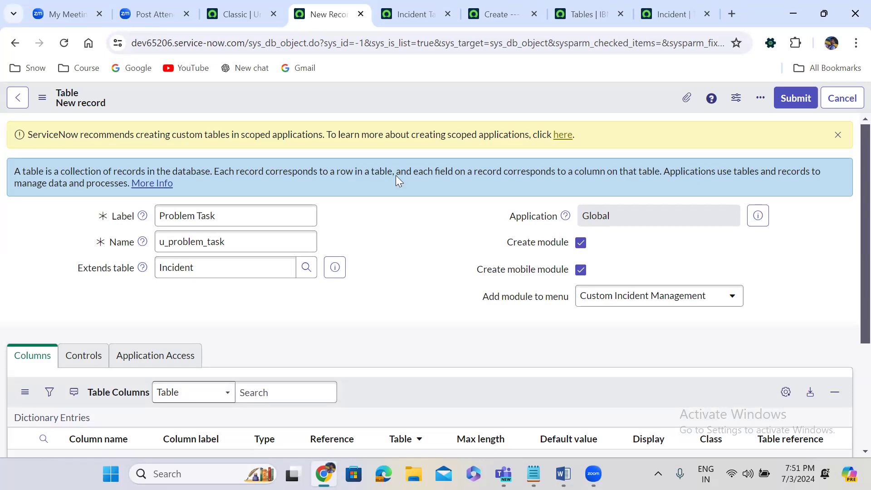
pyautogui.rightClick(359, 93)
pyautogui.click(384, 104)
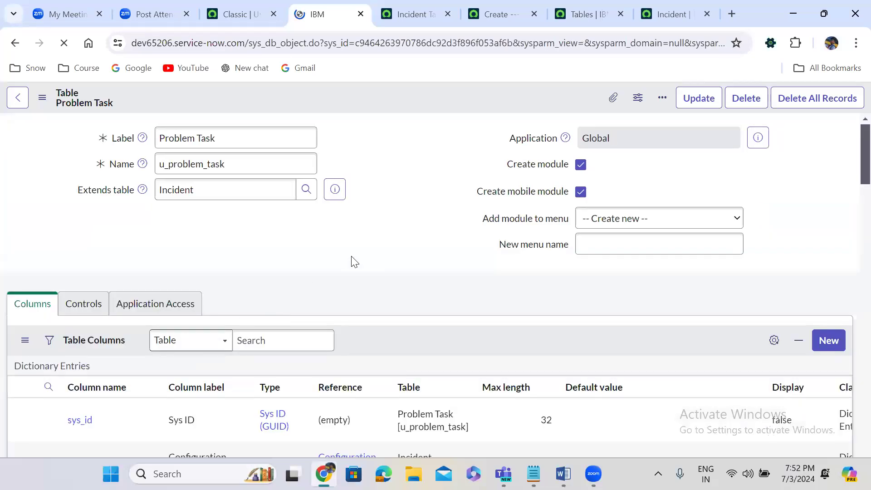
# Step: Enable auto-numbering for the Problem Task table with the prefix CPROTASK and save the table record
pyautogui.scroll(-5, 354, 263)
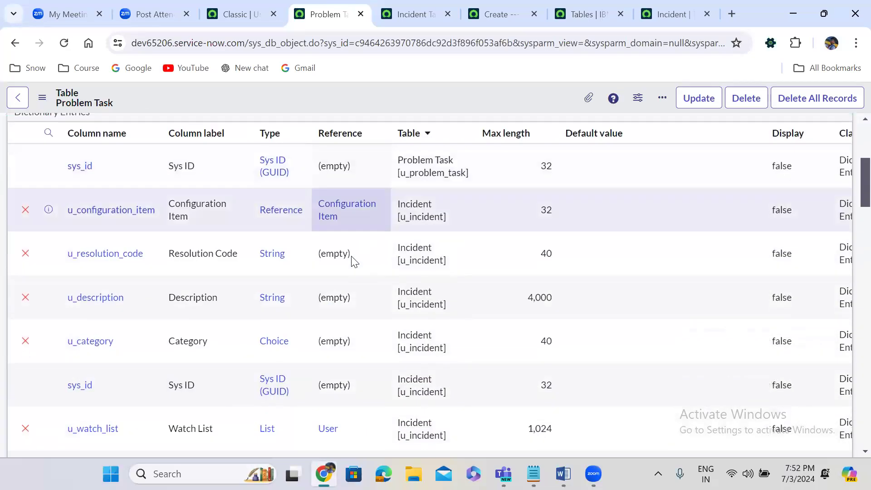
pyautogui.scroll(-1, 353, 260)
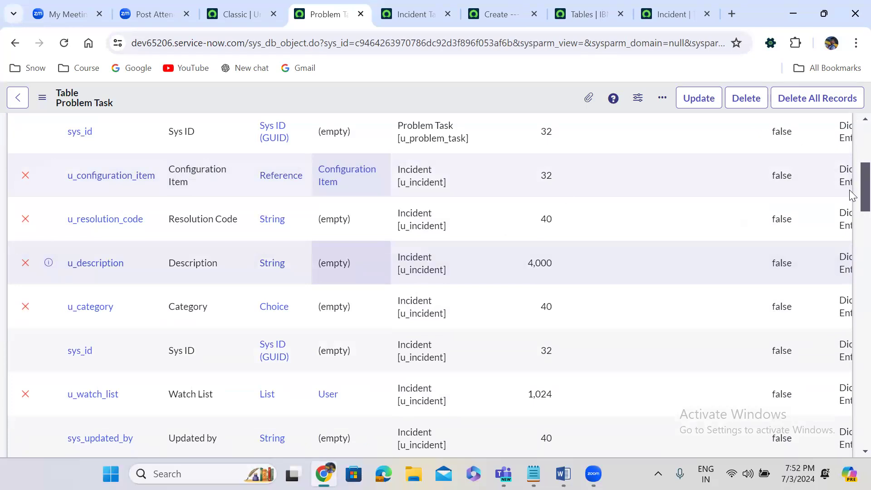
pyautogui.scroll(-3, 852, 195)
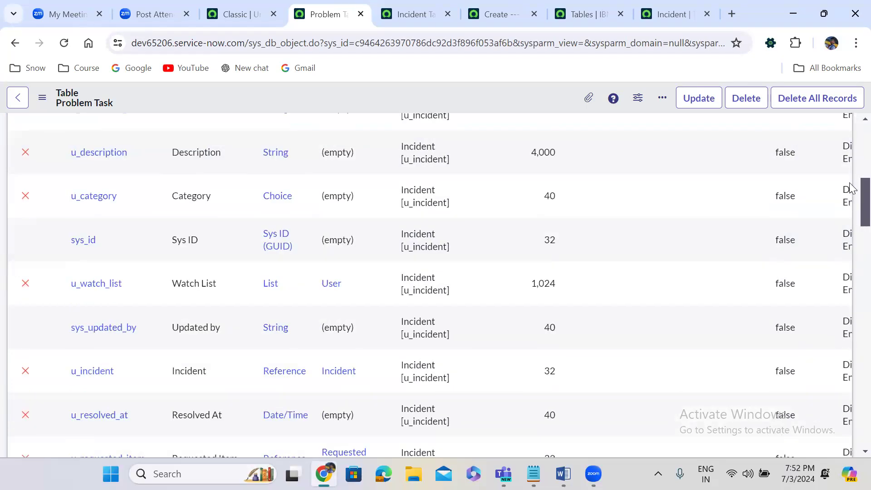
pyautogui.moveTo(850, 210); pyautogui.dragTo(849, 180)
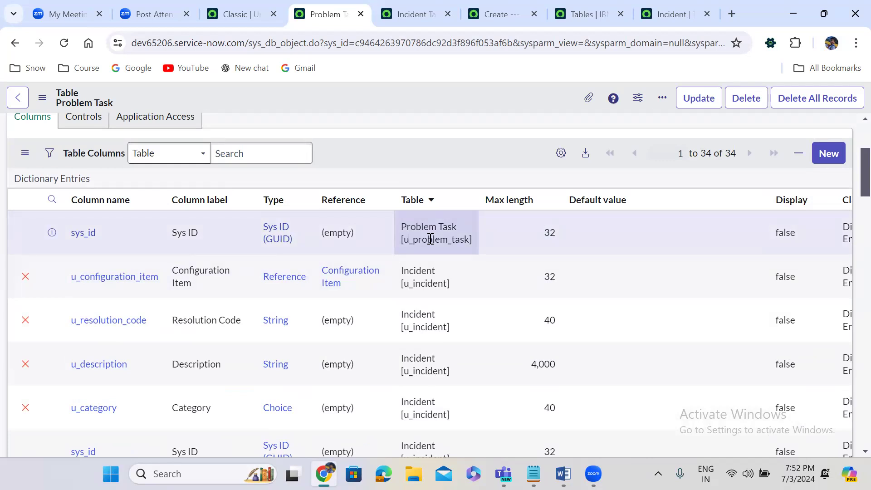
pyautogui.scroll(2, 430, 239)
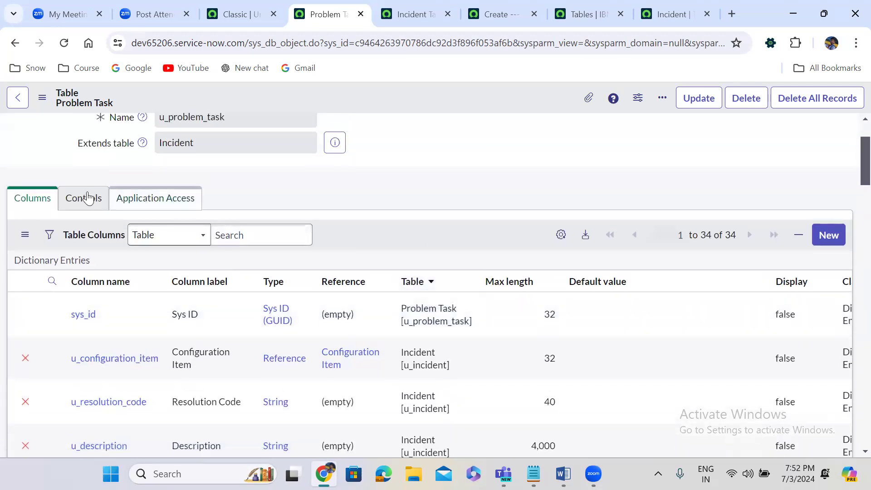
pyautogui.click(84, 198)
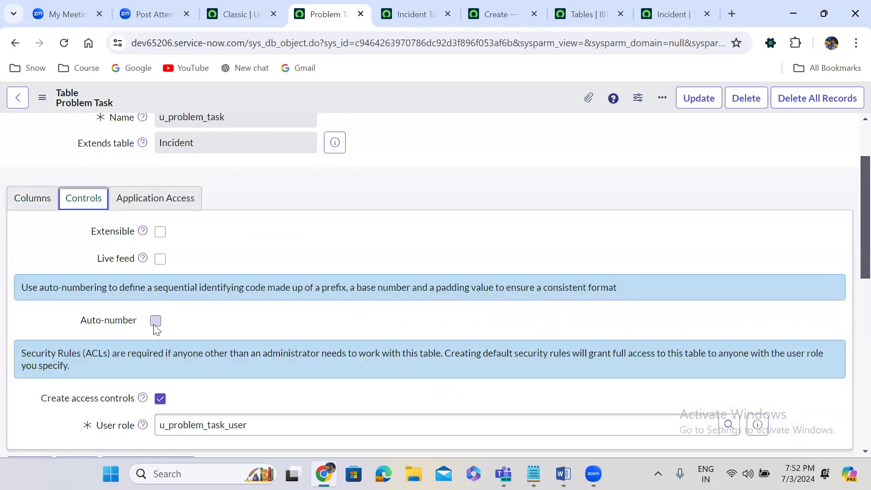
pyautogui.click(156, 321)
pyautogui.click(159, 351)
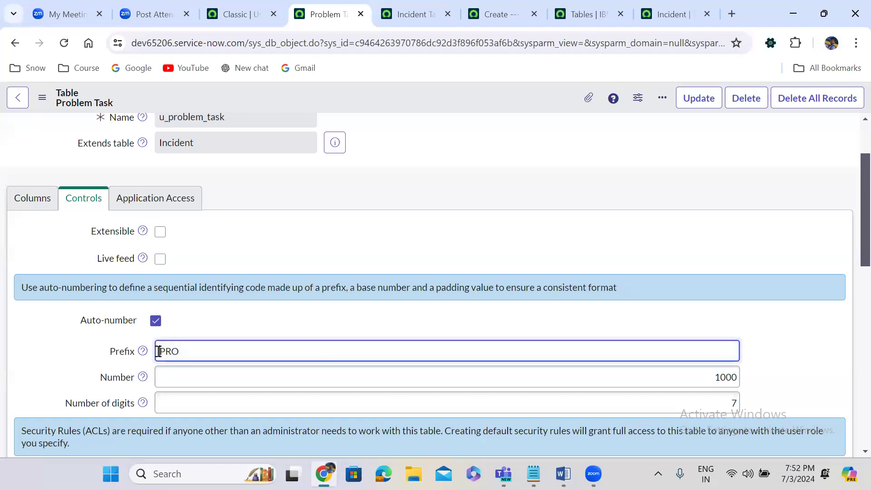
pyautogui.write('CPROTASK')
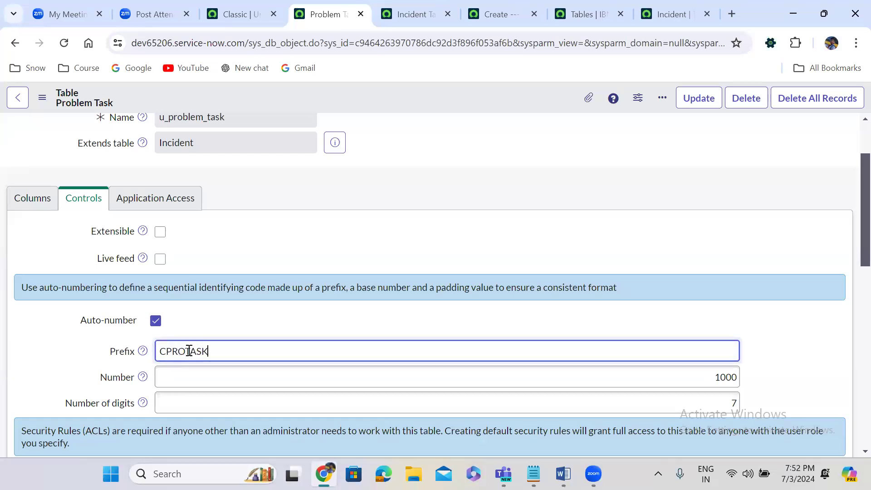
pyautogui.click(28, 207)
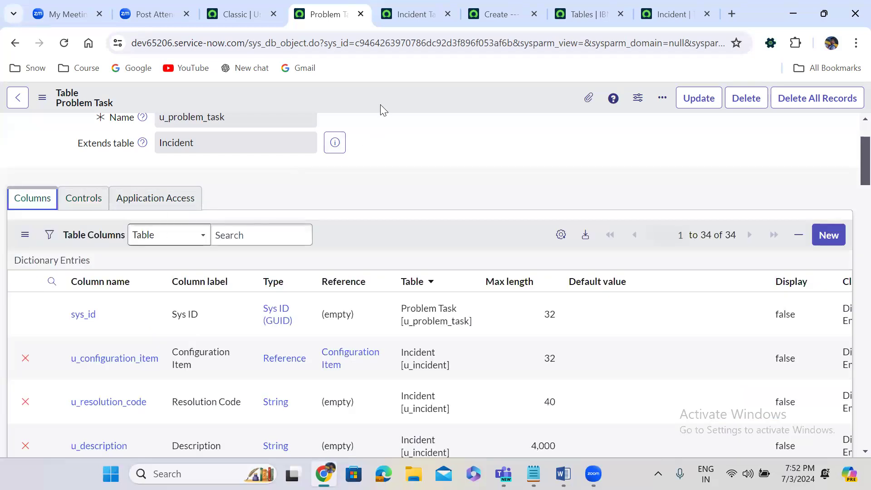
pyautogui.rightClick(380, 104)
pyautogui.click(399, 114)
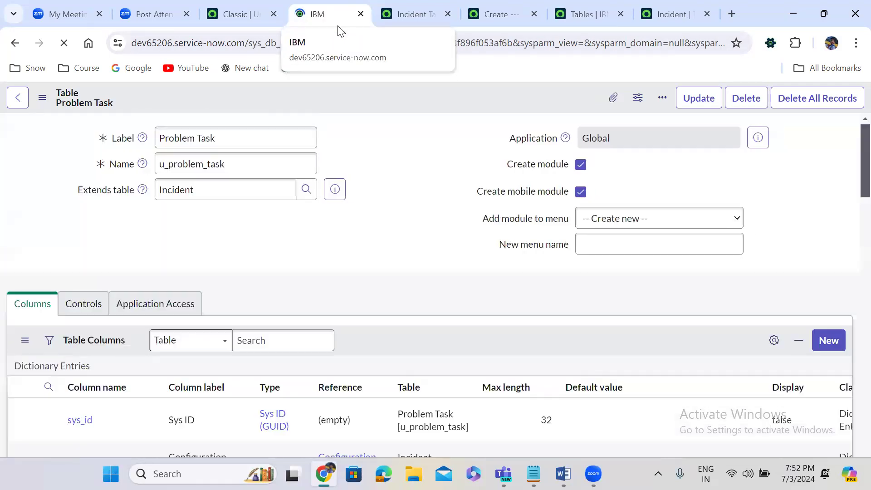
# Step: Duplicate the Problem Task table's browser tab and open a blank Problem Task form from its related links
pyautogui.rightClick(319, 10)
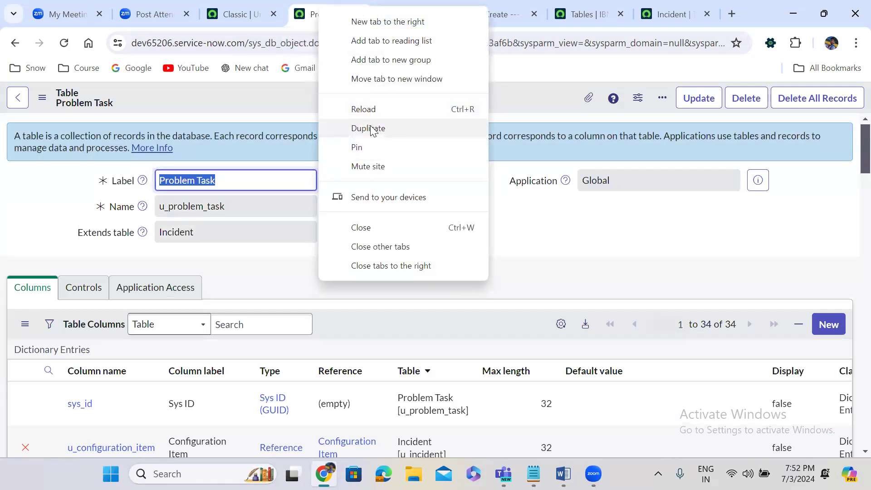
pyautogui.press('Escape')
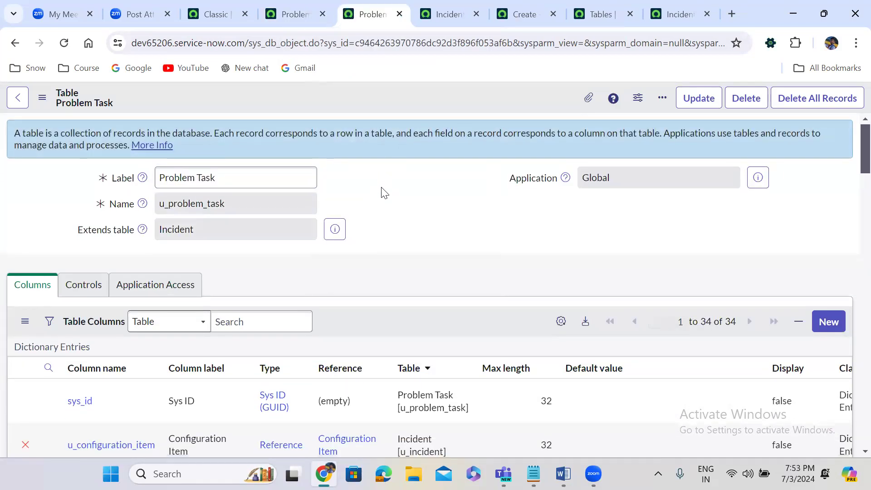
pyautogui.scroll(-1, 384, 192)
pyautogui.scroll(-15, 385, 193)
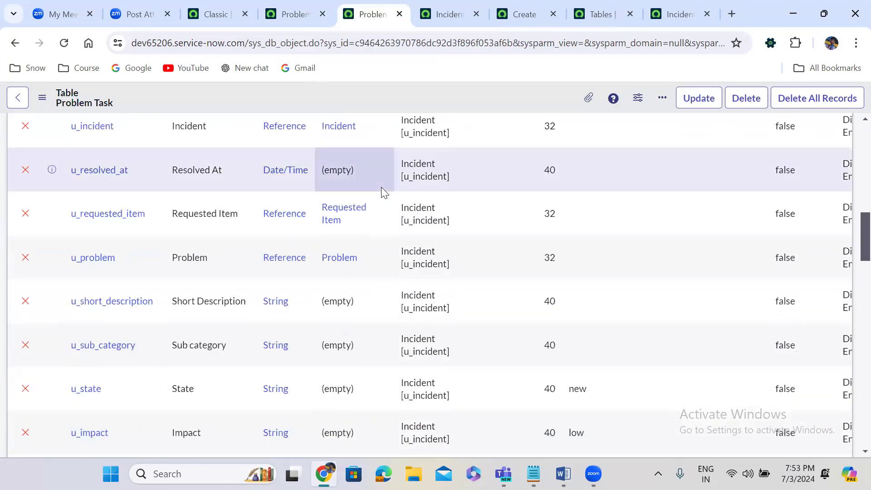
pyautogui.scroll(-20, 381, 188)
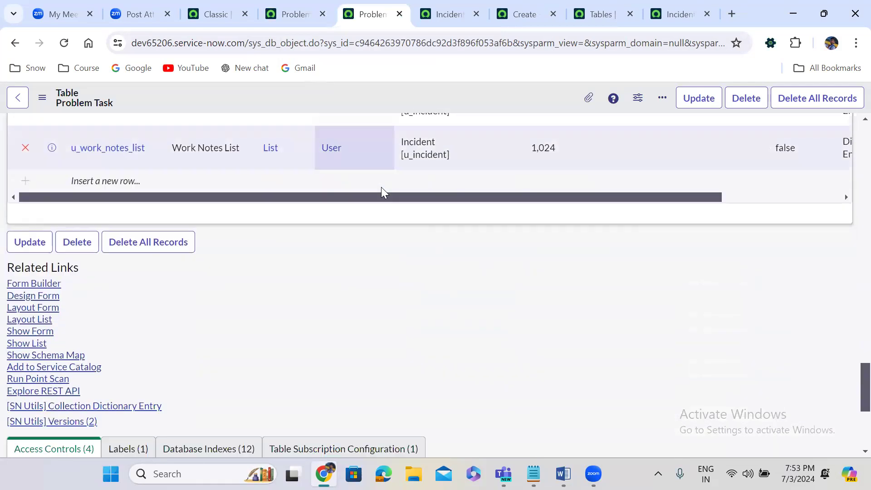
pyautogui.scroll(3, 381, 186)
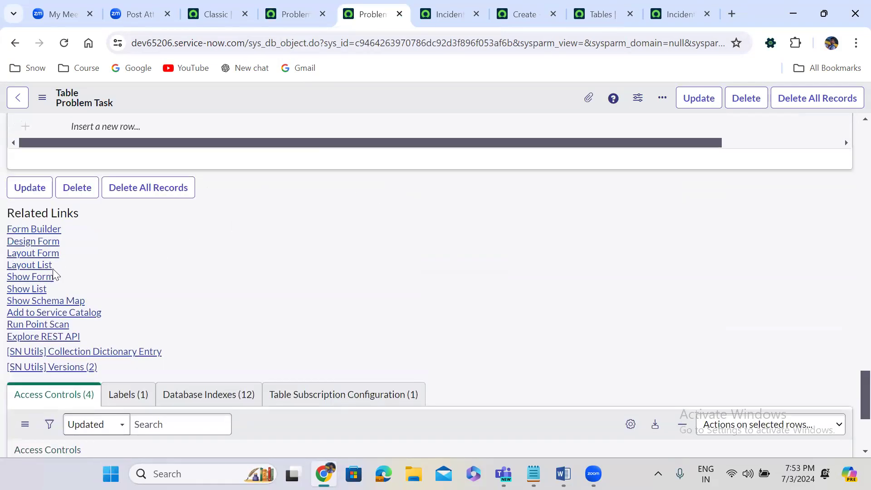
pyautogui.click(41, 277)
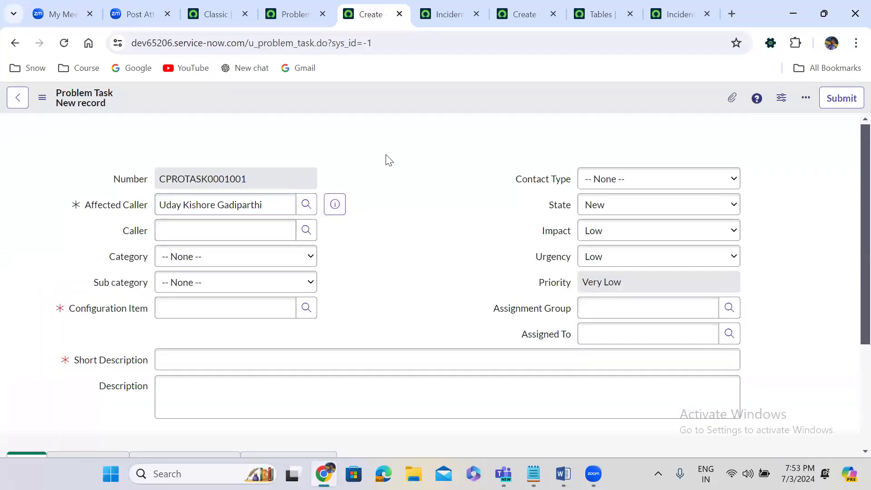
# Step: Remove Process Flow from the Problem Task form layout and save the layout
pyautogui.rightClick(361, 96)
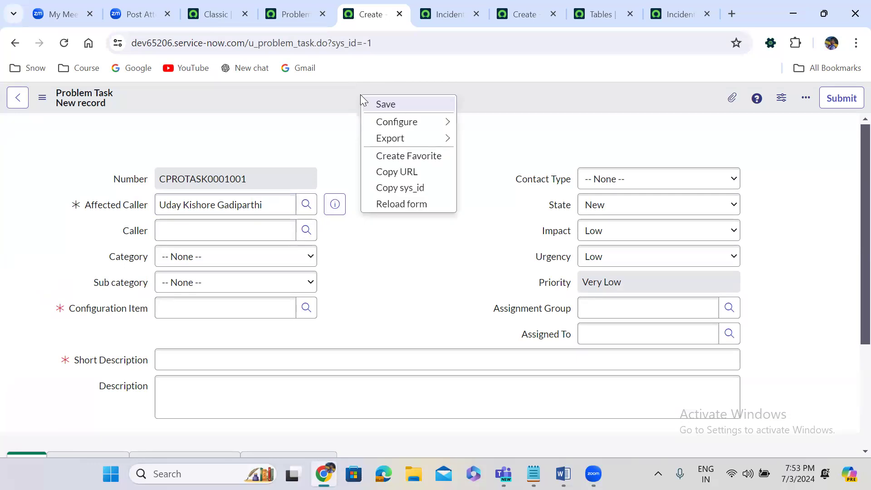
pyautogui.moveTo(447, 122)
pyautogui.click(485, 155)
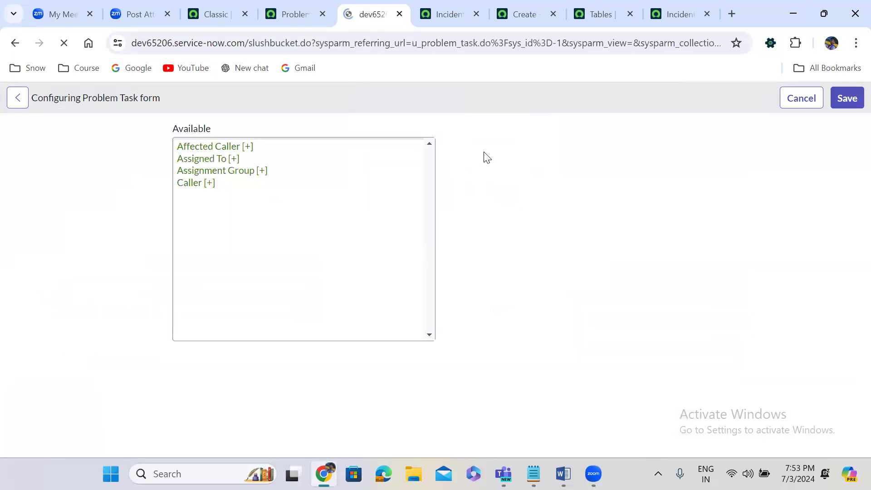
pyautogui.click(465, 150)
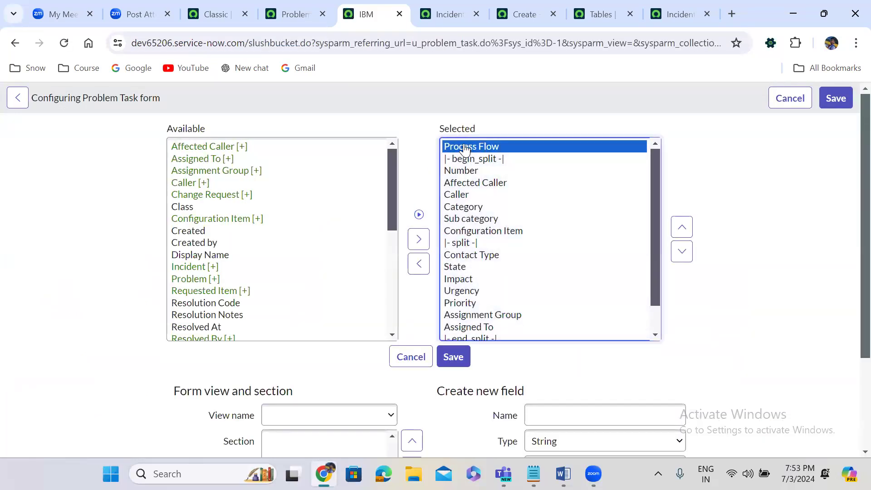
pyautogui.click(418, 253)
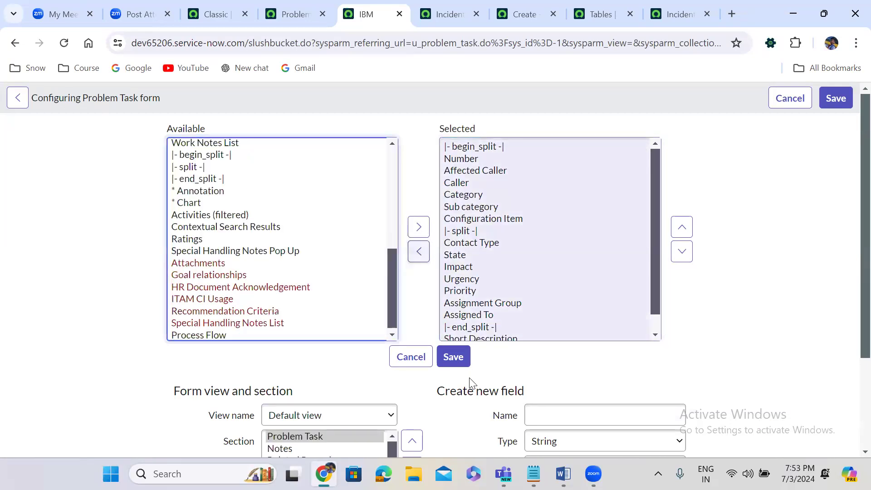
pyautogui.click(452, 357)
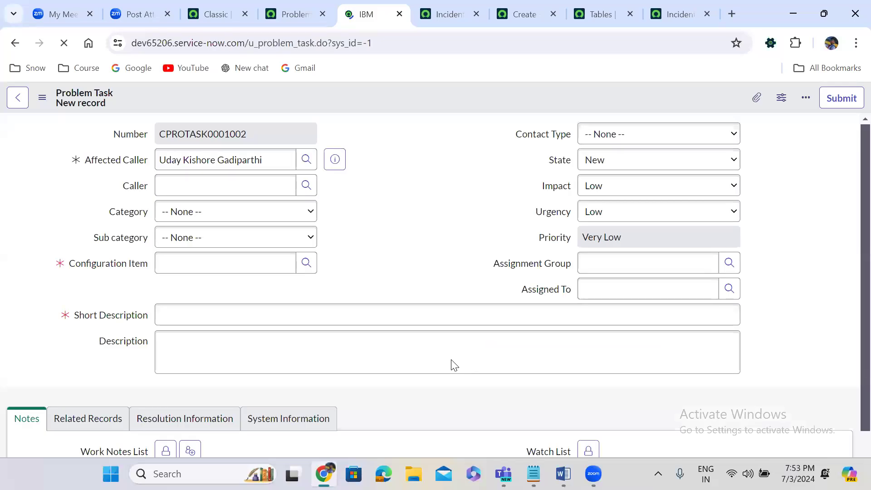
pyautogui.click(377, 190)
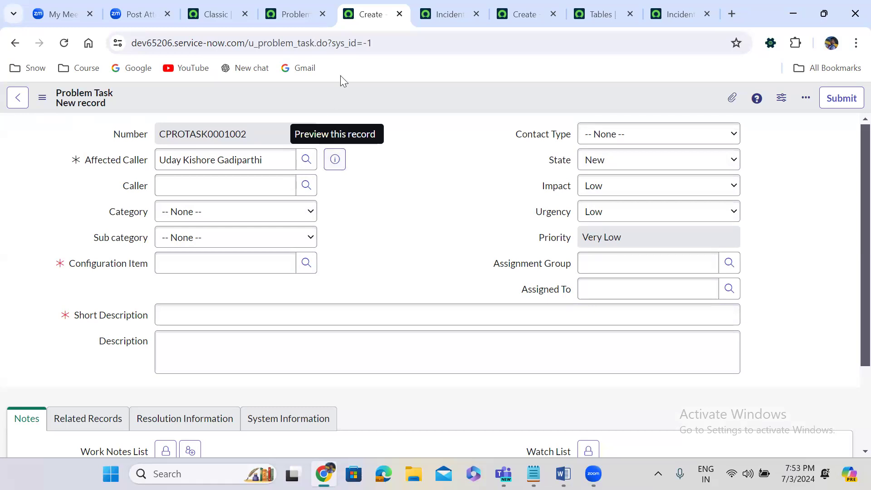
# Step: Make the Problem Task form the last browser tab and open a blank Incident form from a duplicate of the u_incident table tab
pyautogui.moveTo(363, 16); pyautogui.dragTo(676, 15)
pyautogui.click(599, 7)
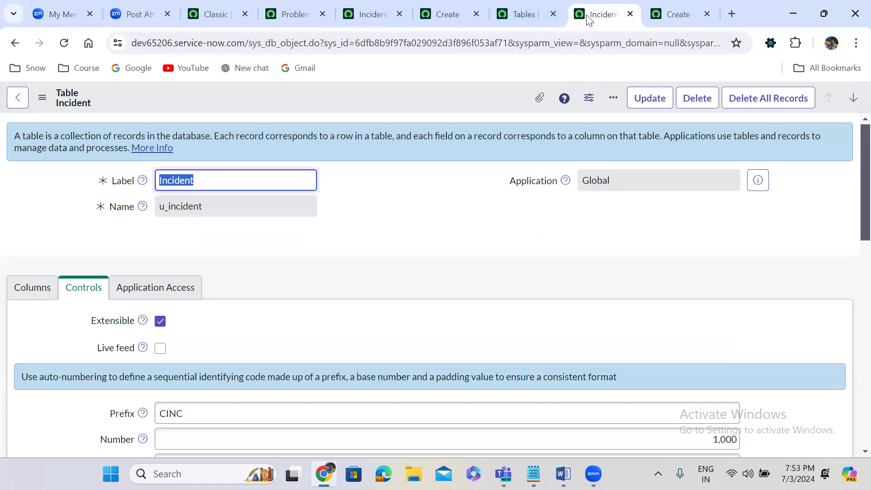
pyautogui.rightClick(589, 19)
pyautogui.click(625, 136)
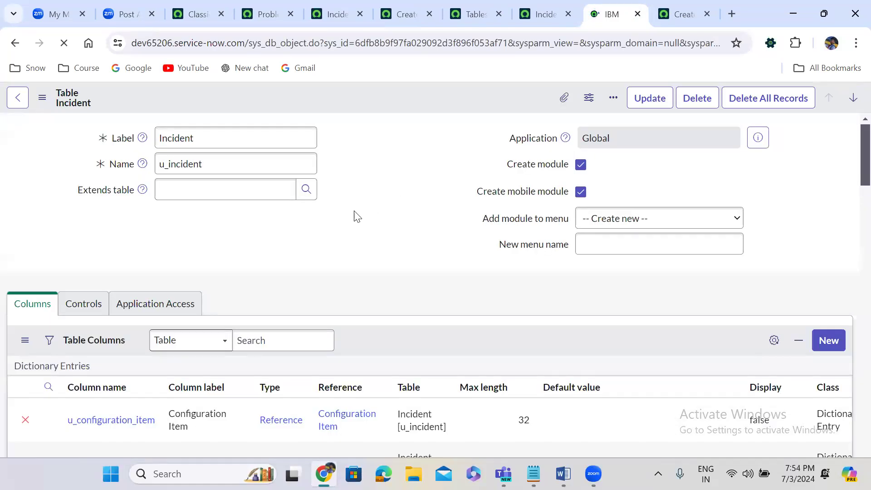
pyautogui.scroll(-20, 355, 222)
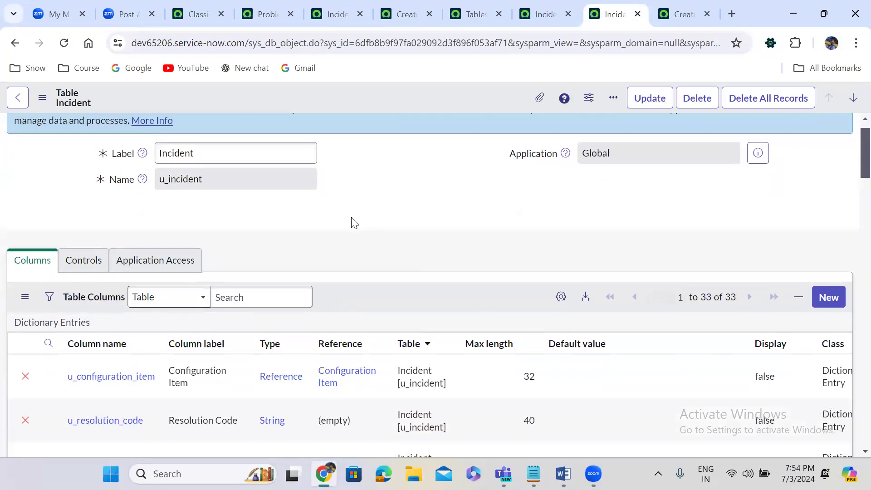
pyautogui.scroll(-15, 352, 219)
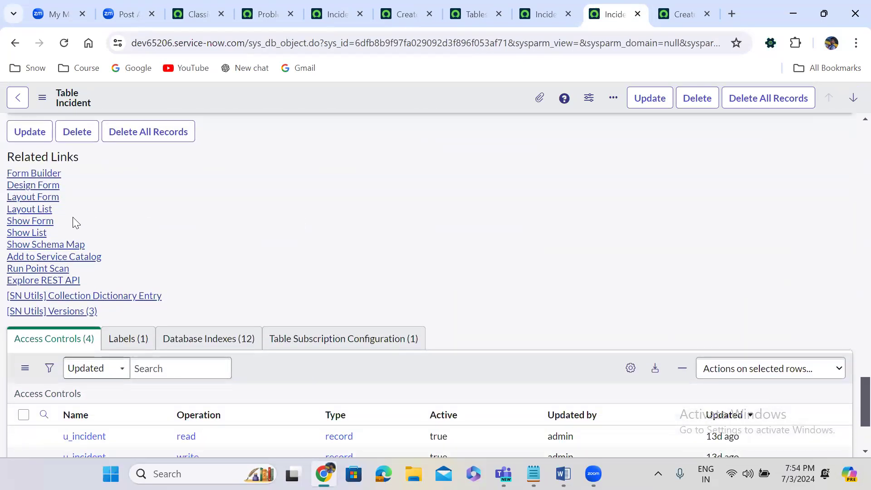
pyautogui.click(39, 223)
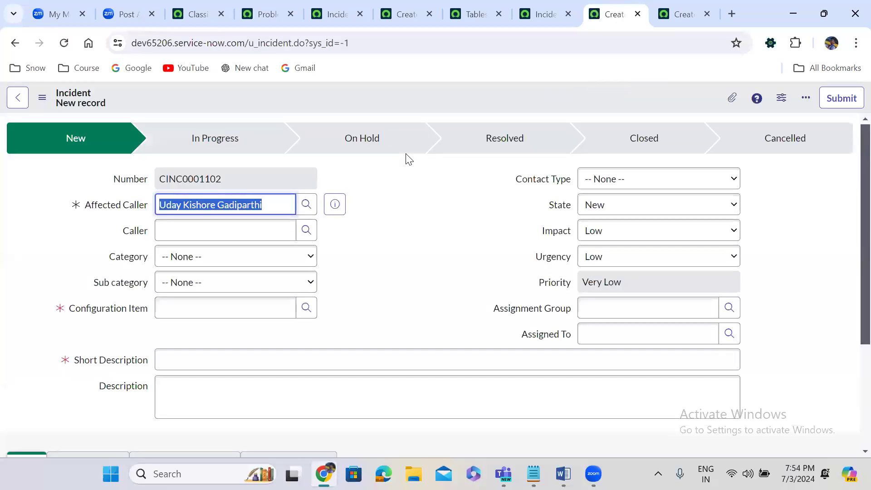
pyautogui.click(355, 220)
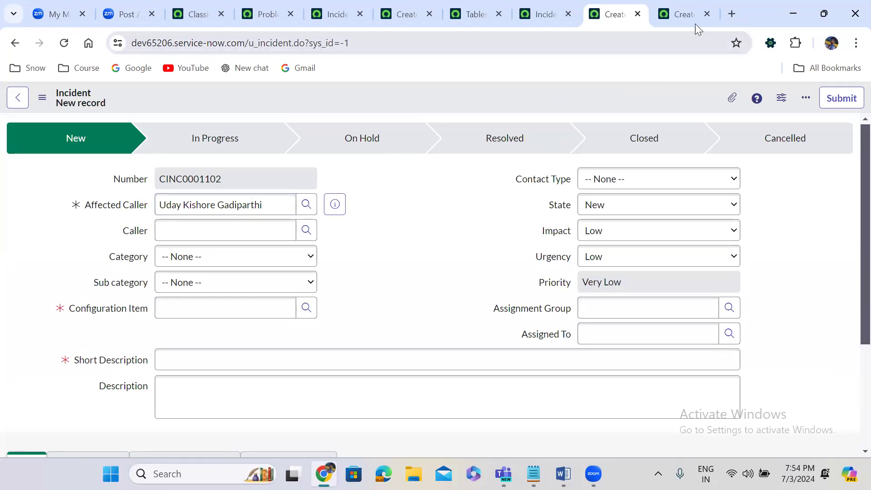
# Step: Arrange the browser tabs so the Incident Task form sits between the Incident and Problem Task forms
pyautogui.click(689, 6)
pyautogui.click(409, 6)
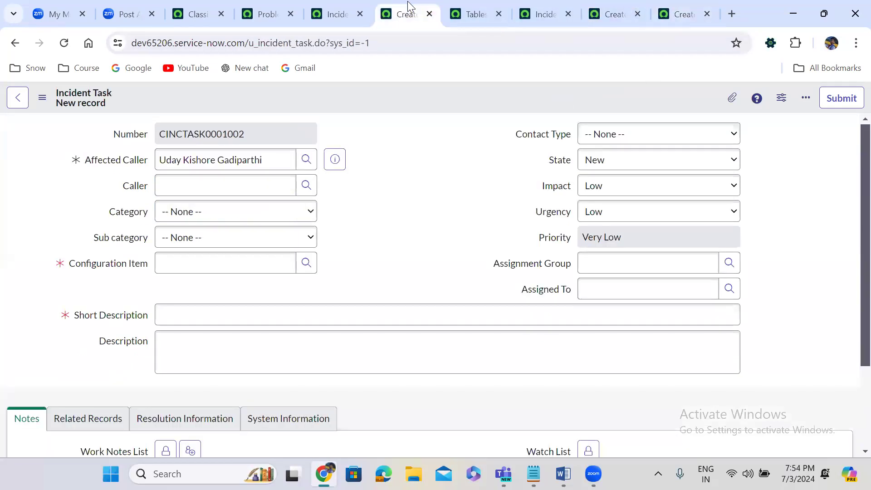
pyautogui.moveTo(410, 6); pyautogui.dragTo(625, 4)
pyautogui.click(547, 8)
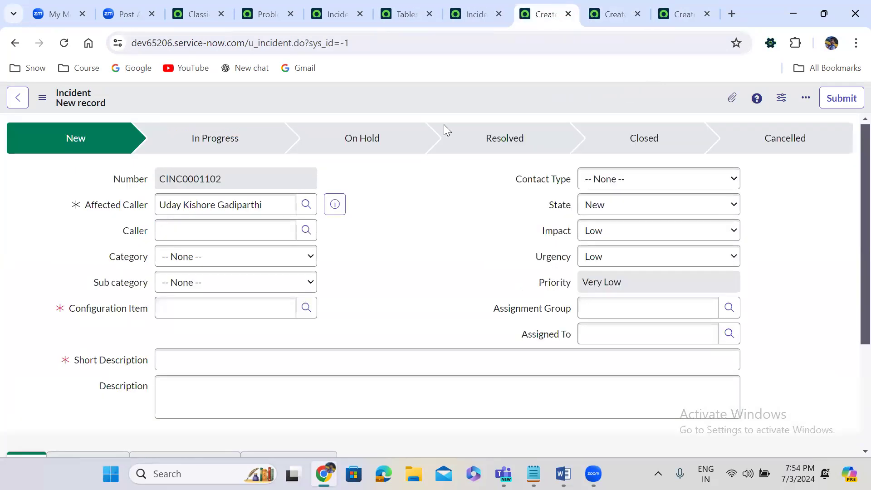
# Step: Compare the fields on the blank Incident, Incident Task and Problem Task forms, including Affected Caller
pyautogui.click(624, 4)
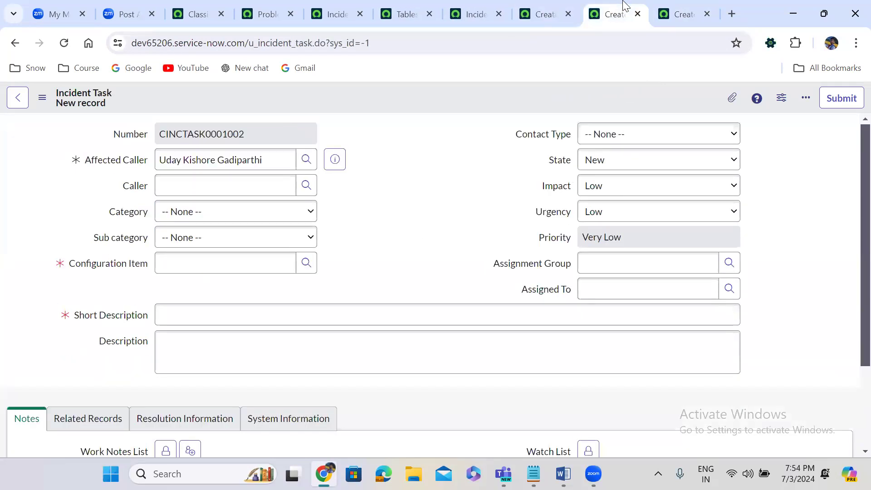
pyautogui.click(676, 5)
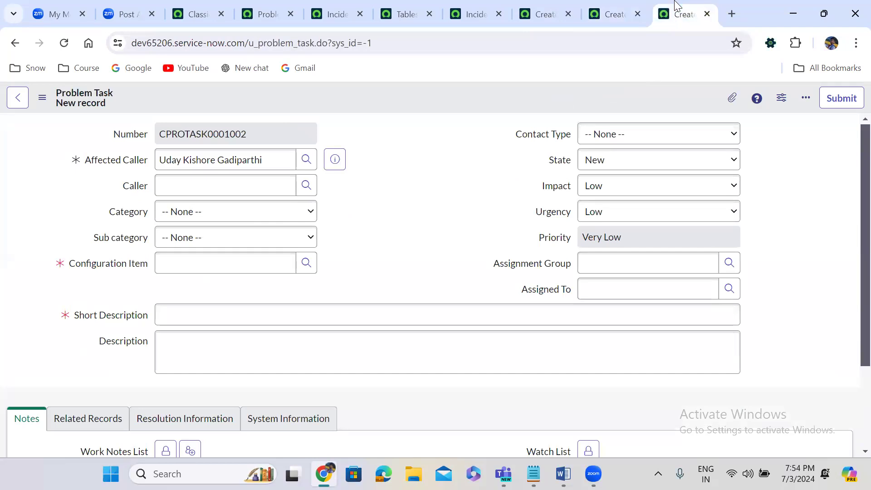
pyautogui.click(549, 7)
pyautogui.click(106, 207)
pyautogui.click(604, 13)
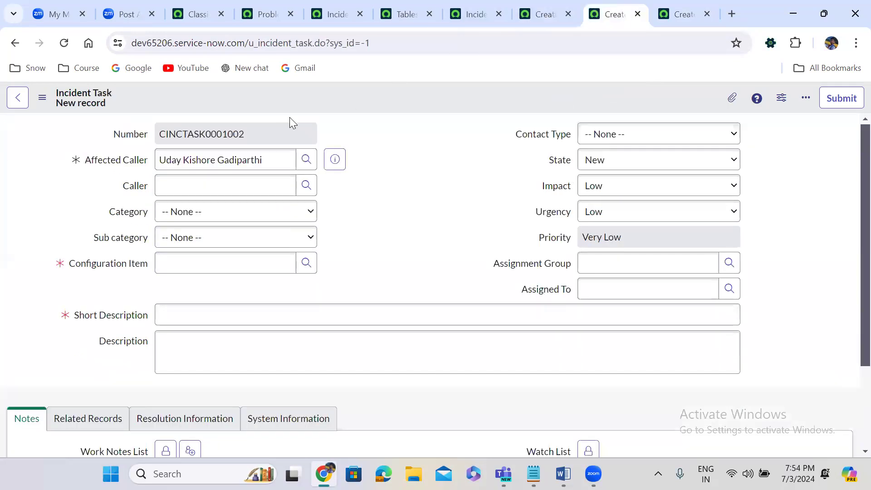
pyautogui.click(675, 14)
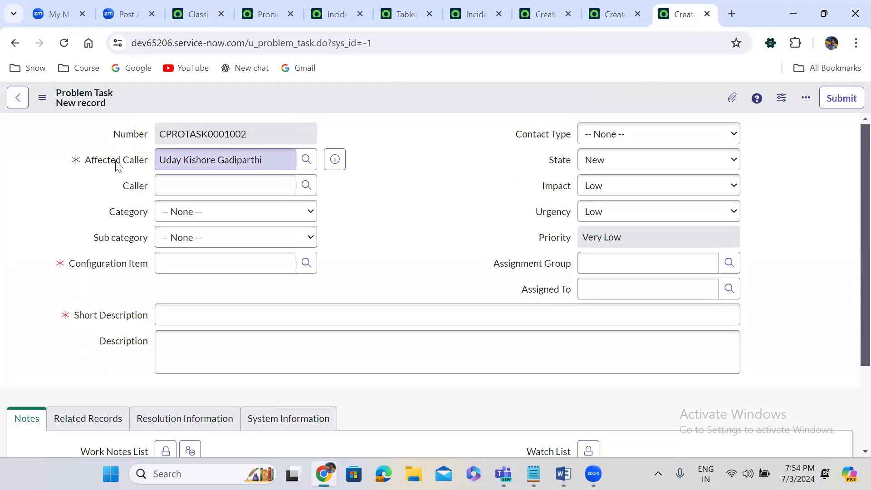
pyautogui.click(545, 13)
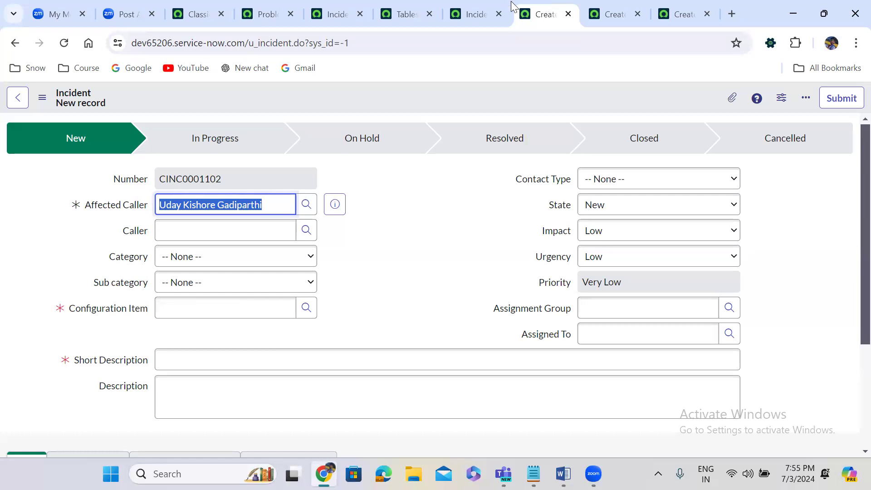
# Step: Show the column definitions of the base Incident table (u_incident)
pyautogui.click(472, 5)
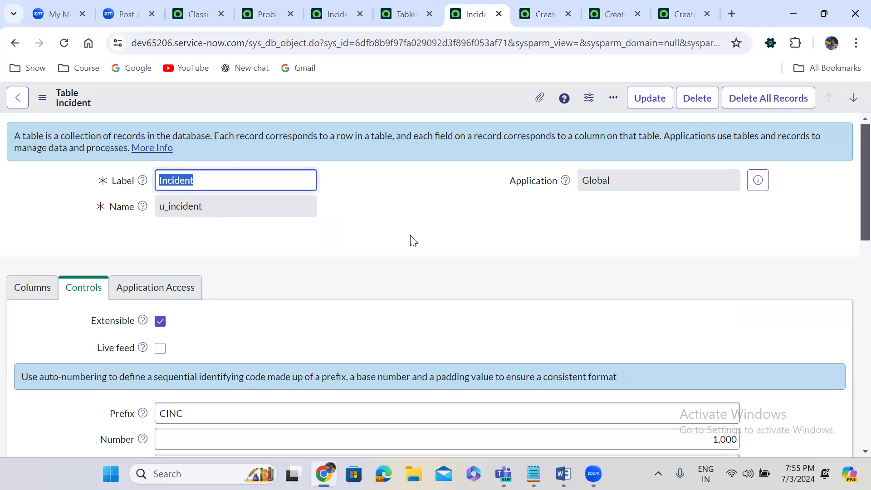
pyautogui.click(317, 233)
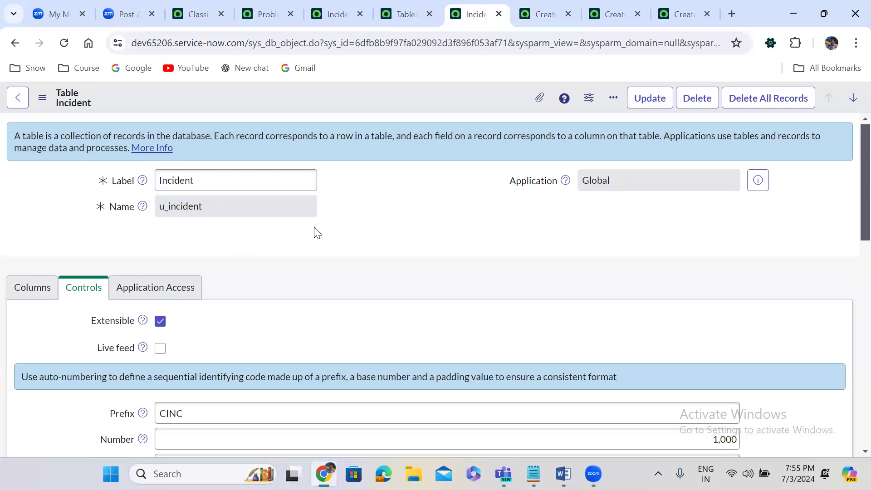
pyautogui.click(17, 294)
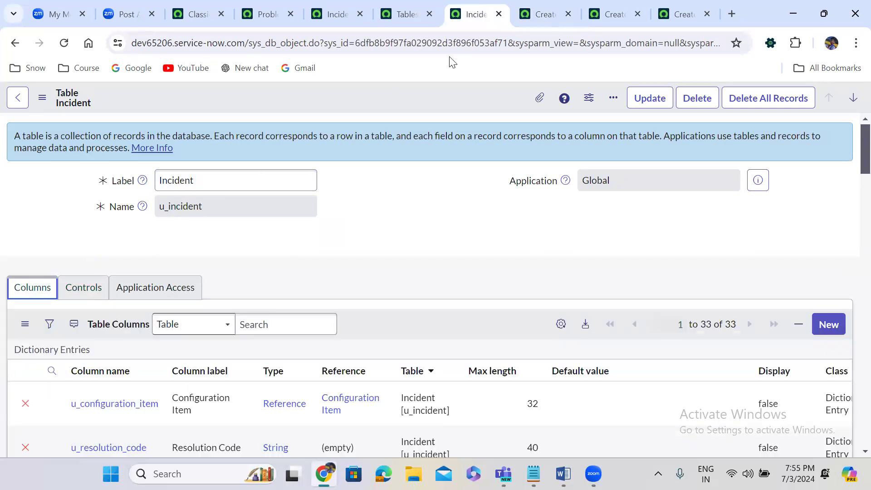
# Step: Review the base Incident form against its two child forms, Incident Task and Problem Task, once more
pyautogui.click(538, 12)
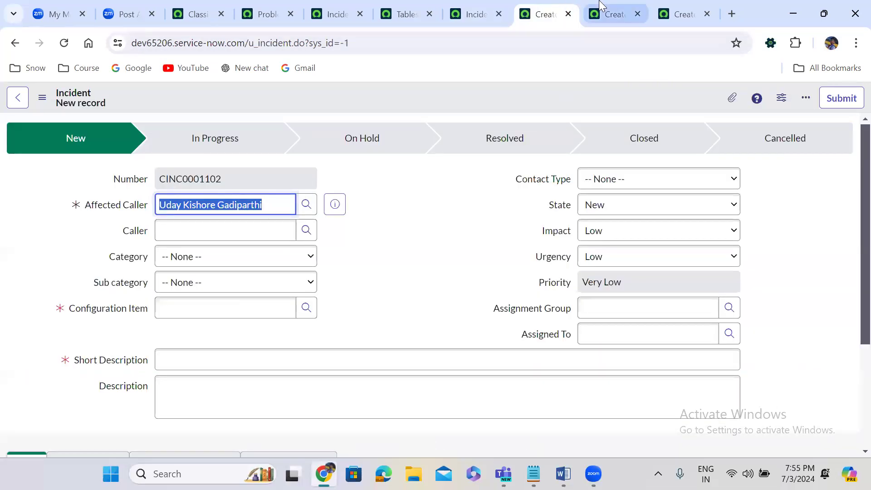
pyautogui.click(613, 9)
pyautogui.click(678, 9)
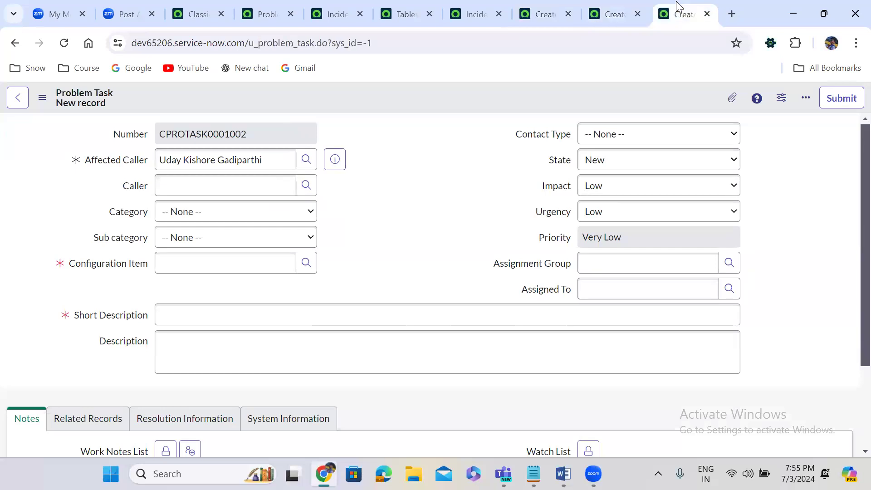
pyautogui.click(625, 7)
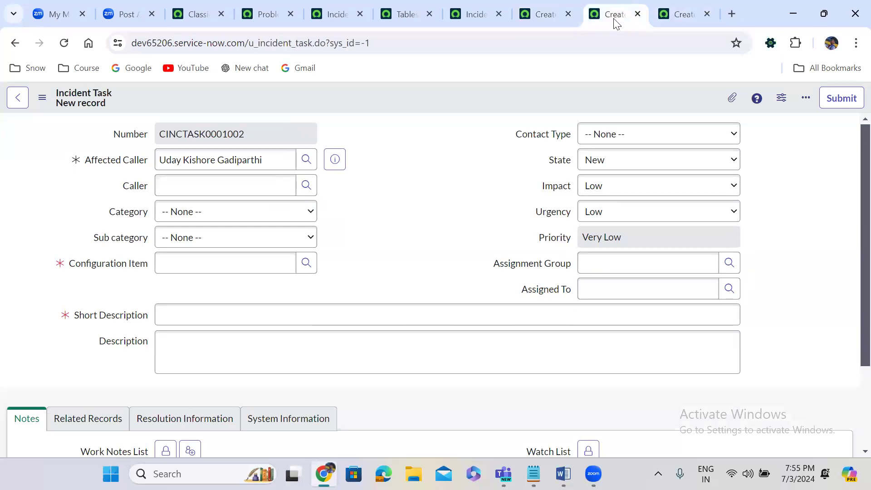
pyautogui.click(668, 14)
pyautogui.click(629, 7)
# Step: Open the System Definition table list in the main ServiceNow browser tab
pyautogui.click(194, 11)
pyautogui.click(96, 103)
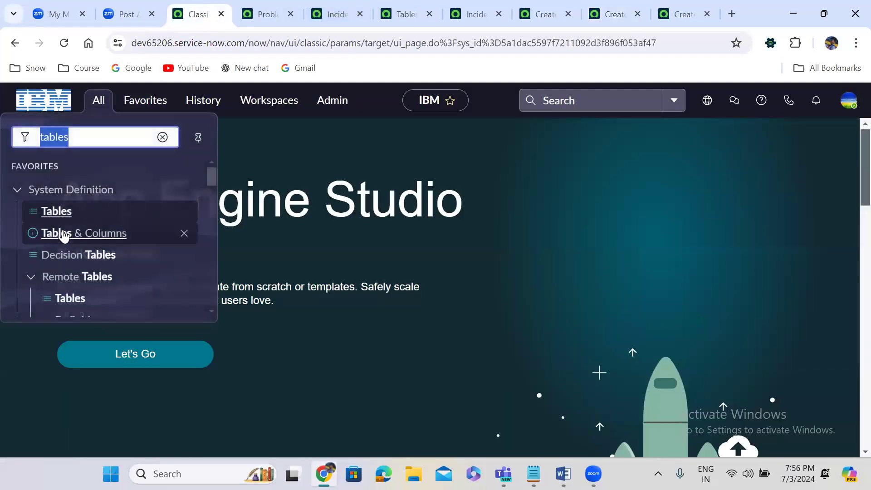
pyautogui.click(56, 212)
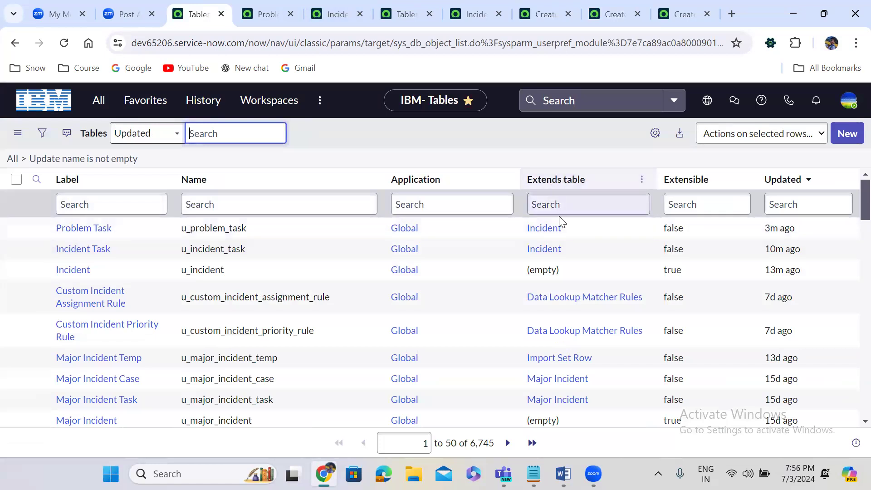
# Step: Filter the table list to tables extending Incident, and remove the Extends table condition again
pyautogui.rightClick(565, 228)
pyautogui.press('Escape')
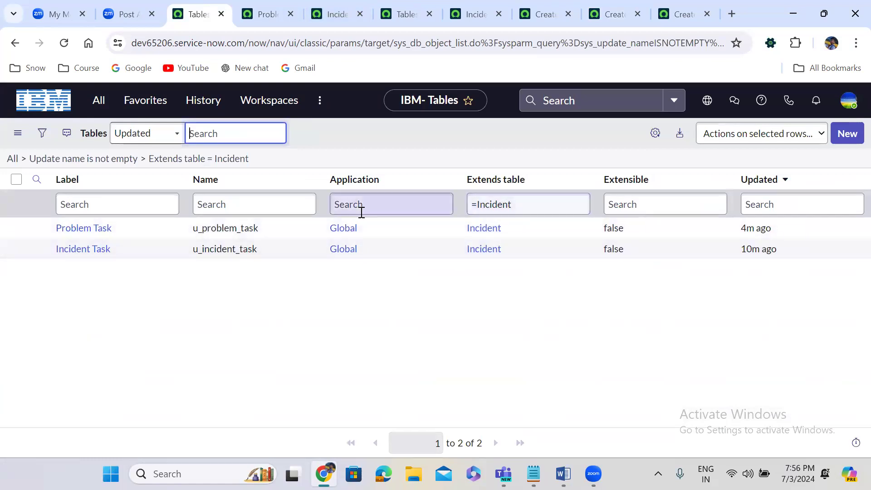
pyautogui.click(121, 160)
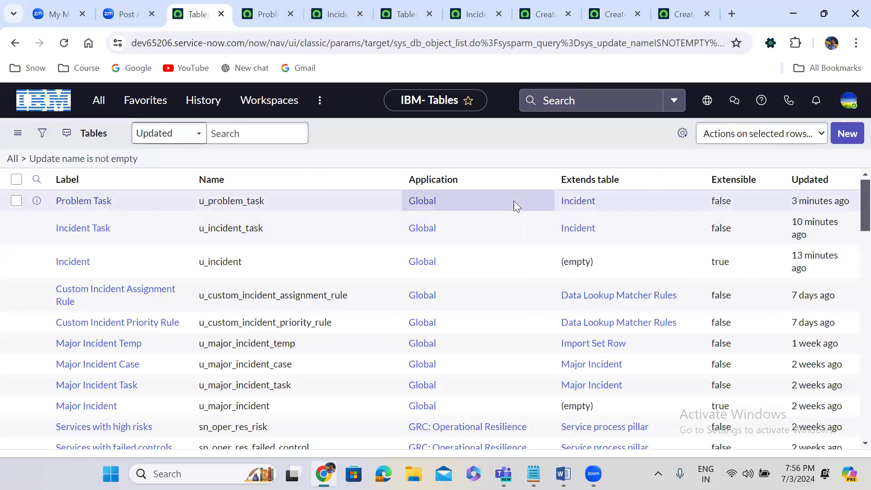
# Step: Filter the table list to tables whose Extends table is Task, and remove that condition again
pyautogui.click(546, 204)
pyautogui.write('=Task')
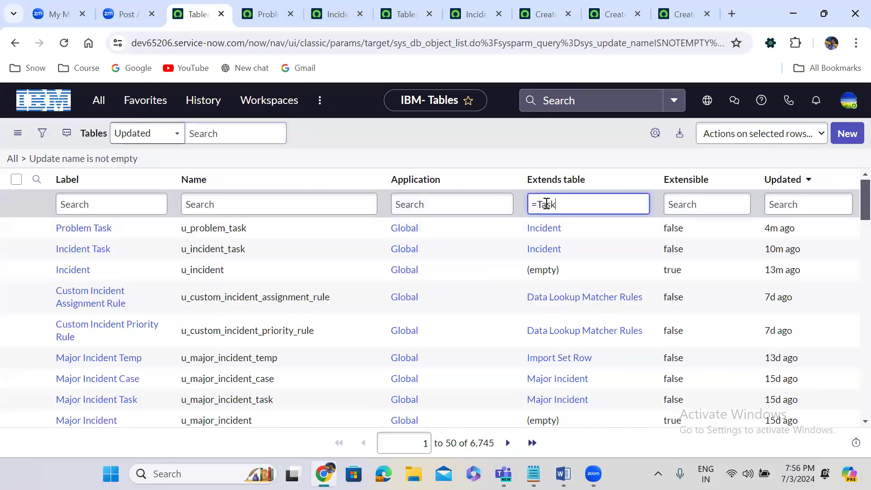
pyautogui.press('Return')
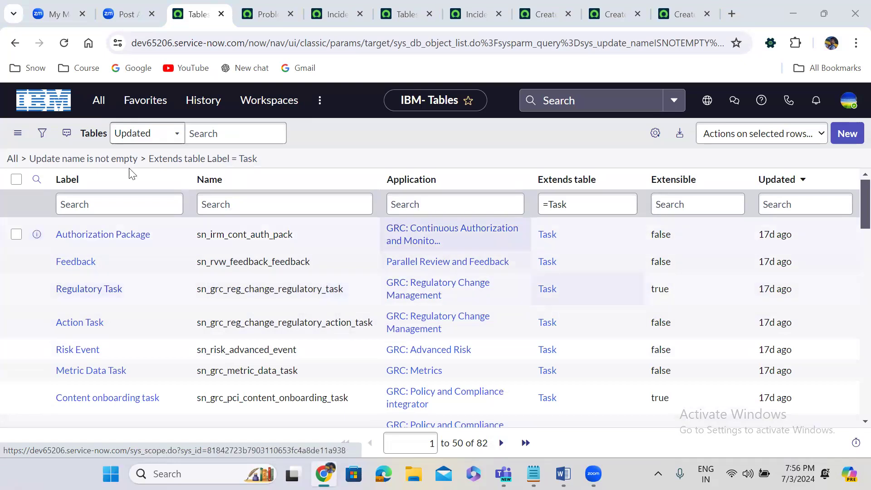
pyautogui.click(92, 161)
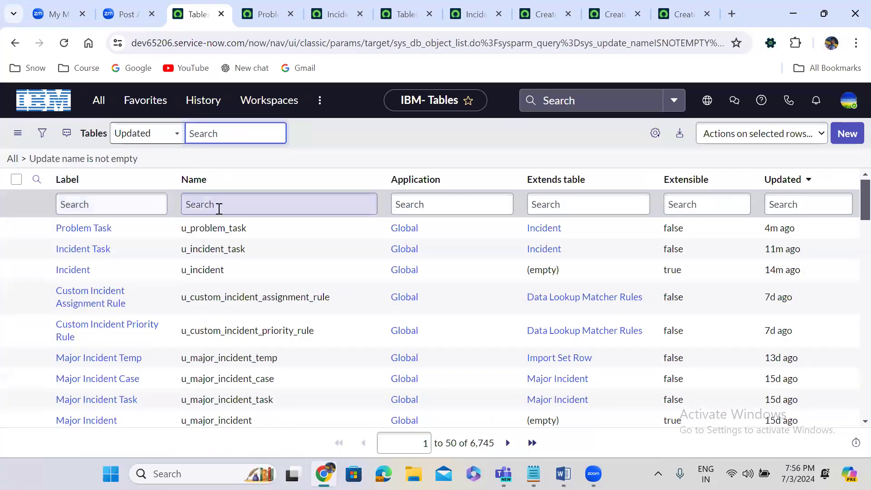
# Step: Filter the table list to the exact name task and open the Task table record in a new browser tab
pyautogui.click(199, 206)
pyautogui.write('=task')
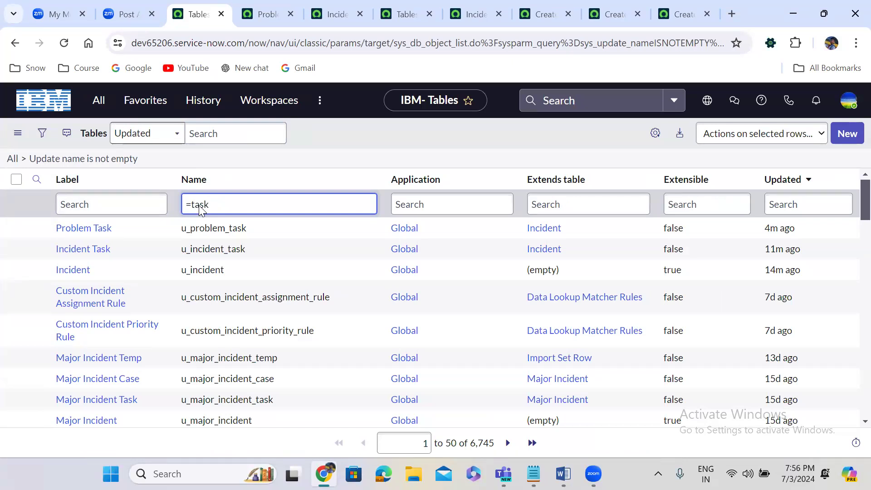
pyautogui.press('Return')
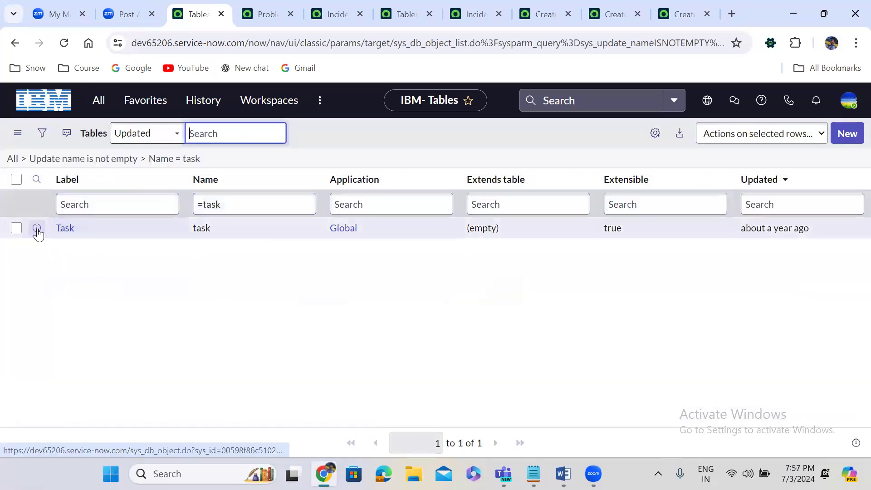
pyautogui.rightClick(38, 234)
pyautogui.click(87, 245)
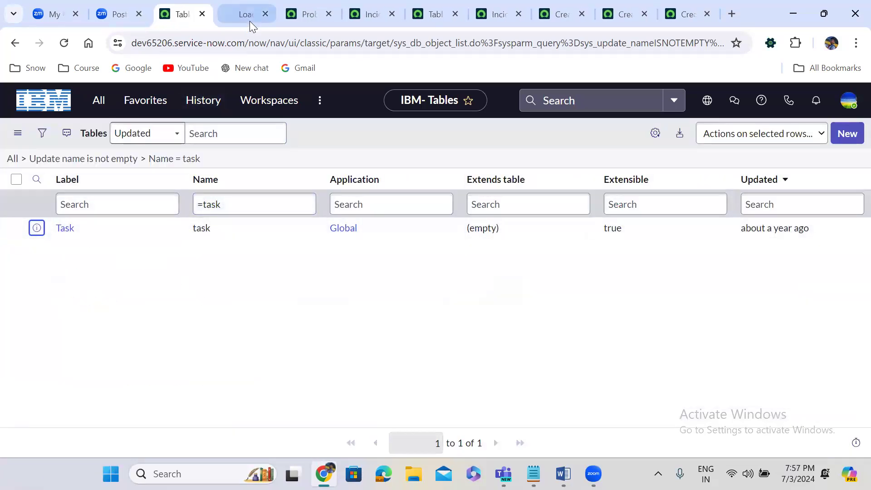
pyautogui.click(249, 21)
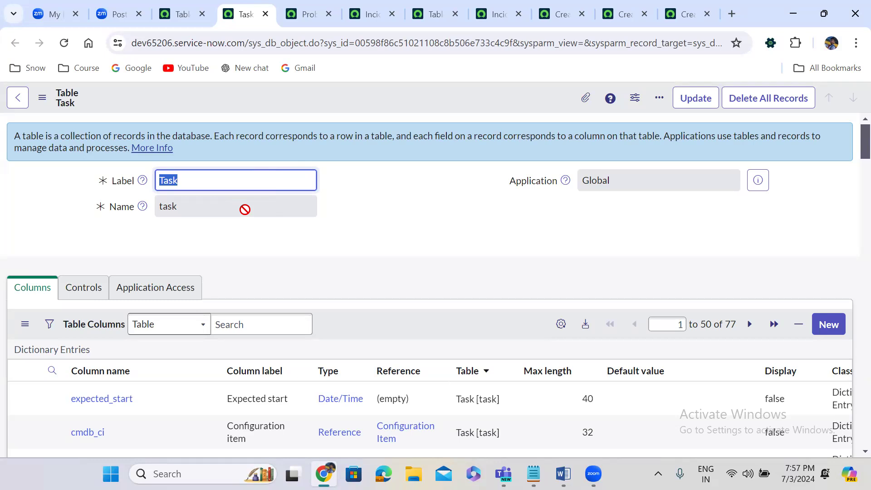
# Step: Return to the table list and filter it by Extends table equal to task instead of by name
pyautogui.click(202, 23)
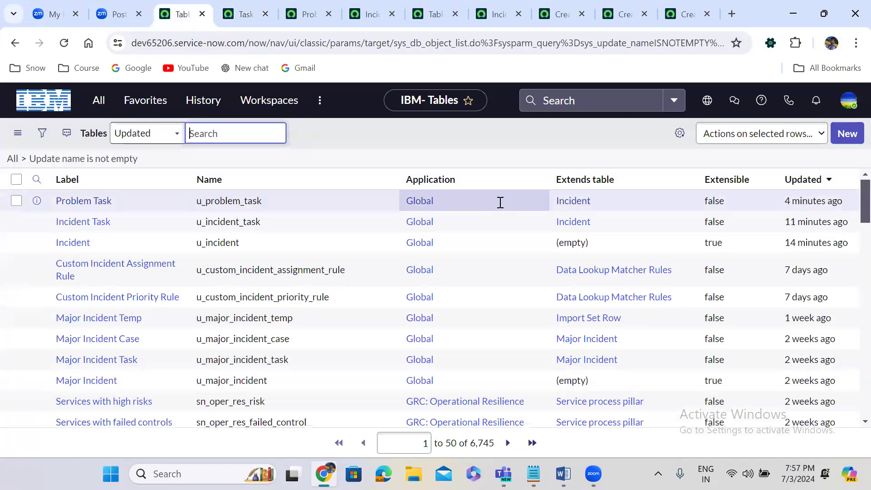
pyautogui.click(536, 207)
pyautogui.write('=task')
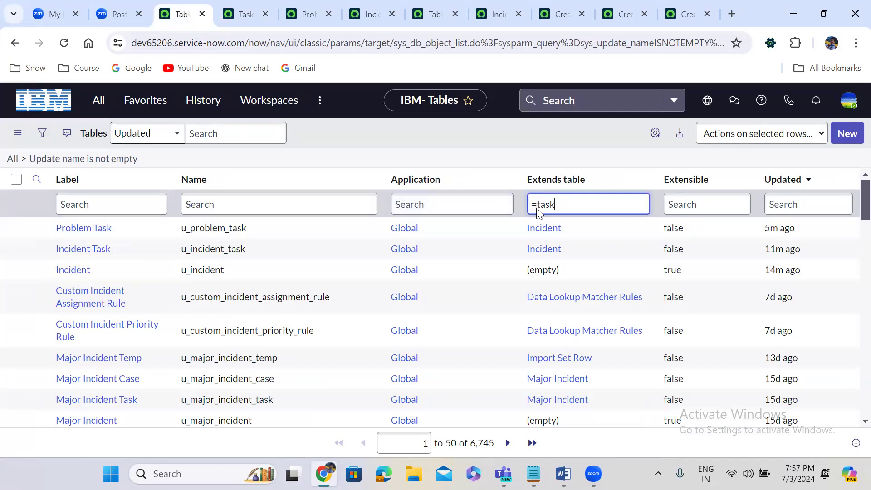
pyautogui.press('Return')
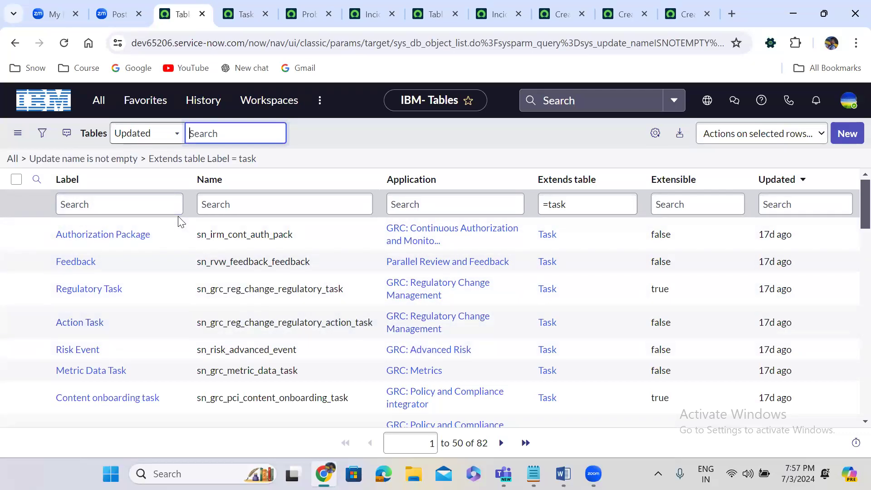
# Step: Narrow the Task child tables to the exact name incident, open that record in a new browser tab and compare it with the Task record
pyautogui.click(232, 207)
pyautogui.write('=')
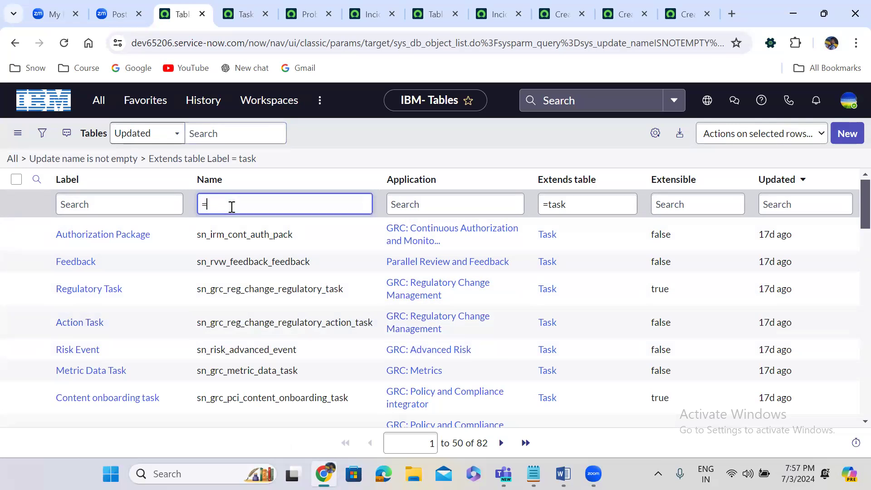
pyautogui.write('incident')
pyautogui.press('Return')
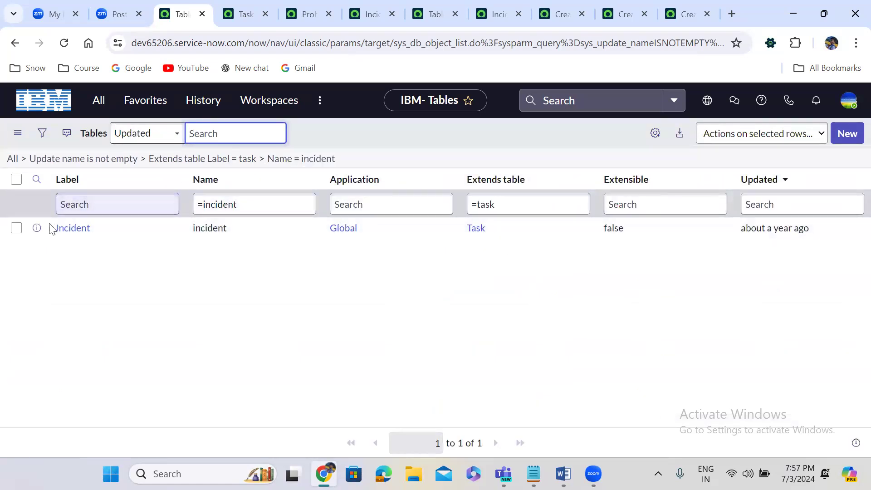
pyautogui.rightClick(36, 229)
pyautogui.click(72, 253)
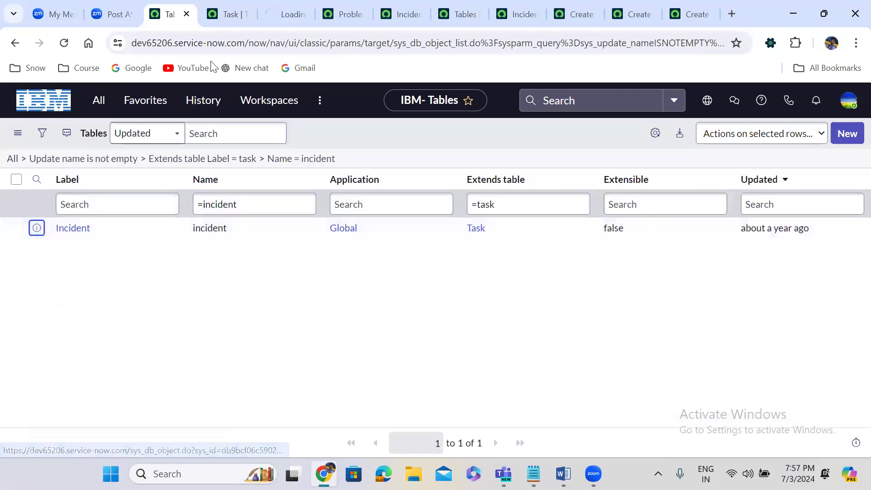
pyautogui.click(262, 19)
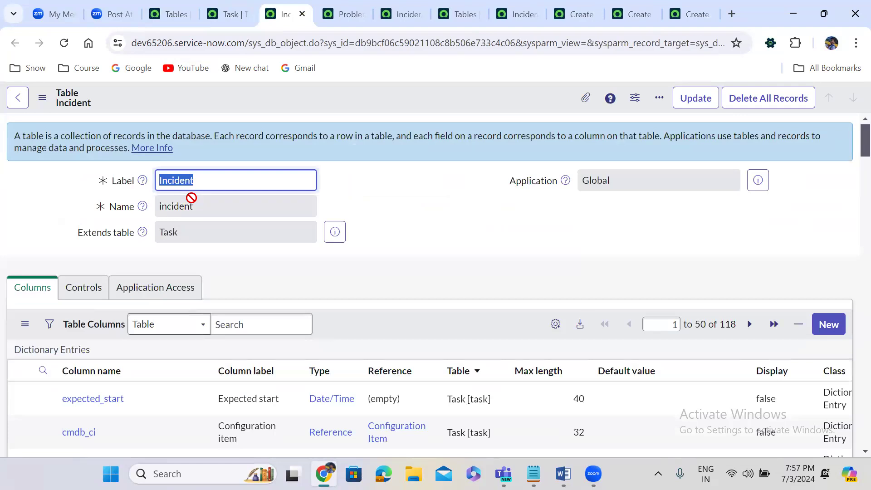
pyautogui.click(222, 19)
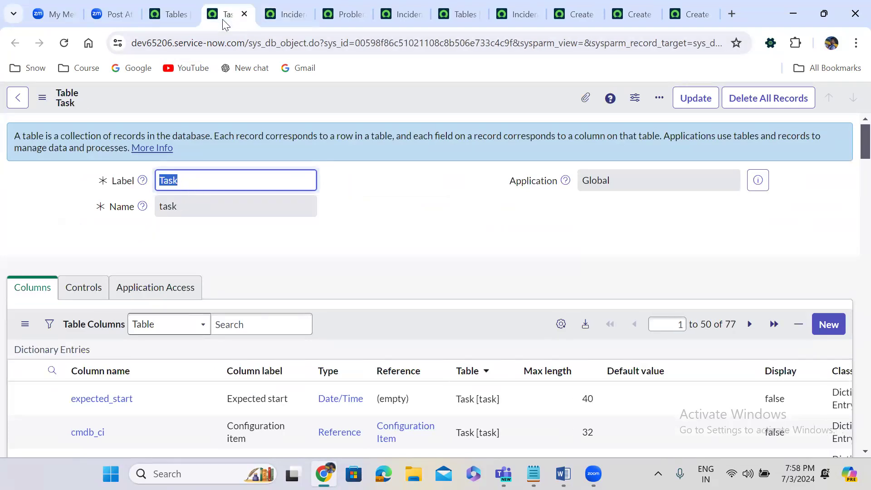
# Step: Change the name condition in the table list to problem and open the Problem table record in a new browser tab
pyautogui.click(175, 14)
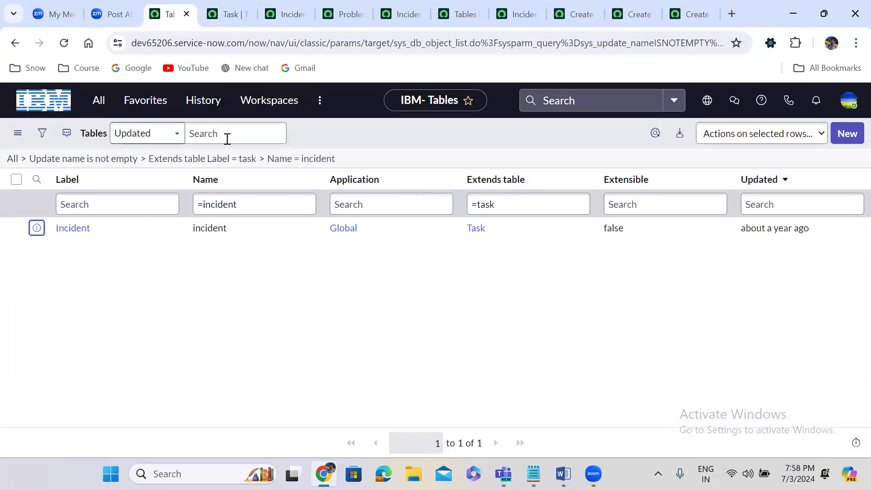
pyautogui.doubleClick(218, 206)
pyautogui.write('problem')
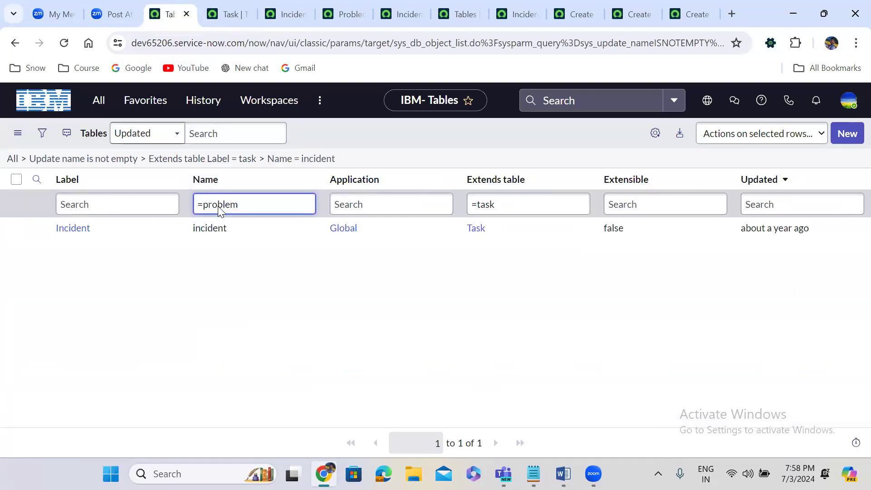
pyautogui.press('Return')
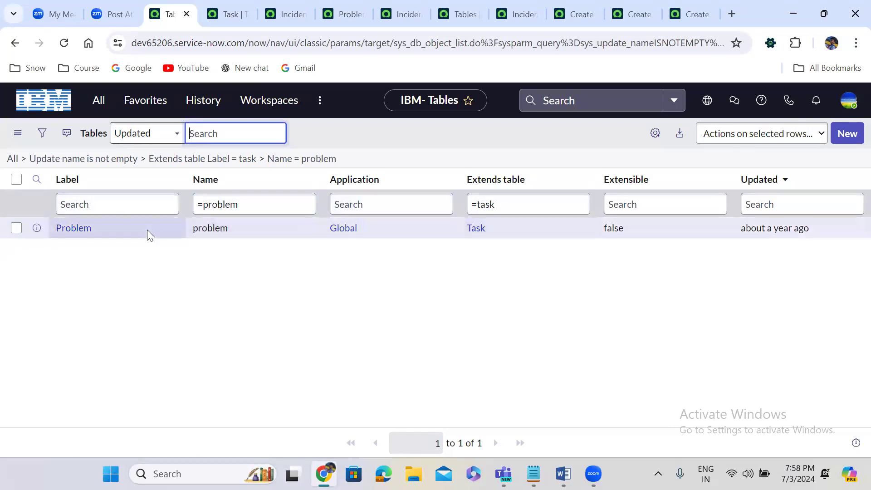
pyautogui.rightClick(36, 229)
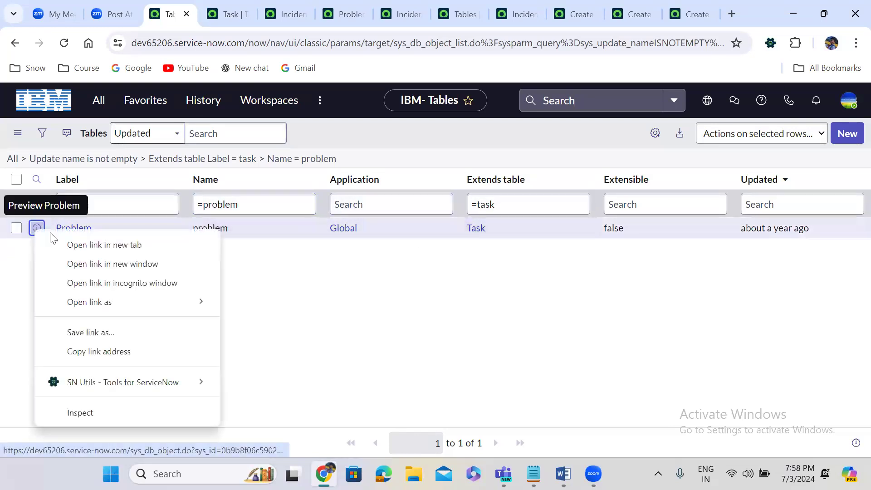
pyautogui.click(71, 243)
pyautogui.hotkey('ctrl', '6')
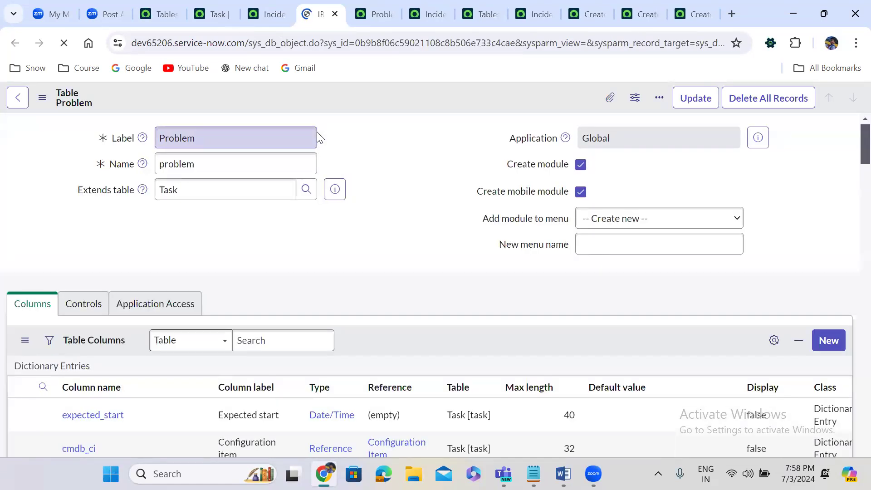
# Step: Check the Problem record's Extends table field and compare it with the Incident table record
pyautogui.click(177, 231)
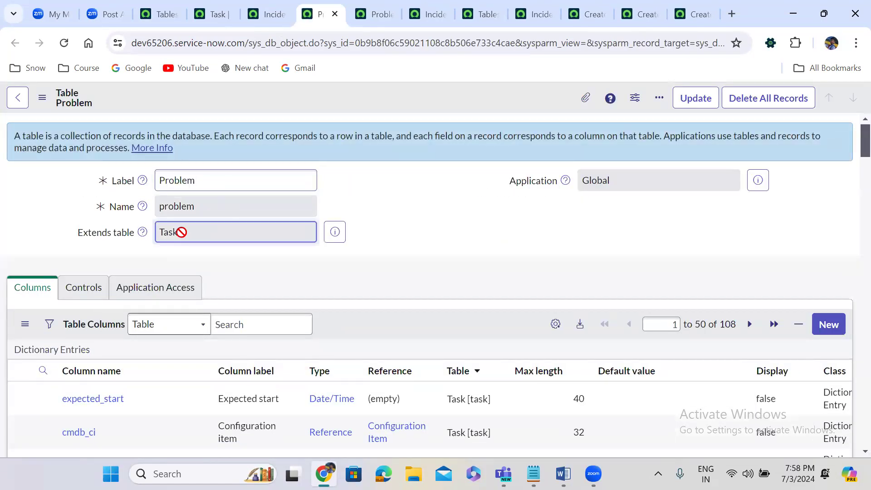
pyautogui.doubleClick(177, 231)
pyautogui.click(385, 149)
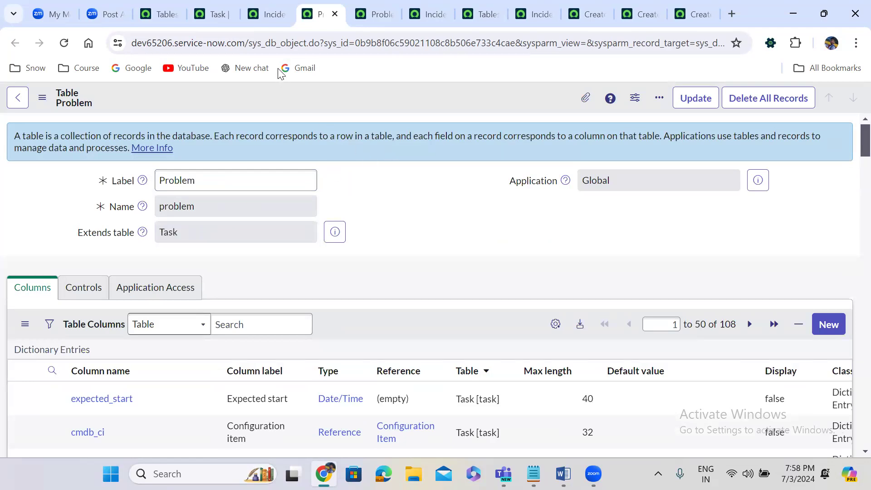
pyautogui.click(267, 20)
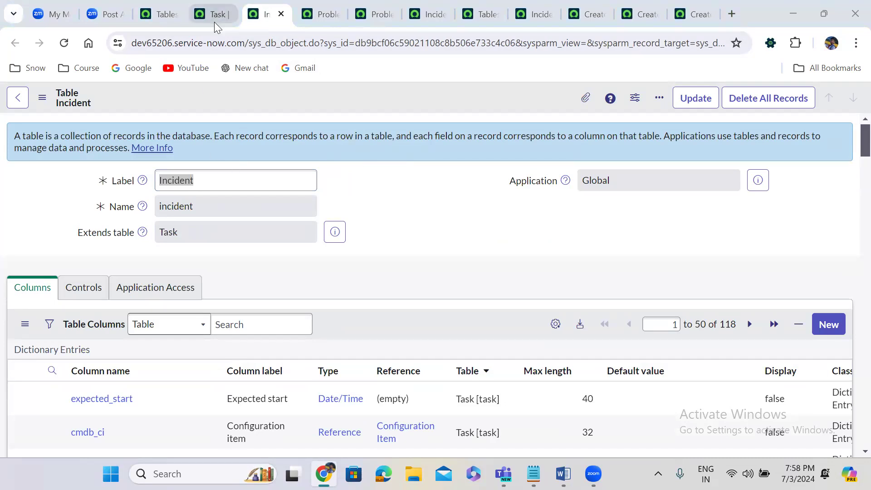
# Step: Change the table list's name condition to change_request and open the Change Request table record in a new browser tab
pyautogui.click(161, 17)
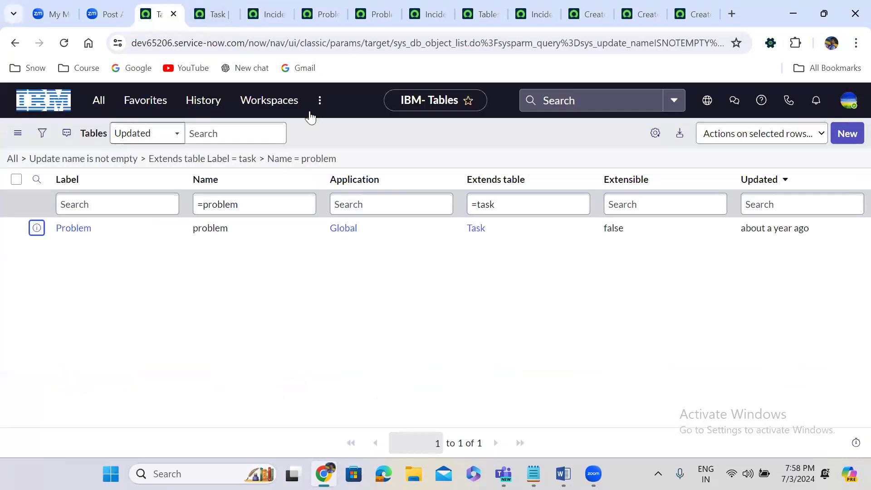
pyautogui.doubleClick(227, 201)
pyautogui.write('change')
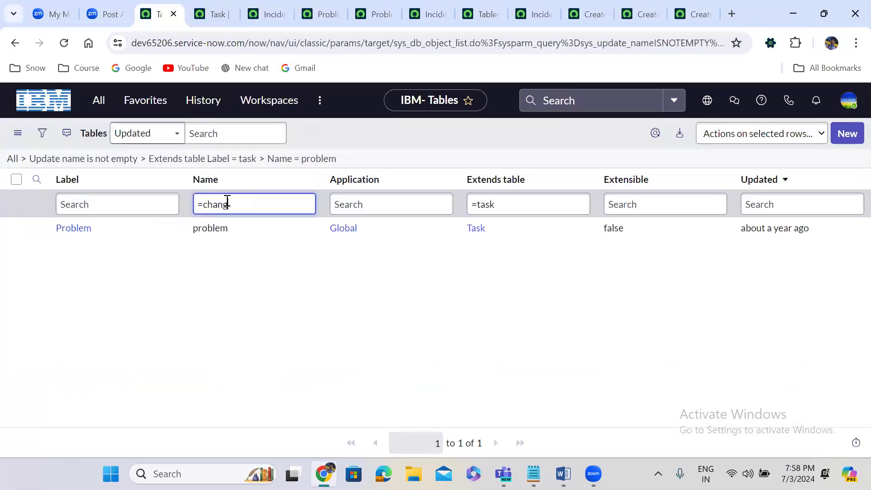
pyautogui.write('_request')
pyautogui.press('Return')
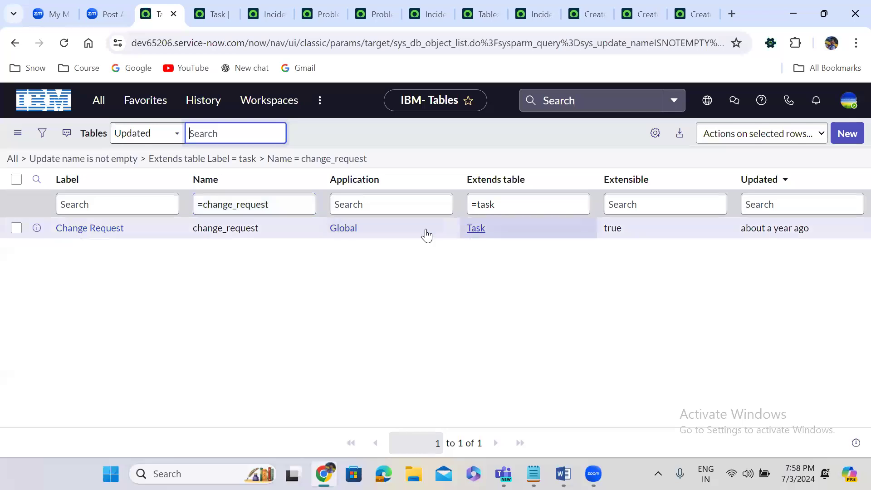
pyautogui.rightClick(36, 228)
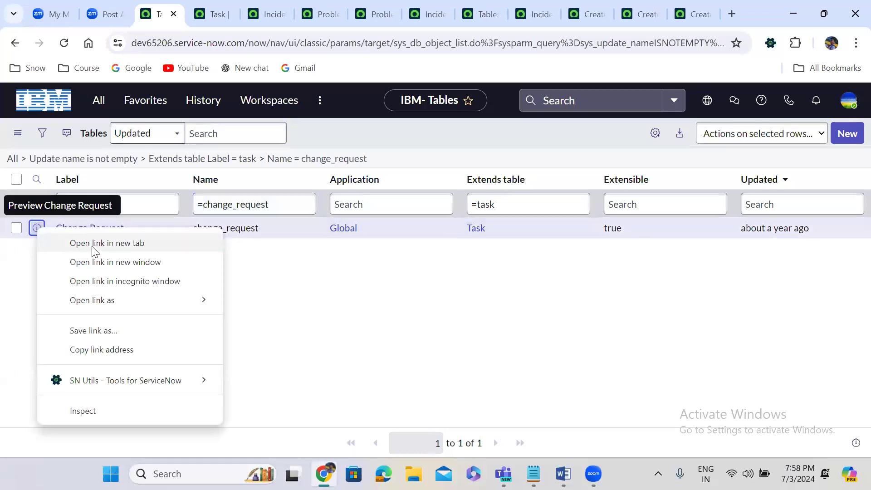
pyautogui.click(82, 244)
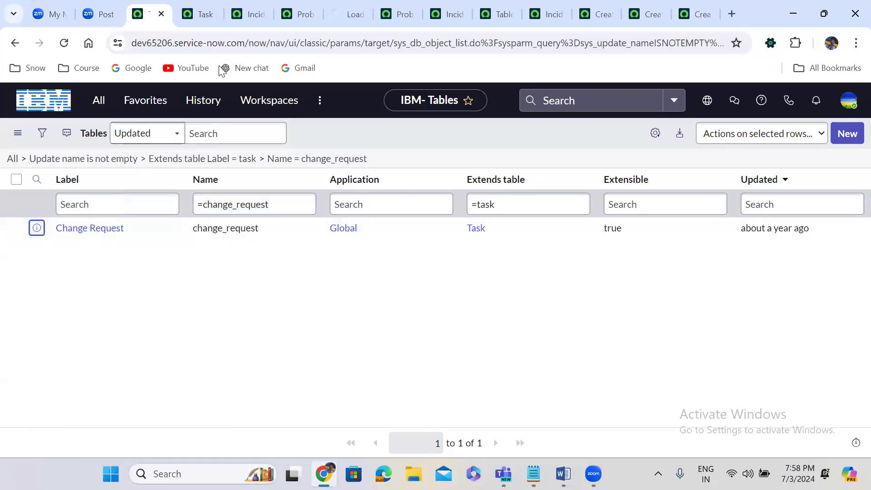
pyautogui.click(341, 8)
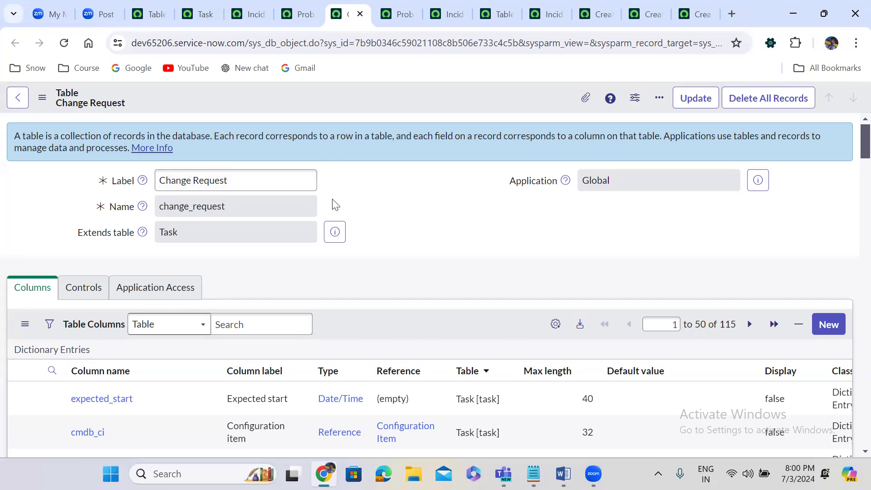
# Step: Check the Change Request record's Extends table field against the Task record, and return to the table list
pyautogui.doubleClick(173, 234)
pyautogui.click(200, 11)
pyautogui.click(159, 9)
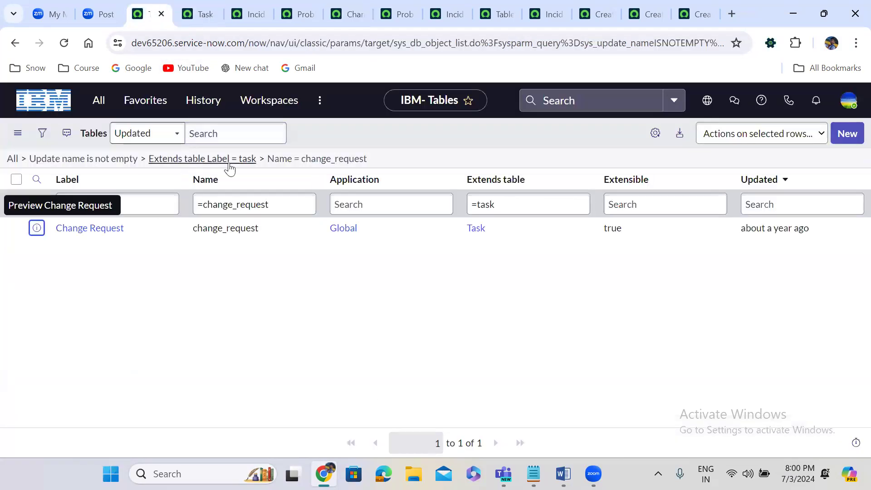
# Step: Change the table list's name condition to incident_task and open the Incident Task table record in a new browser tab
pyautogui.doubleClick(227, 199)
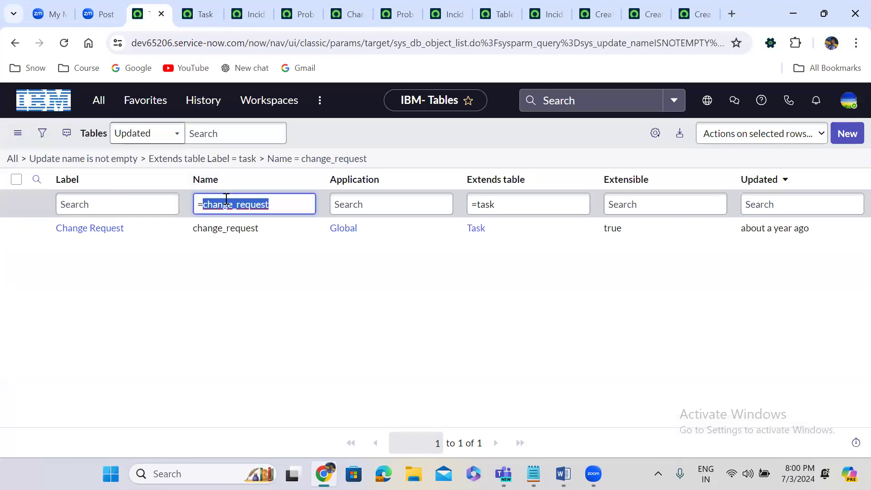
pyautogui.write('inci')
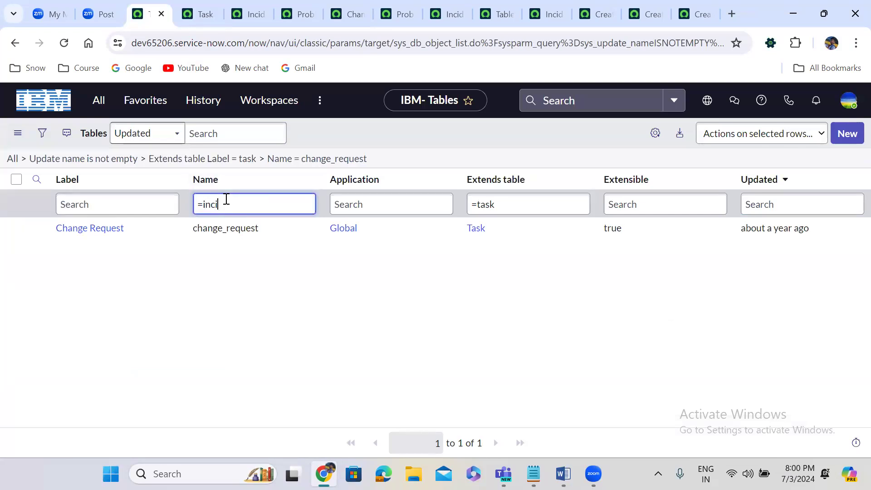
pyautogui.write('dent_task')
pyautogui.press('Return')
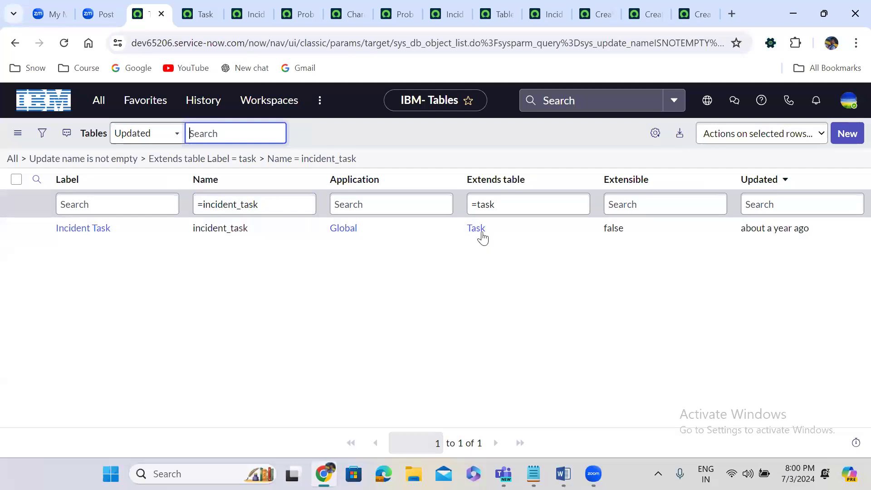
pyautogui.rightClick(39, 231)
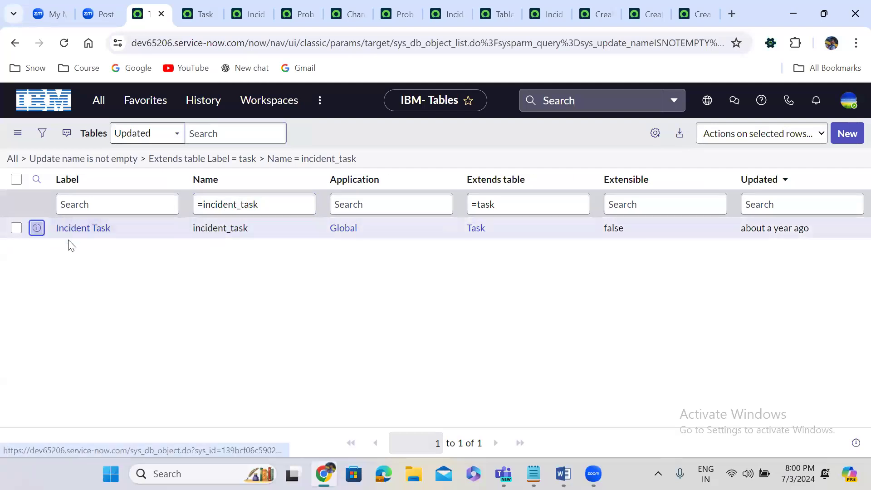
pyautogui.click(75, 241)
pyautogui.click(373, 3)
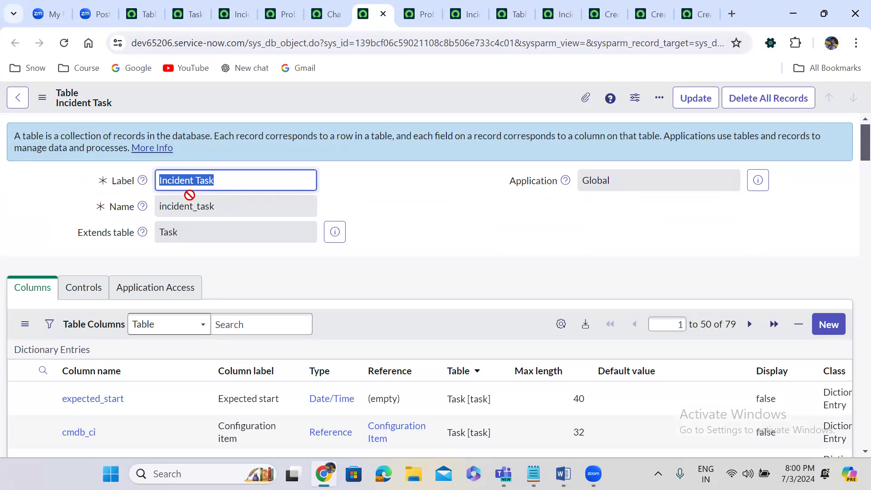
# Step: Return to the table list and change its name condition to problem_task
pyautogui.click(144, 10)
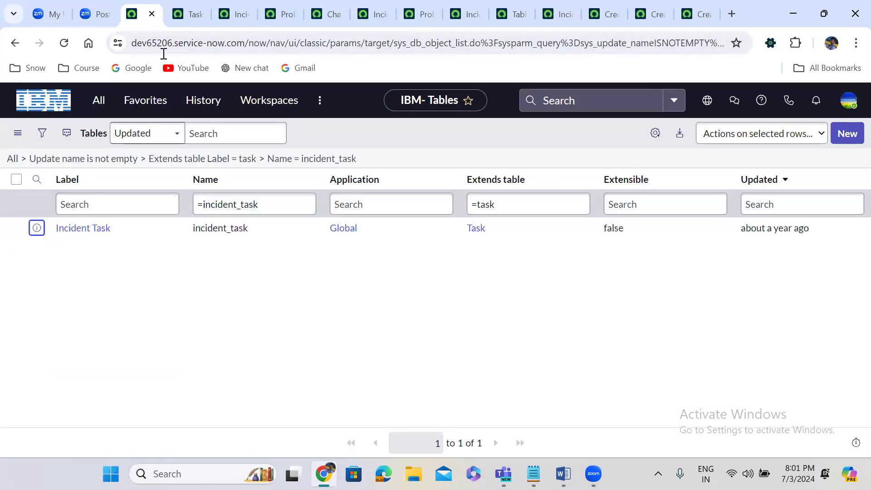
pyautogui.doubleClick(237, 205)
pyautogui.write('p')
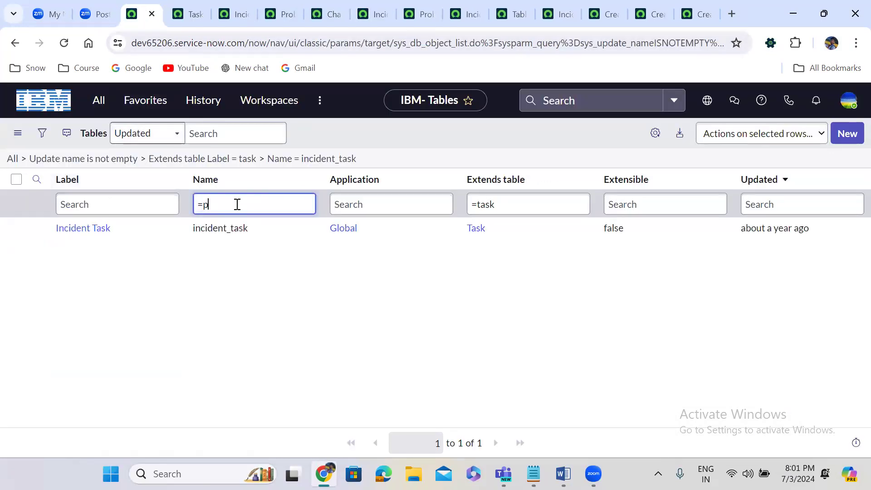
pyautogui.write('roblem_tasl')
pyautogui.press('Return')
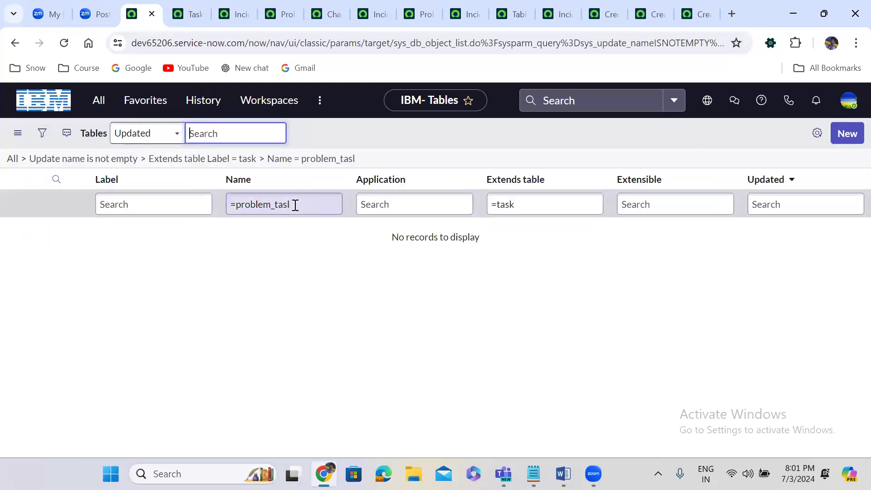
pyautogui.doubleClick(296, 205)
pyautogui.click(295, 205)
pyautogui.press('BackSpace')
pyautogui.write('k')
pyautogui.press('Return')
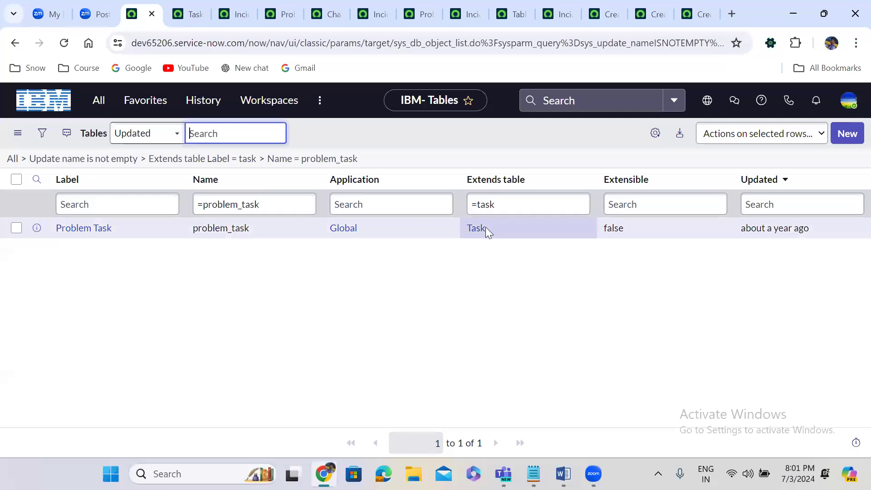
# Step: Open the Problem Task table record in a new browser tab and check its Extends table field
pyautogui.rightClick(38, 226)
pyautogui.click(63, 243)
pyautogui.click(386, 7)
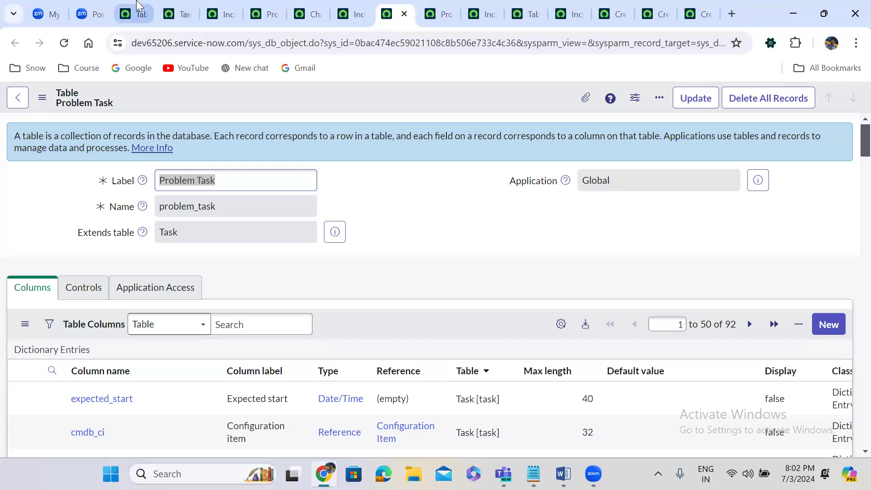
# Step: Return to the table list and remove its Extends table and Name conditions, keeping only the Update name condition
pyautogui.click(138, 12)
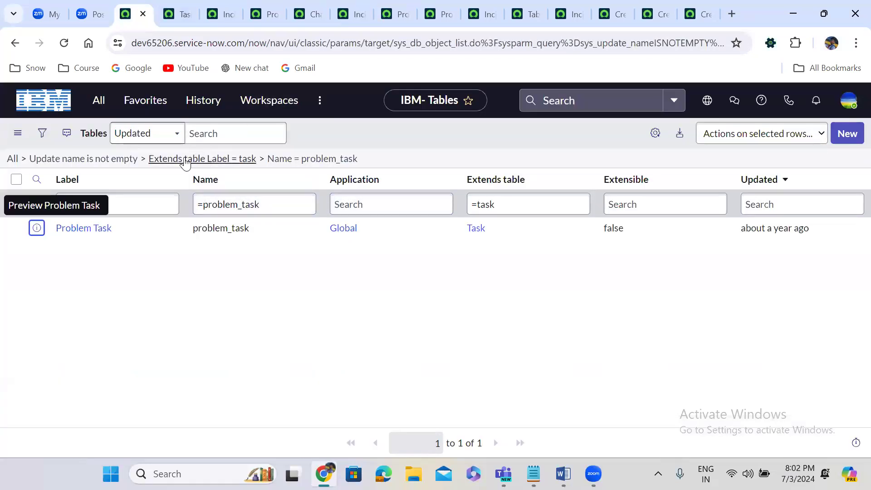
pyautogui.click(135, 160)
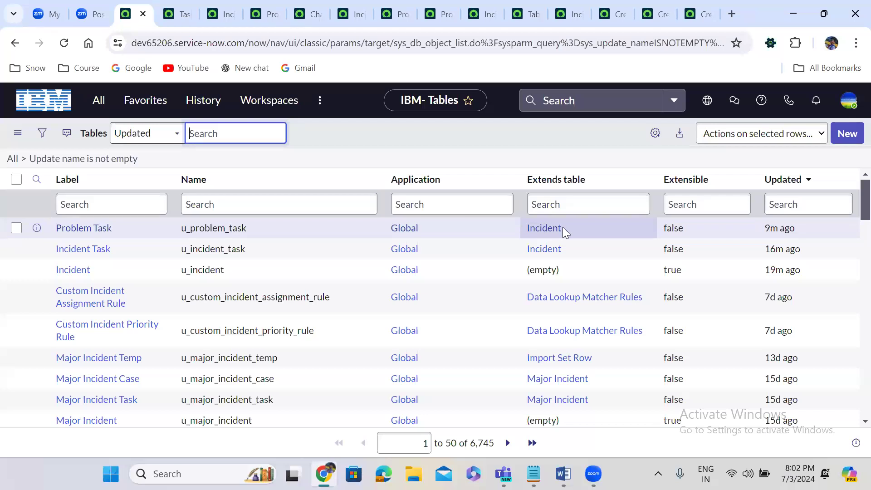
# Step: Compare the custom Incident new-record form with the custom Incident Task new-record form
pyautogui.click(616, 10)
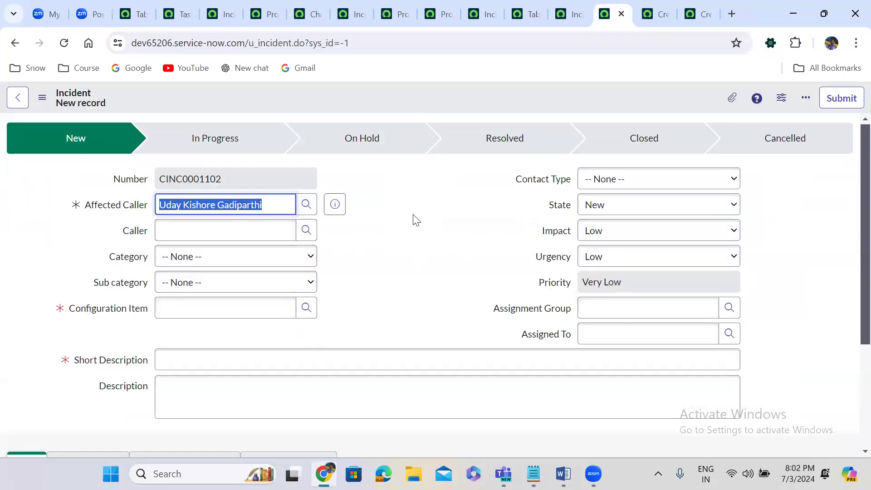
pyautogui.click(393, 269)
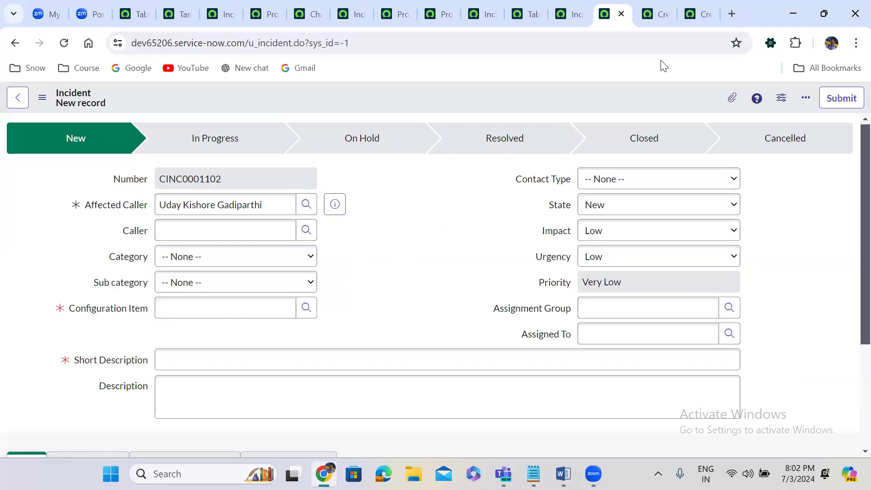
pyautogui.click(657, 15)
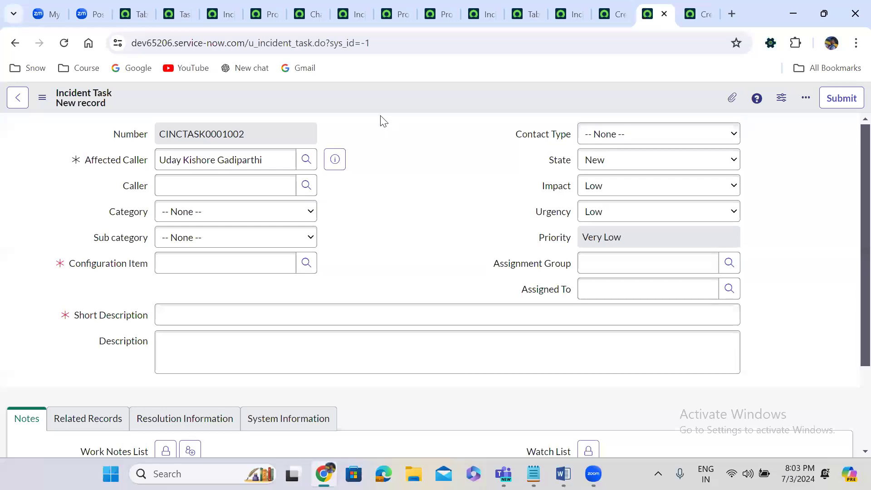
# Step: Open the custom Incident Task form in Form Design, dismiss the Form Builder suggestion and check the form's available views
pyautogui.rightClick(374, 104)
pyautogui.moveTo(421, 134)
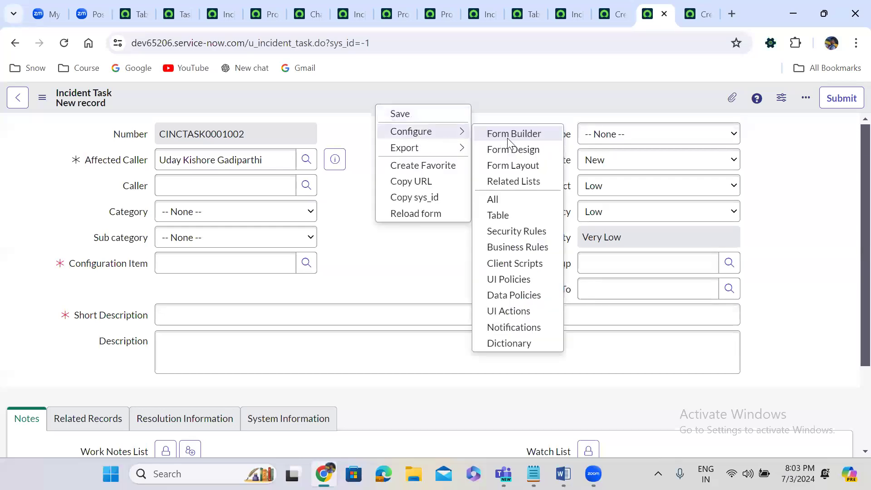
pyautogui.click(515, 151)
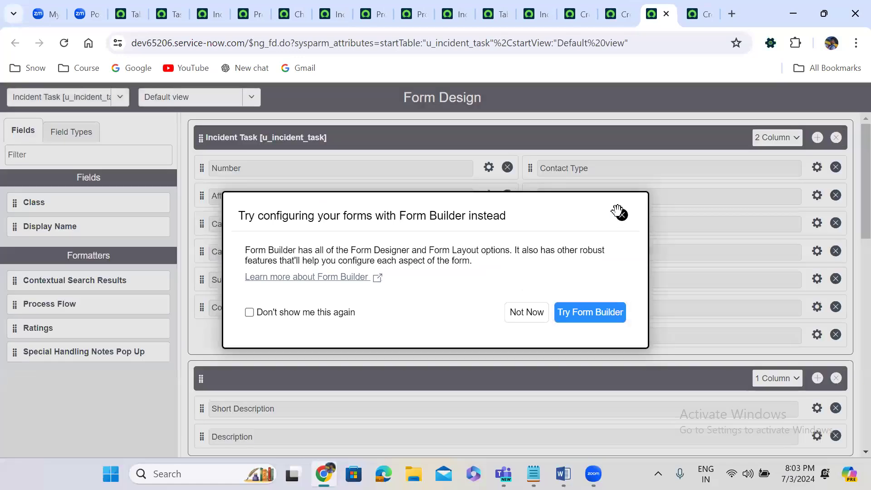
pyautogui.click(621, 215)
pyautogui.click(218, 97)
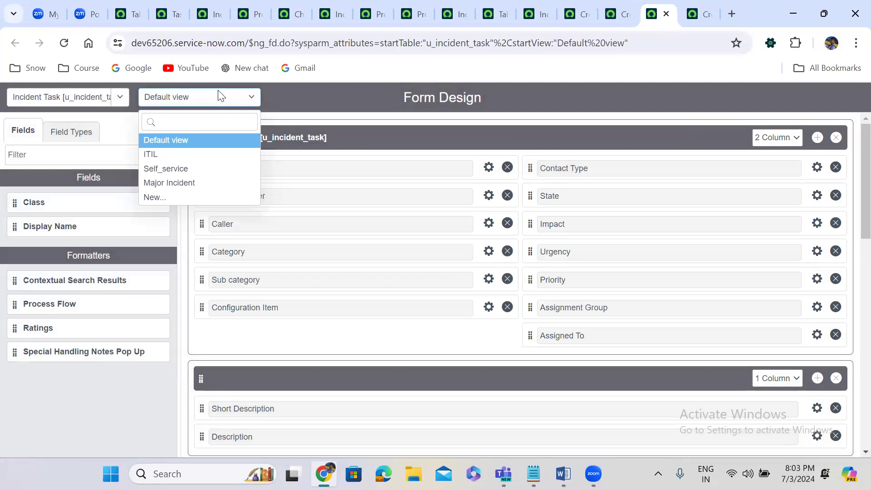
pyautogui.click(320, 108)
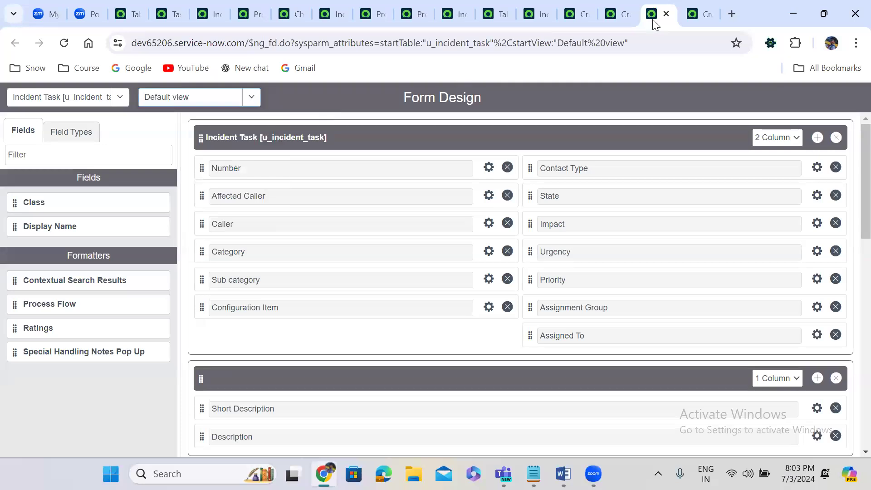
# Step: Check the custom Problem Task form's available views in Form Design, and close both Form Design browser tabs
pyautogui.click(697, 2)
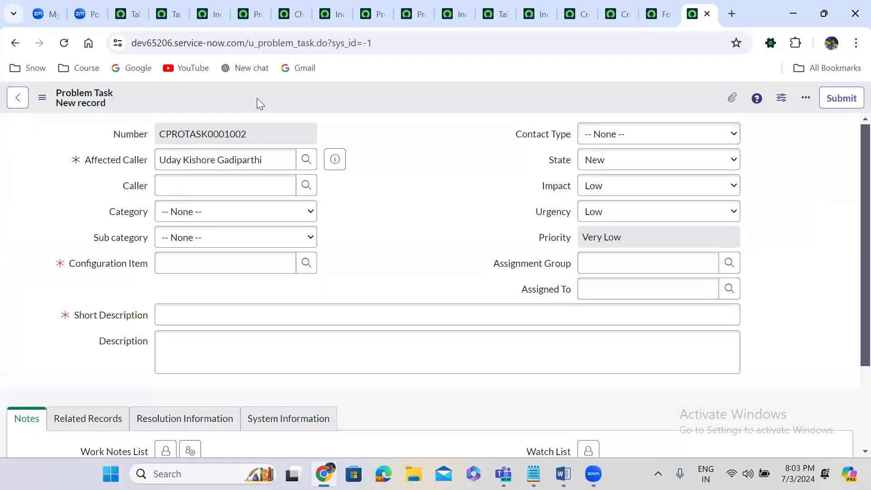
pyautogui.rightClick(266, 97)
pyautogui.moveTo(319, 124)
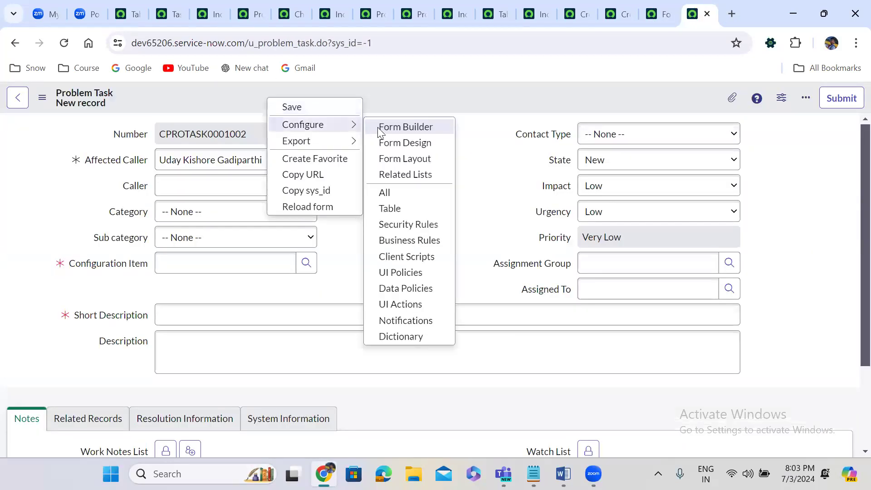
pyautogui.click(396, 144)
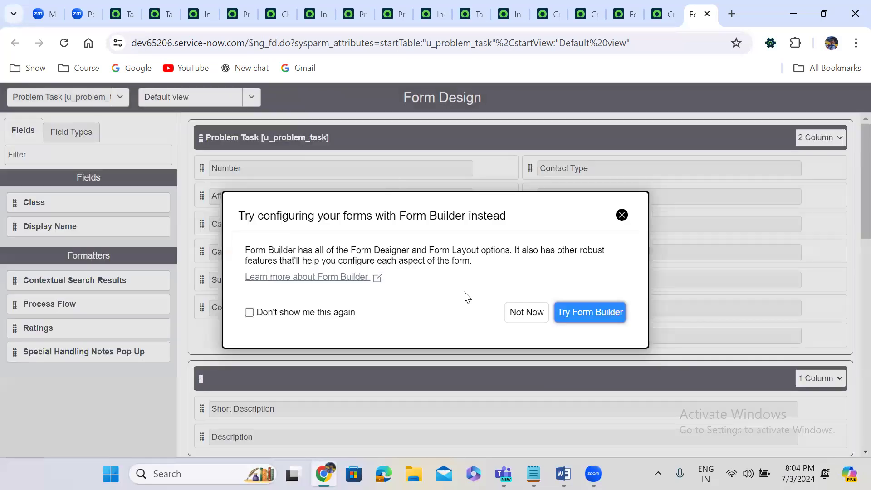
pyautogui.click(523, 313)
pyautogui.click(186, 98)
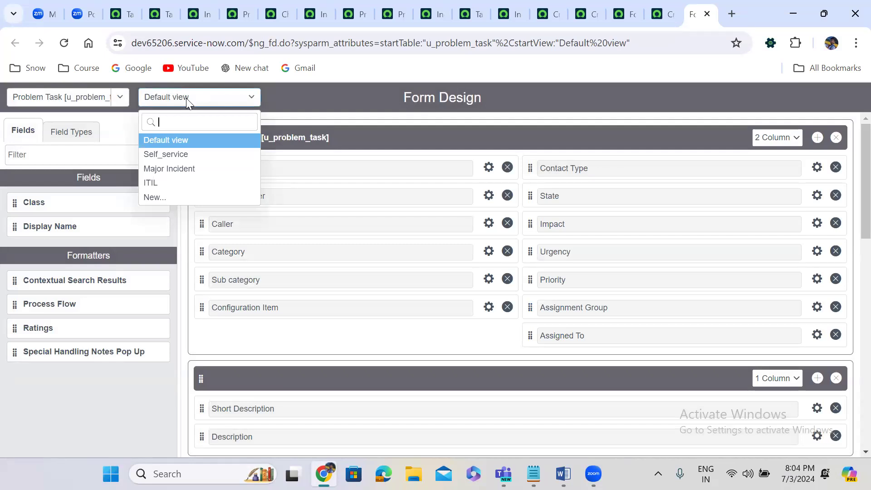
pyautogui.click(310, 105)
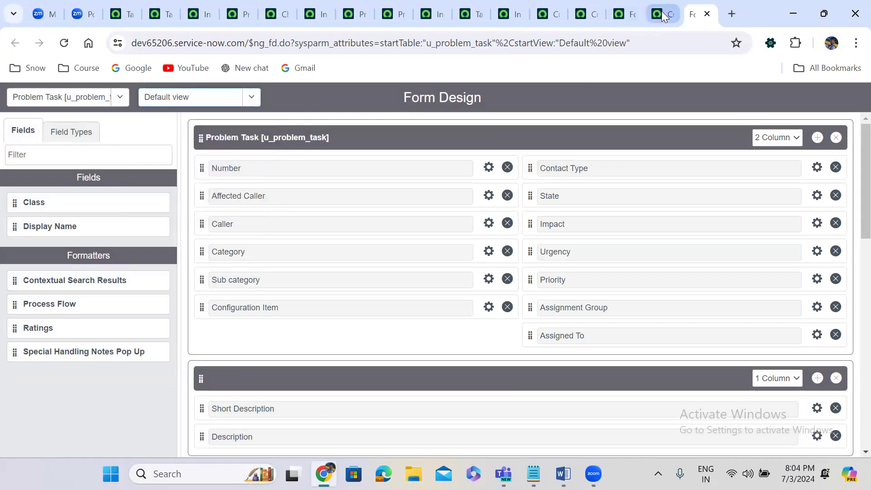
pyautogui.click(707, 14)
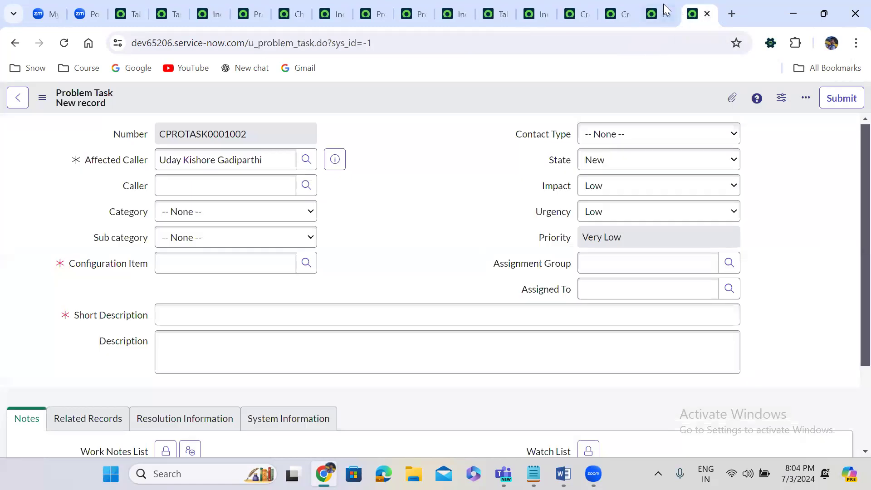
pyautogui.click(663, 4)
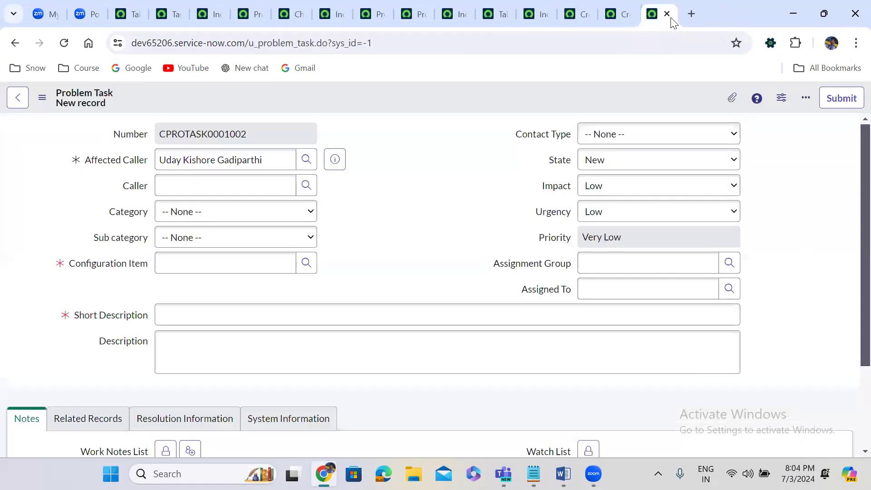
# Step: Compare the Configuration Item field on the custom Incident and Incident Task new-record forms
pyautogui.click(582, 9)
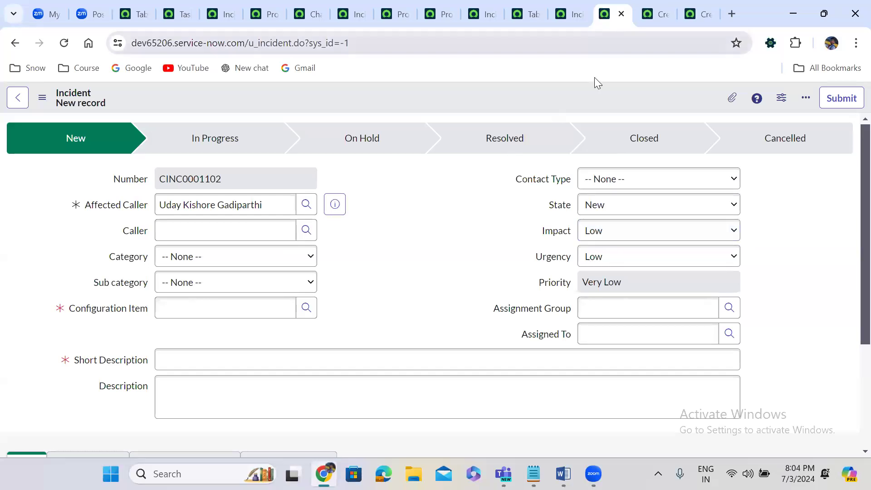
pyautogui.click(655, 14)
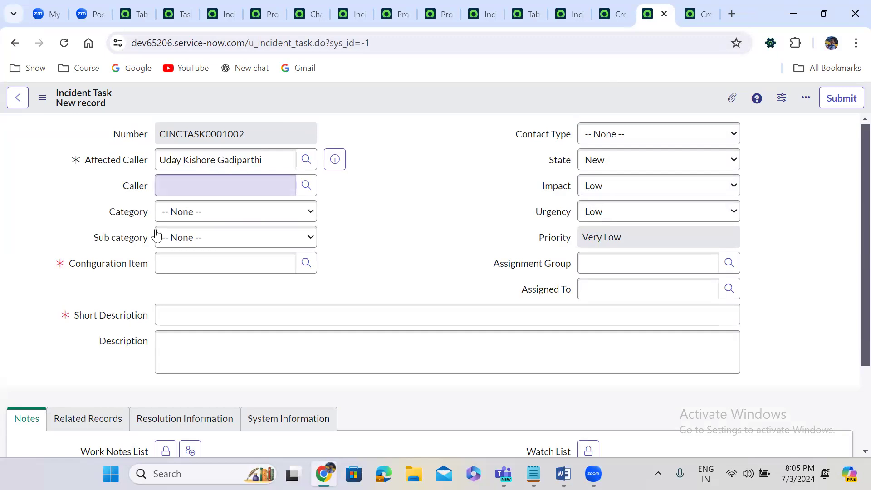
pyautogui.click(608, 13)
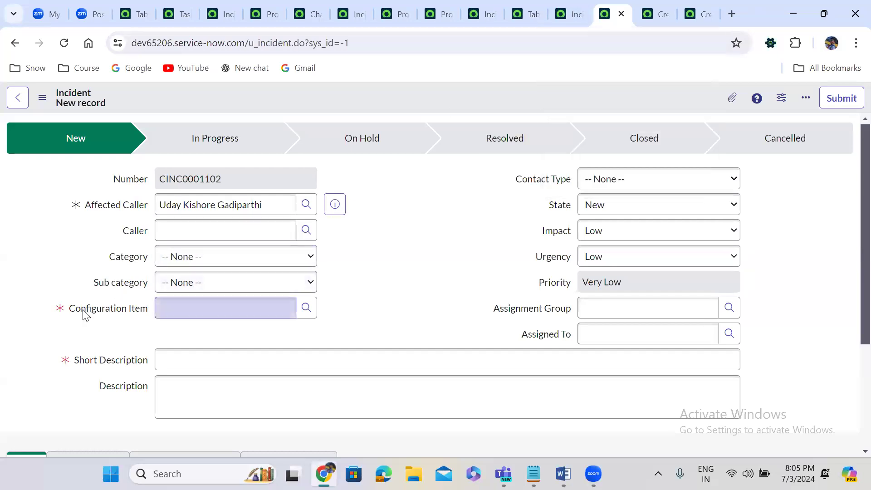
# Step: Look through the Table Columns list of the custom Incident (u_incident) table record for the u_configuration_item column
pyautogui.click(563, 9)
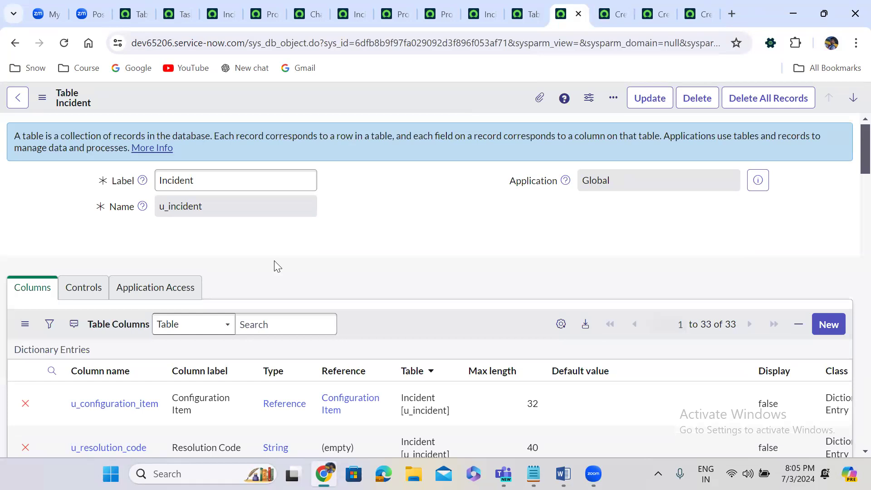
pyautogui.scroll(-10, 274, 262)
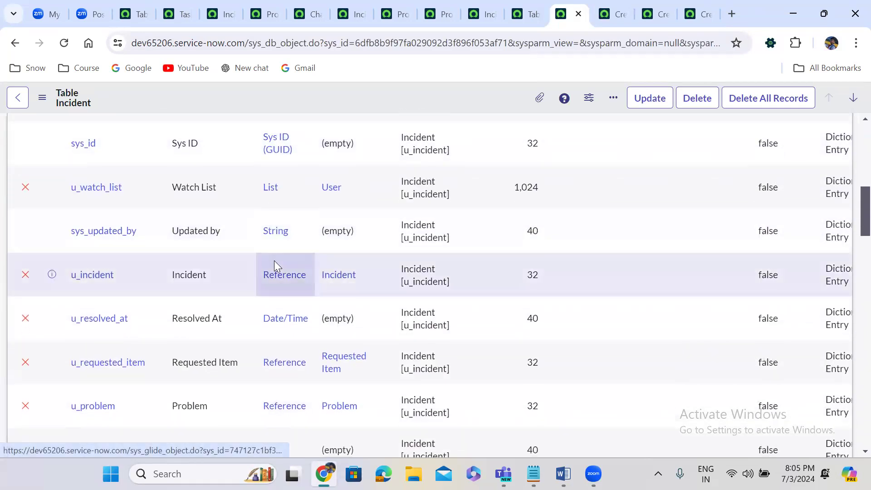
pyautogui.scroll(-10, 275, 263)
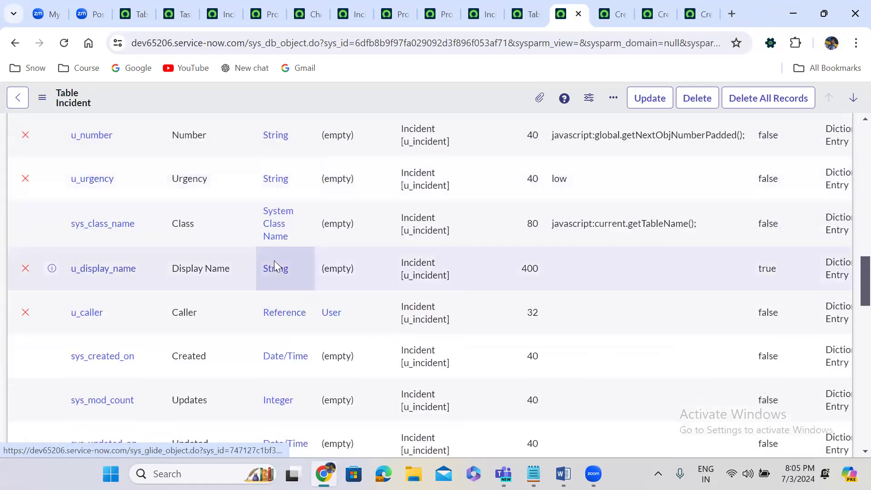
pyautogui.scroll(-6, 274, 263)
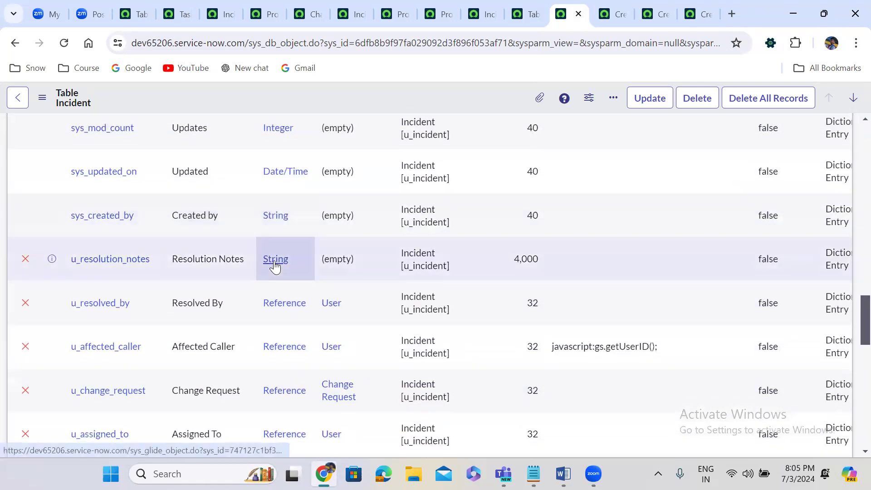
pyautogui.scroll(-3, 275, 265)
pyautogui.scroll(-3, 274, 261)
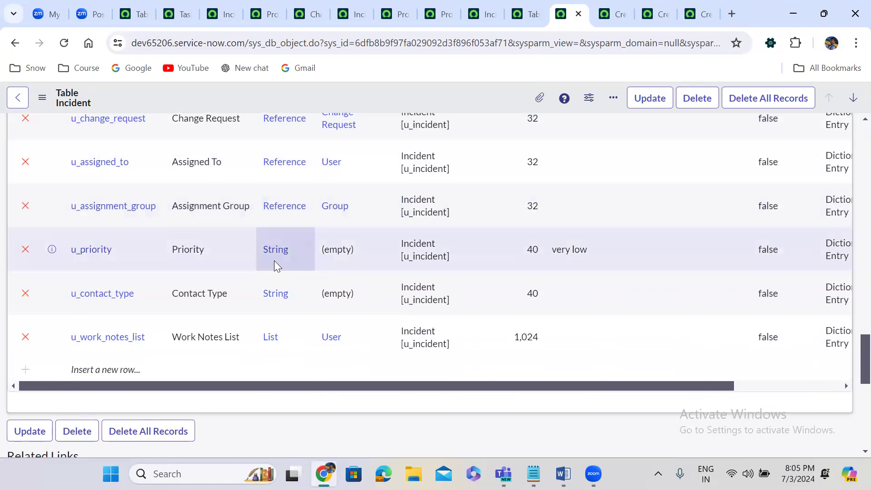
pyautogui.scroll(6, 274, 263)
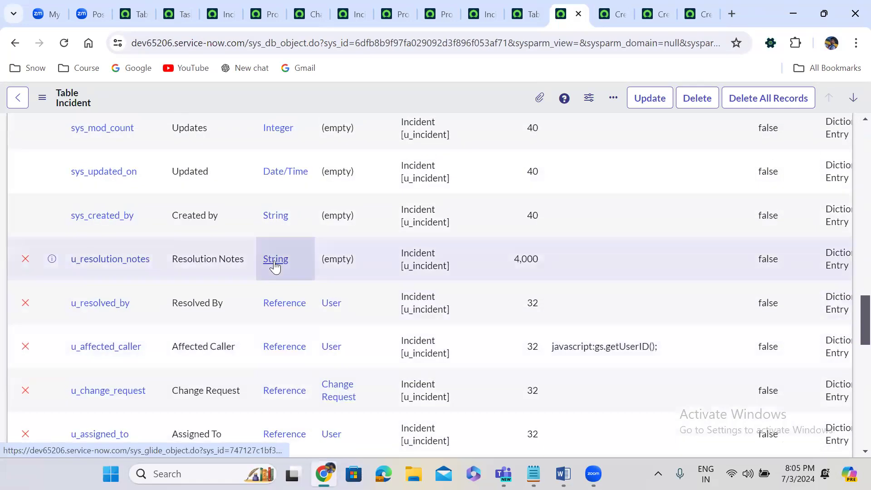
pyautogui.scroll(7, 275, 266)
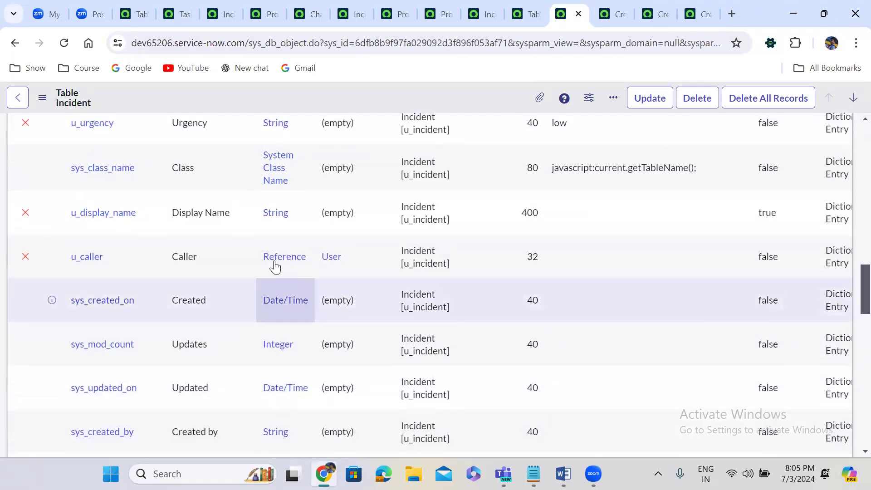
pyautogui.scroll(3, 275, 267)
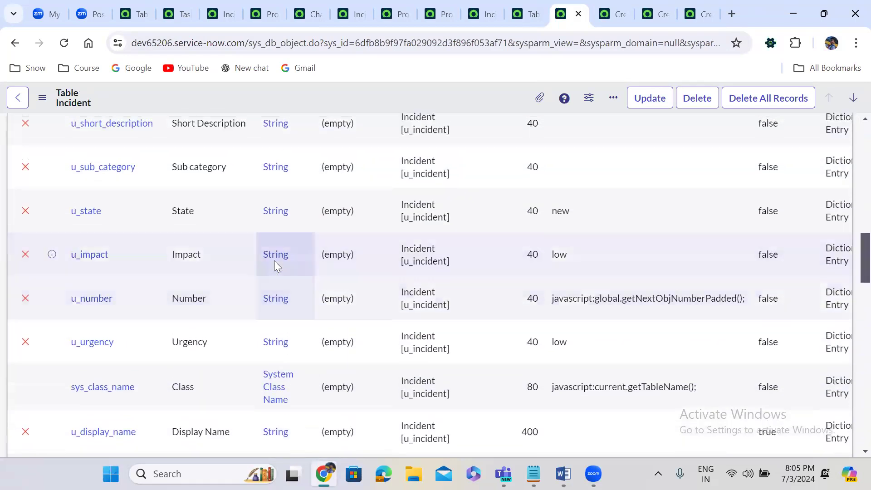
pyautogui.scroll(4, 275, 266)
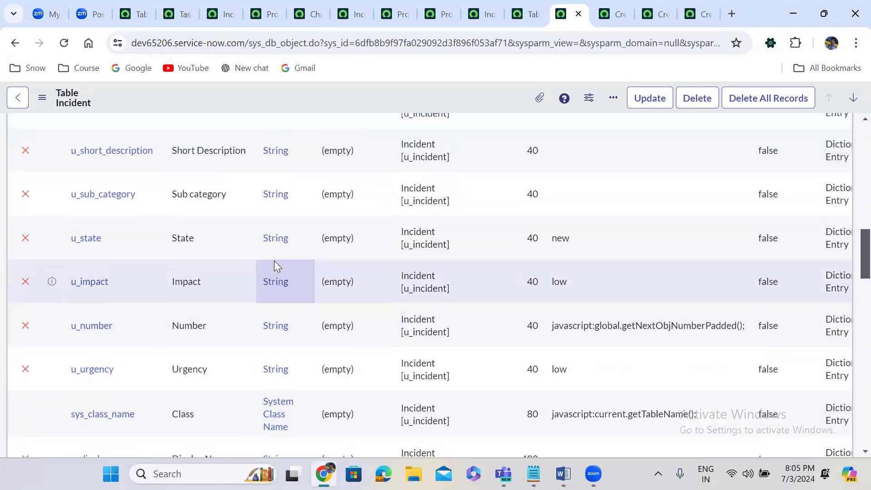
pyautogui.scroll(8, 275, 262)
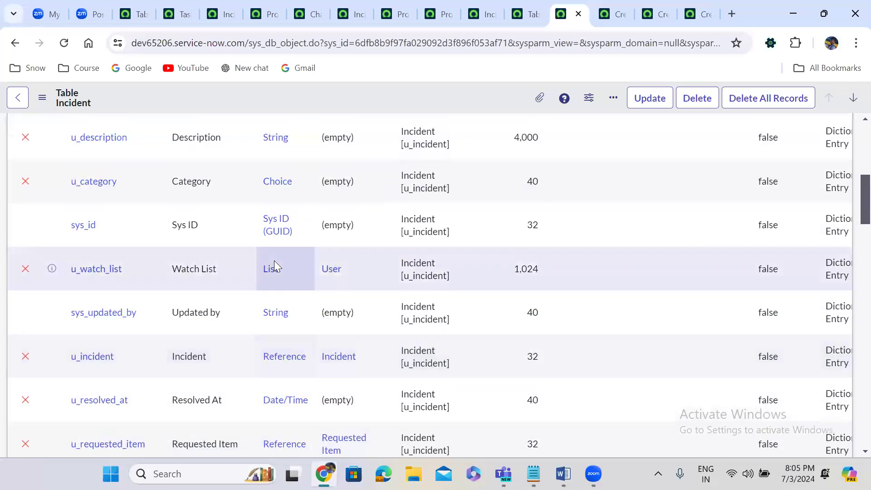
pyautogui.scroll(1, 275, 266)
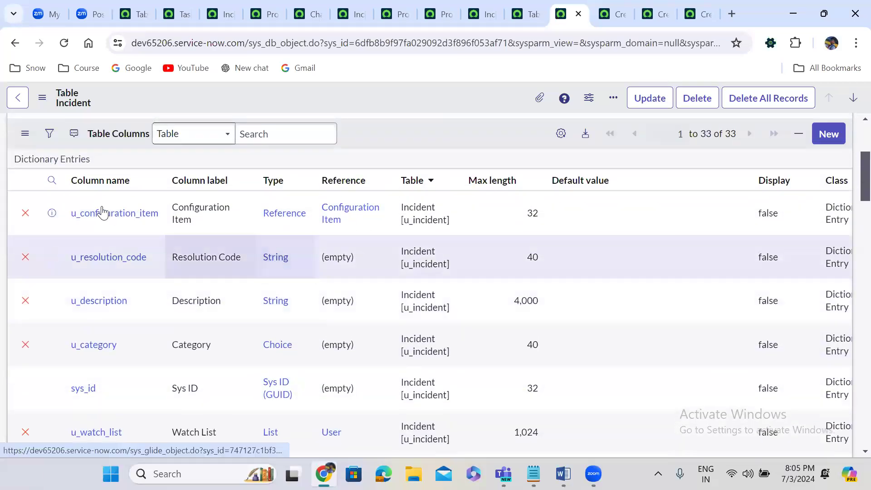
# Step: Open the u_configuration_item dictionary entry of the Incident [u_incident] table in a new tab, make the field non-mandatory and save it
pyautogui.rightClick(54, 220)
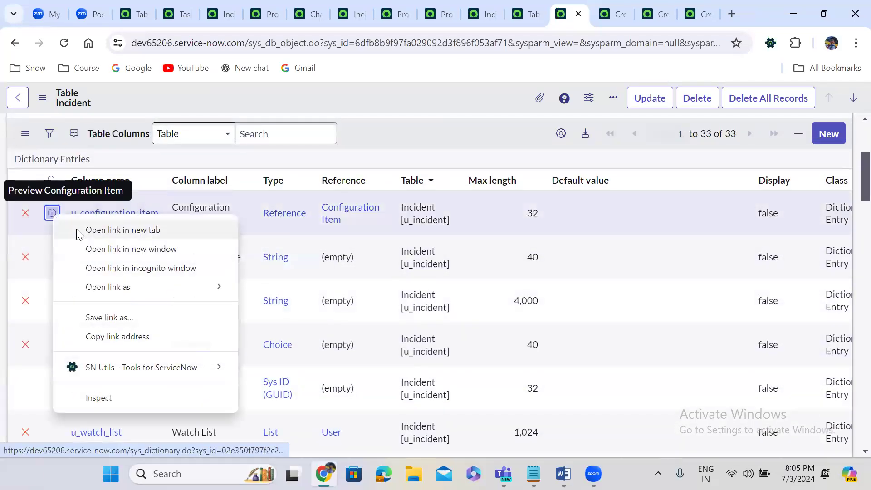
pyautogui.click(78, 230)
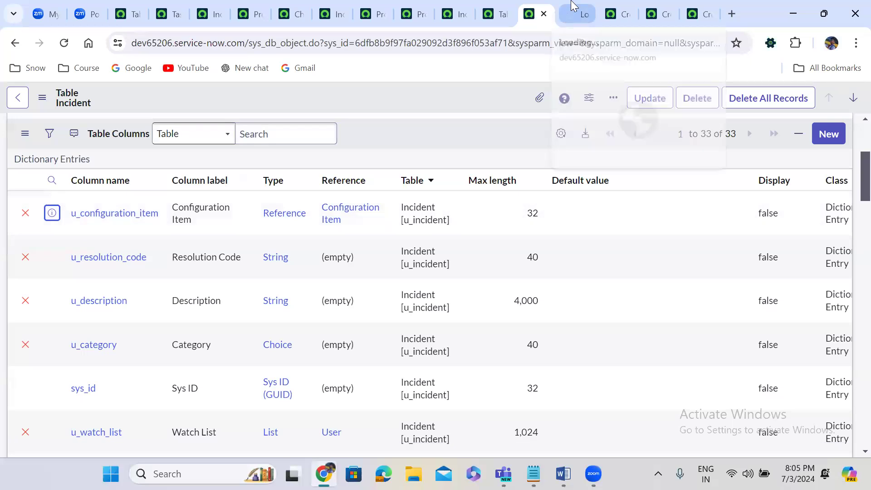
pyautogui.click(576, 13)
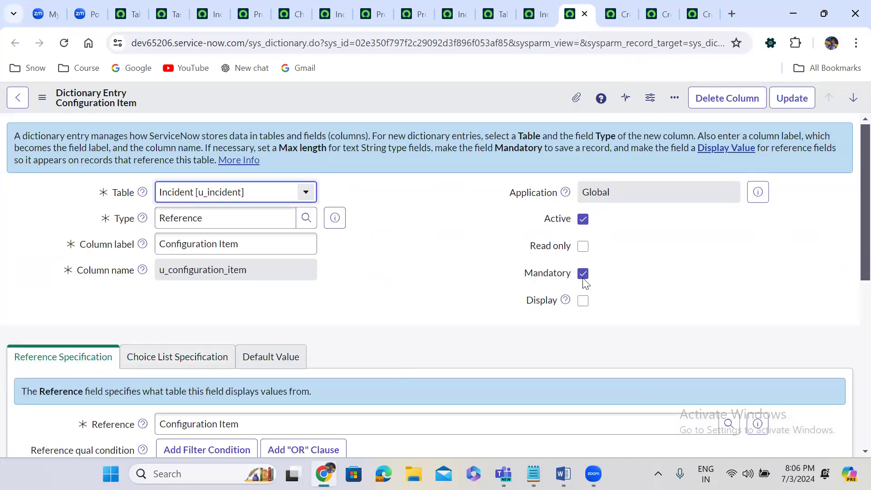
pyautogui.click(583, 274)
pyautogui.rightClick(403, 95)
pyautogui.click(423, 104)
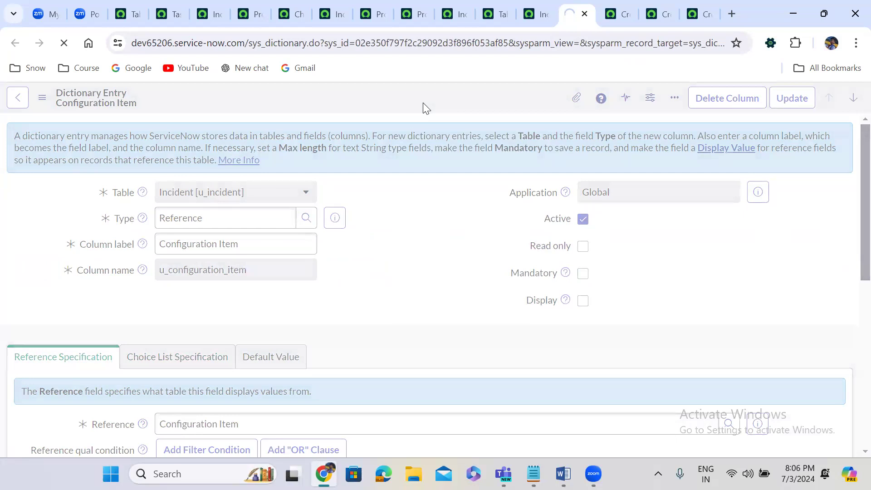
# Step: Reload the custom Incident and Incident Task new-record forms, and check the Configuration Item field there and on the Problem Task form
pyautogui.click(618, 2)
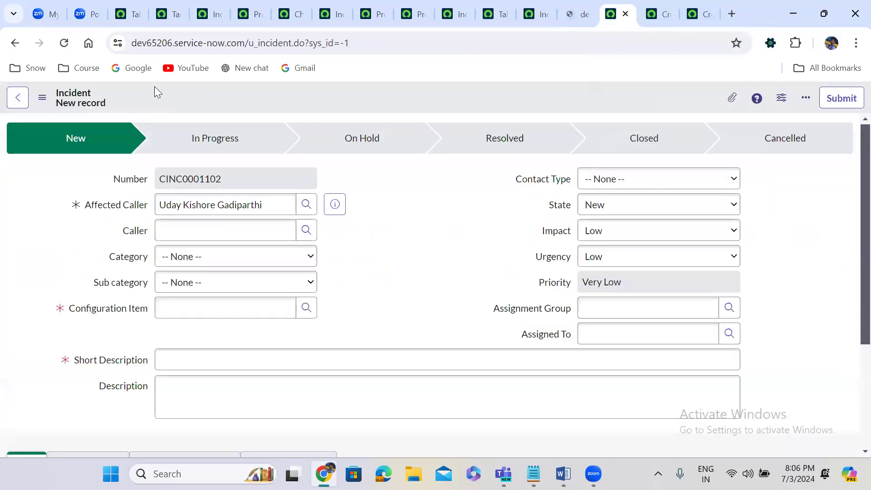
pyautogui.click(65, 45)
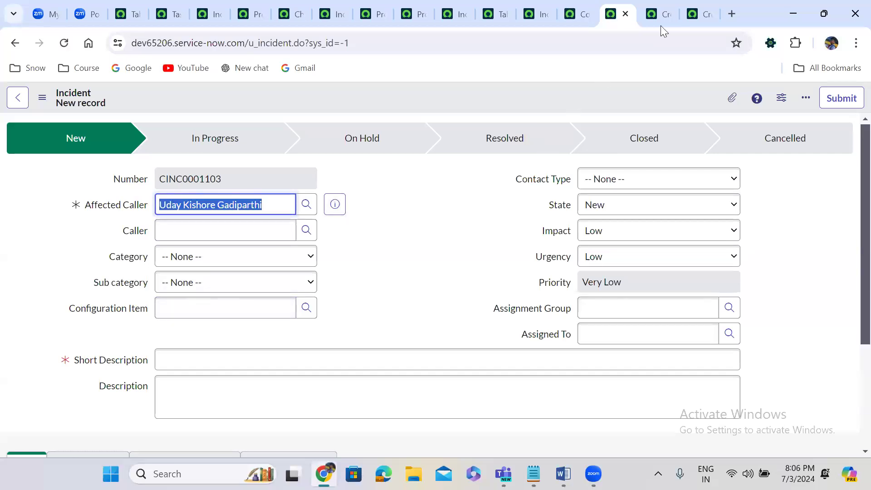
pyautogui.click(654, 6)
pyautogui.click(65, 46)
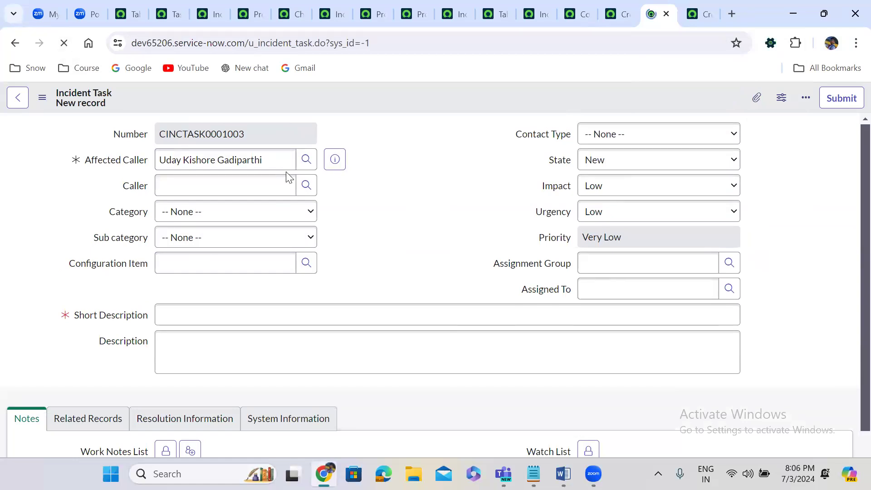
pyautogui.click(689, 9)
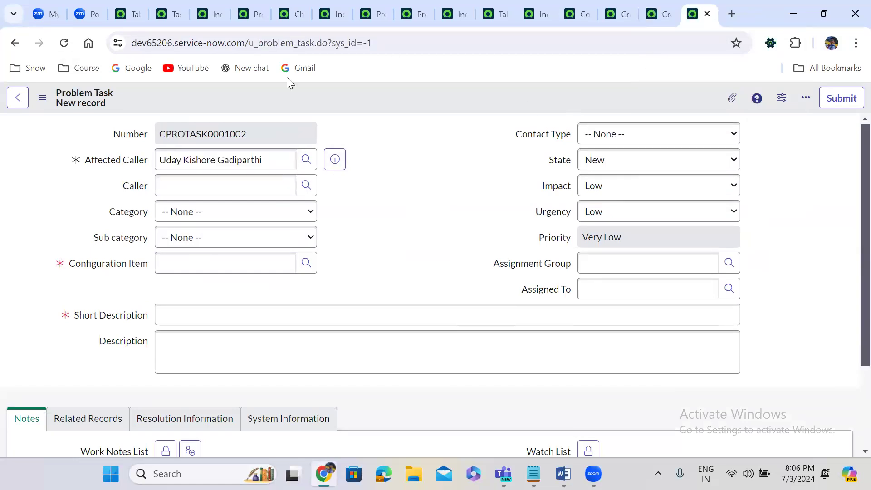
# Step: Reload the new Problem Task form, and start a new dictionary override for the Incident table's Configuration Item field
pyautogui.click(63, 43)
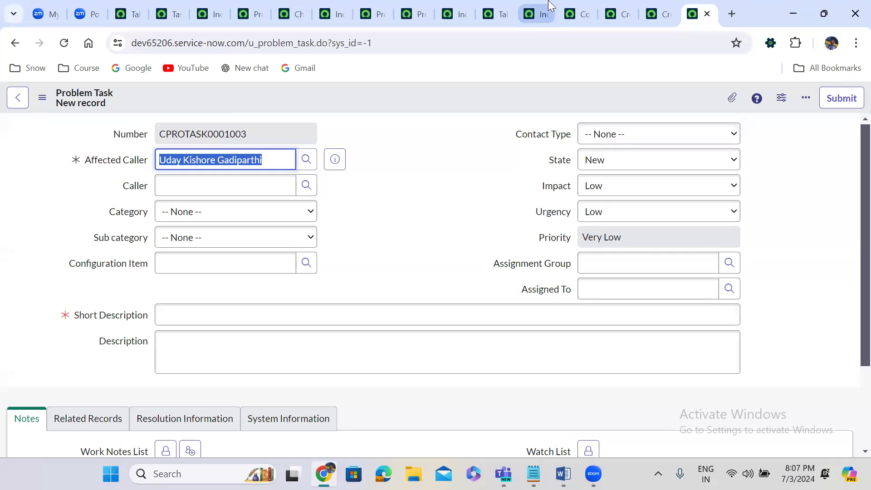
pyautogui.click(579, 15)
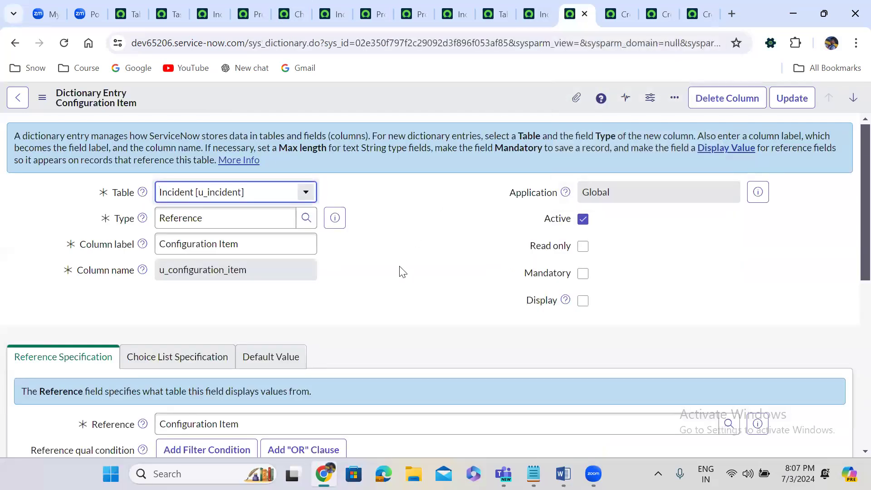
pyautogui.scroll(-1, 403, 272)
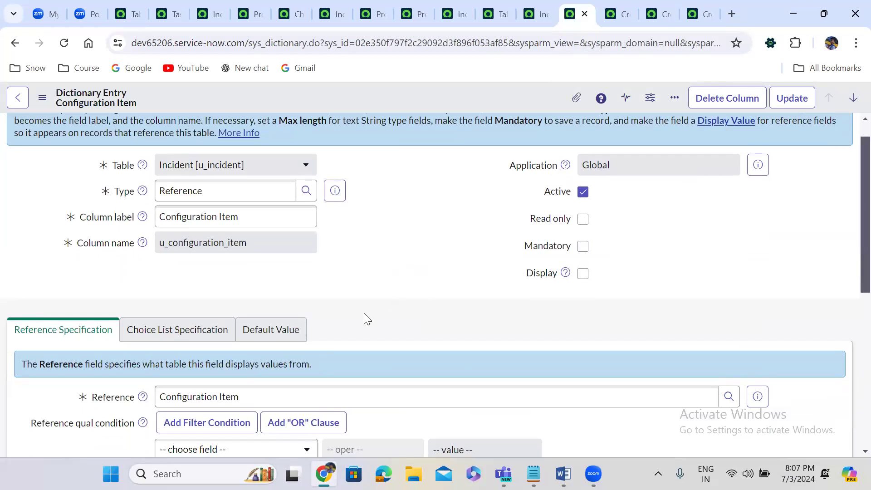
pyautogui.scroll(-1, 367, 318)
pyautogui.scroll(-6, 364, 313)
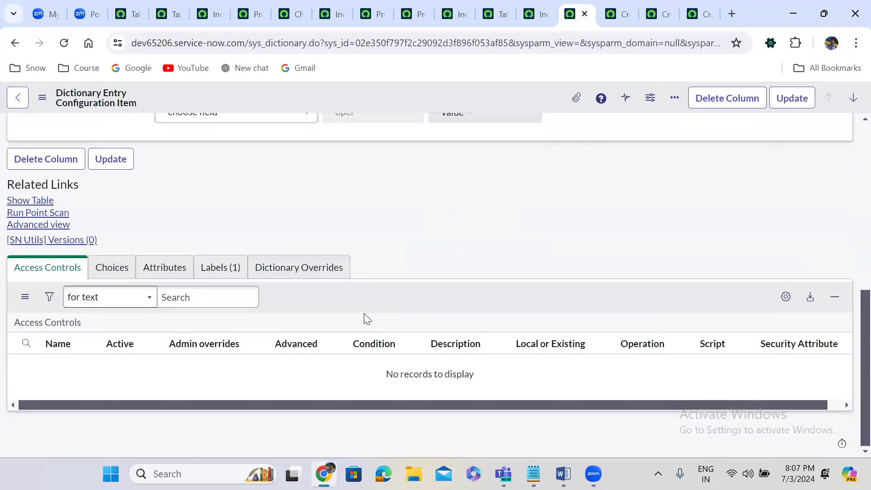
pyautogui.click(295, 268)
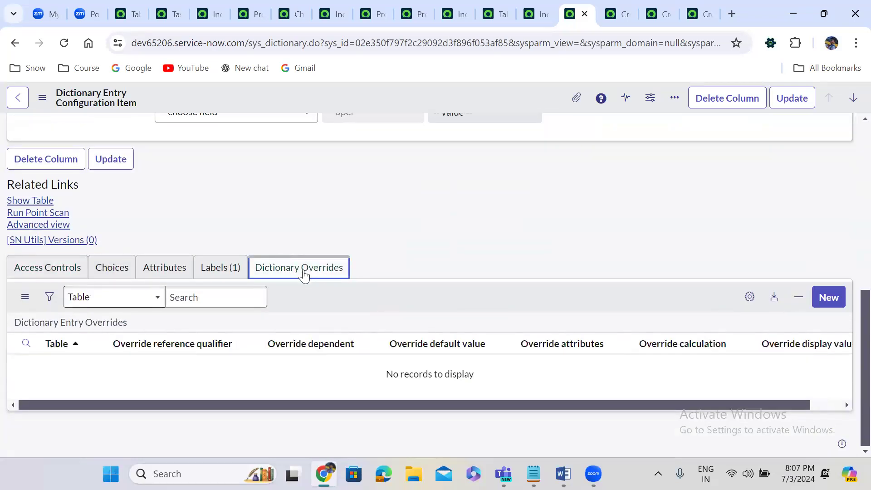
pyautogui.click(831, 299)
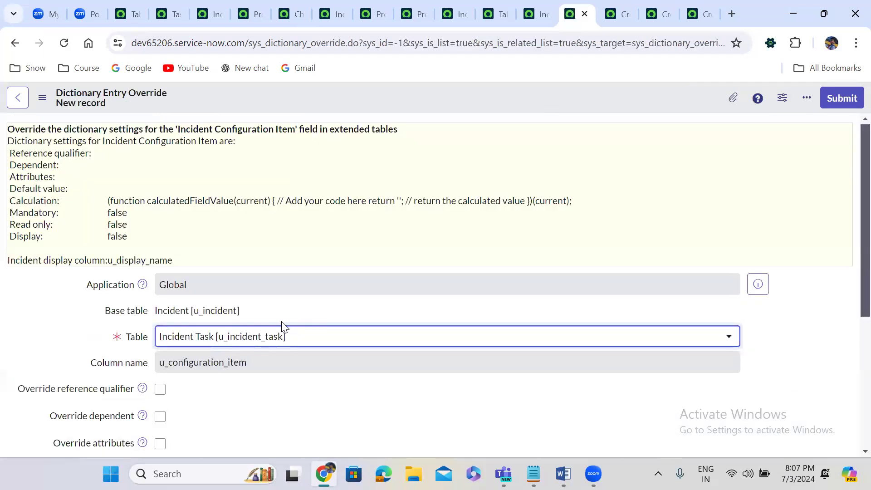
# Step: Set the override's table to Problem Task [u_problem_task], enable Override mandatory and Mandatory, and submit the record
pyautogui.click(249, 335)
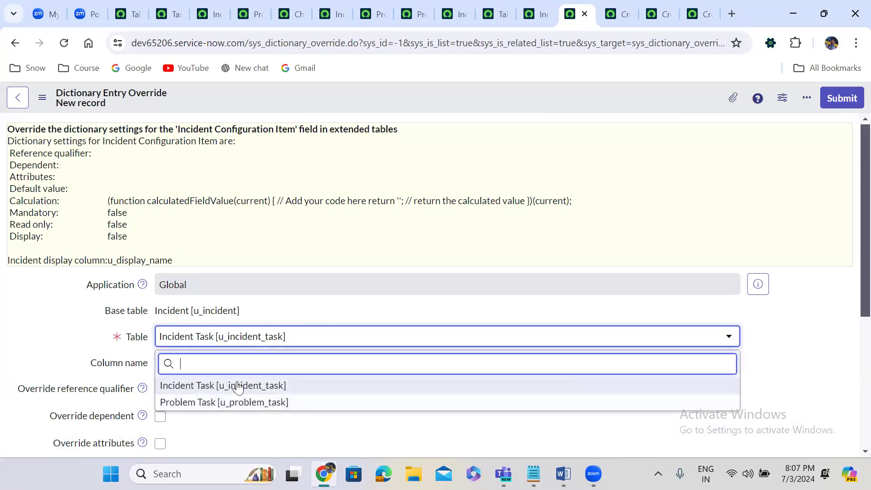
pyautogui.click(213, 403)
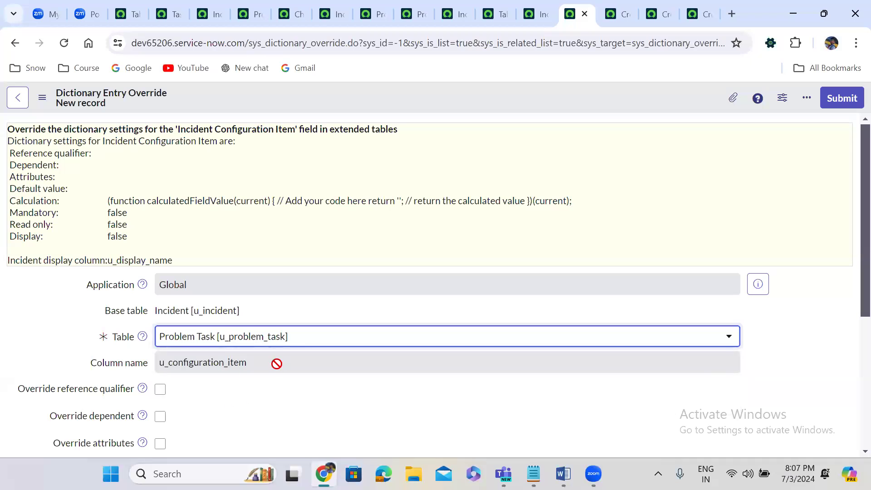
pyautogui.scroll(-5, 851, 327)
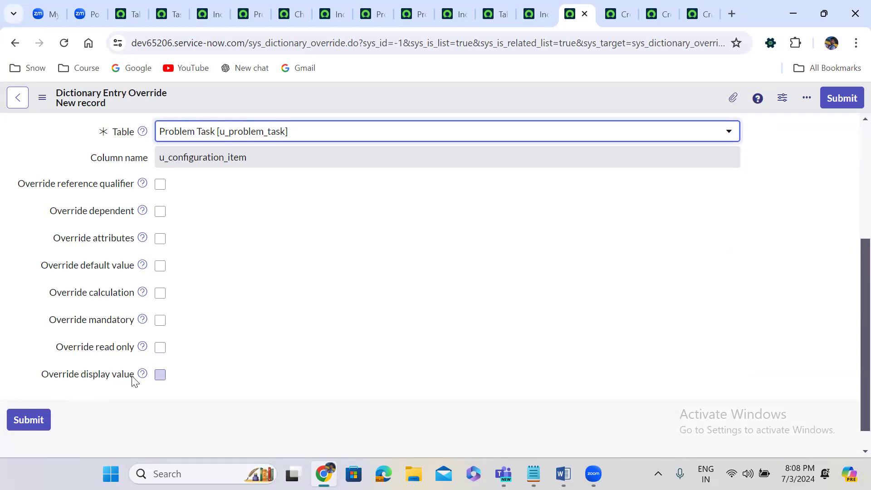
pyautogui.click(161, 320)
pyautogui.click(161, 347)
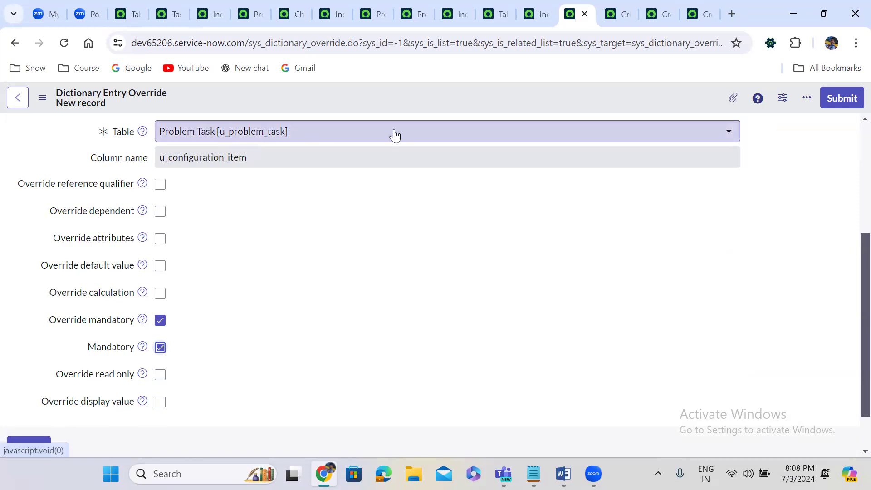
pyautogui.click(843, 100)
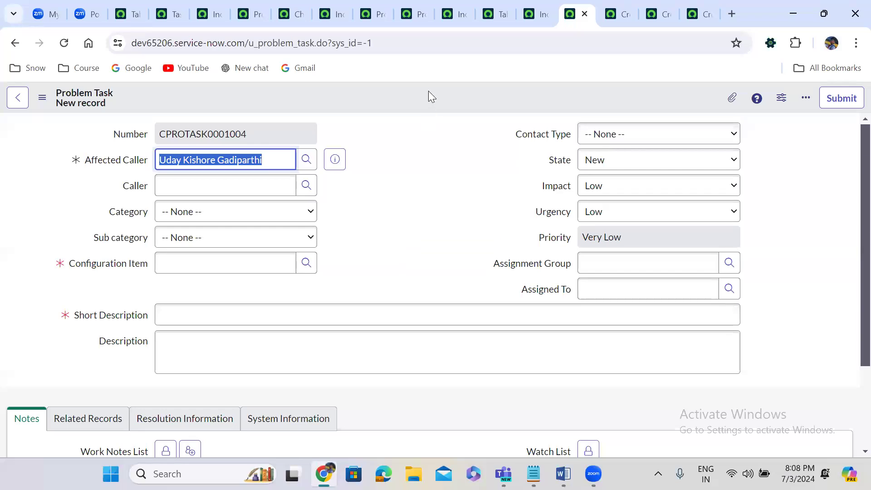
# Step: Reload the new Incident, Incident Task and Problem Task forms to check whether Configuration Item is mandatory in each
pyautogui.click(14, 44)
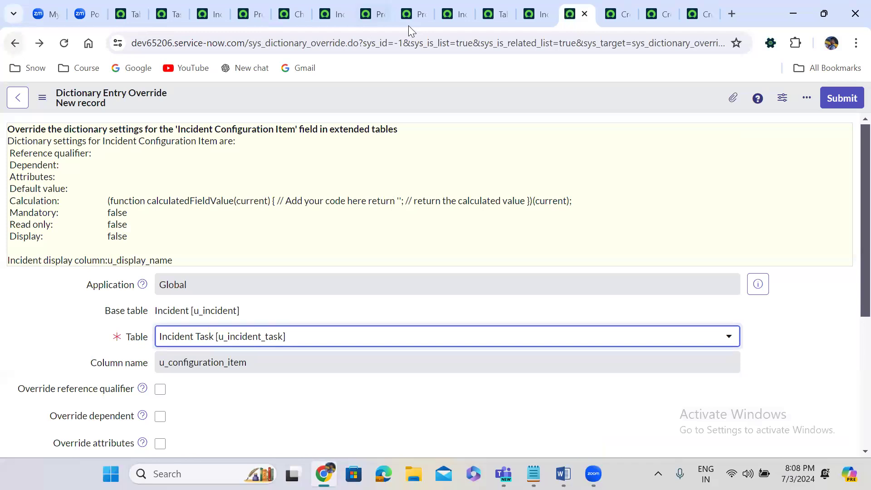
pyautogui.click(13, 48)
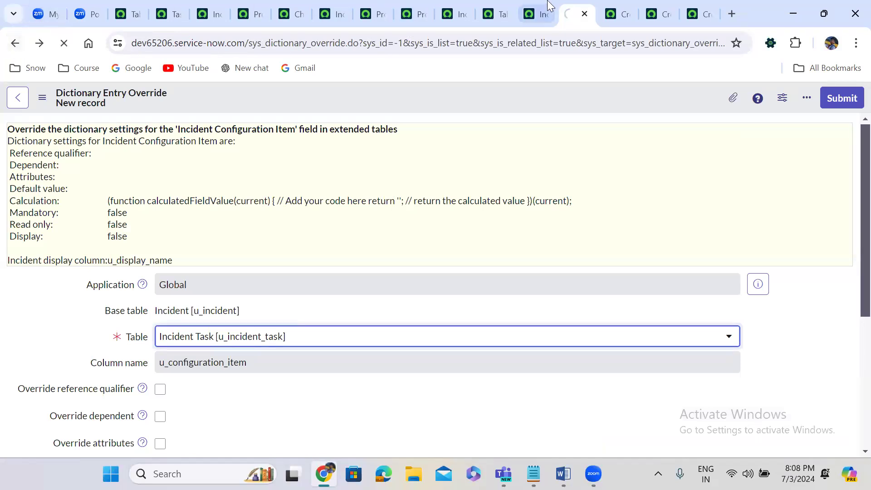
pyautogui.click(617, 12)
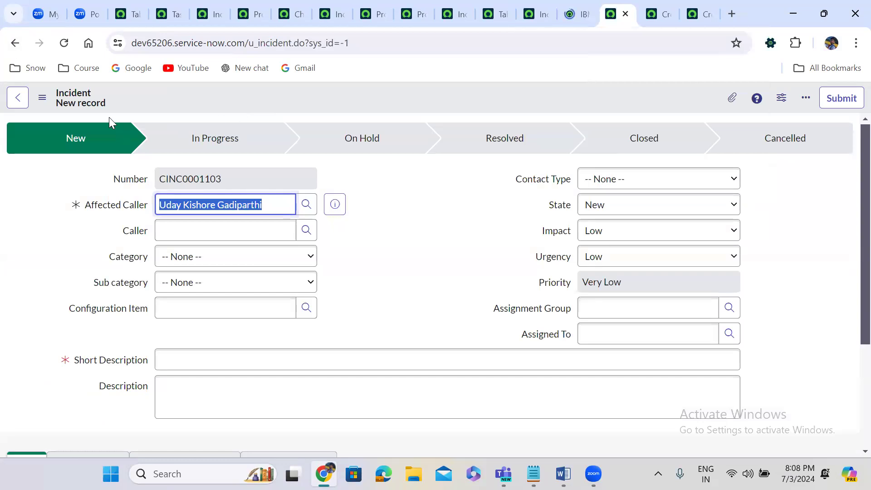
pyautogui.click(64, 44)
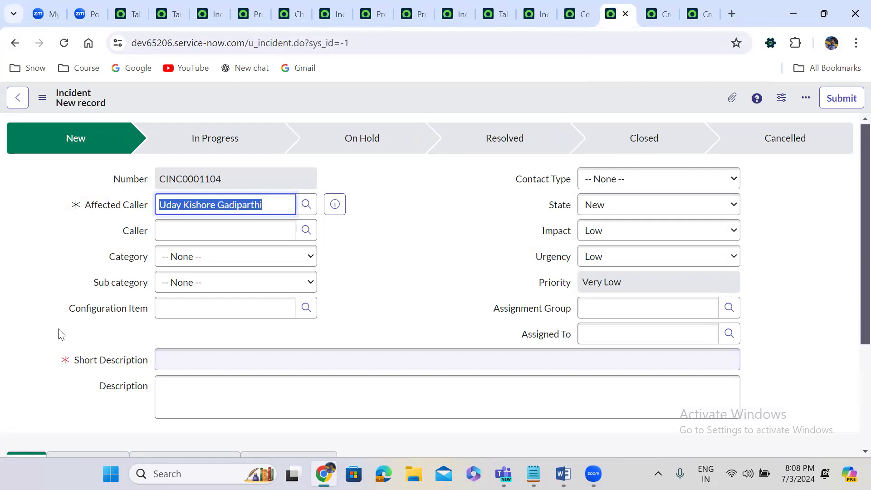
pyautogui.click(673, 8)
pyautogui.click(63, 42)
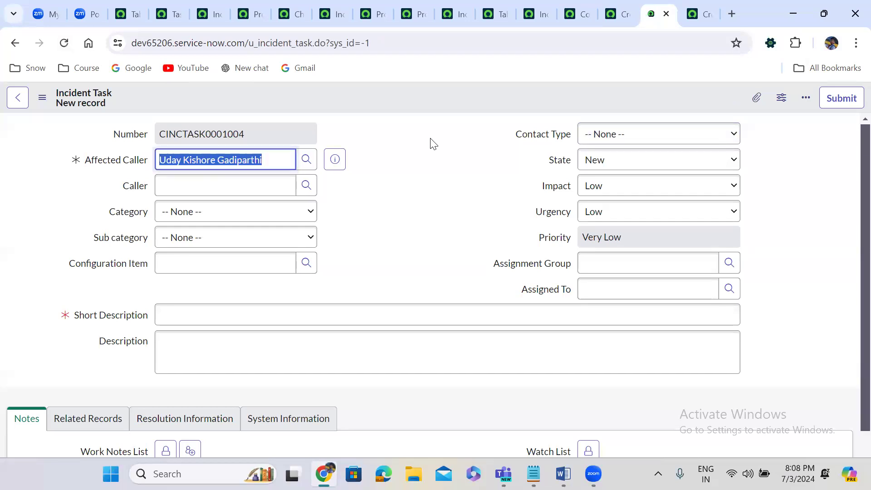
pyautogui.click(705, 6)
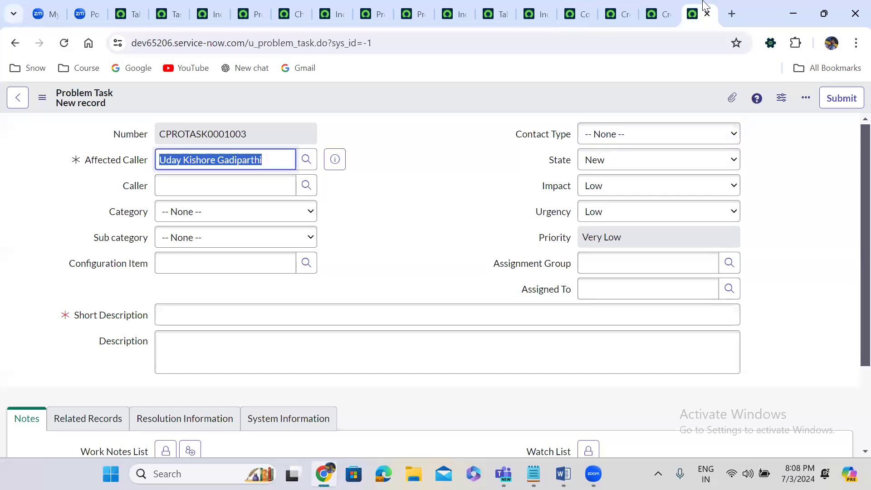
pyautogui.click(63, 42)
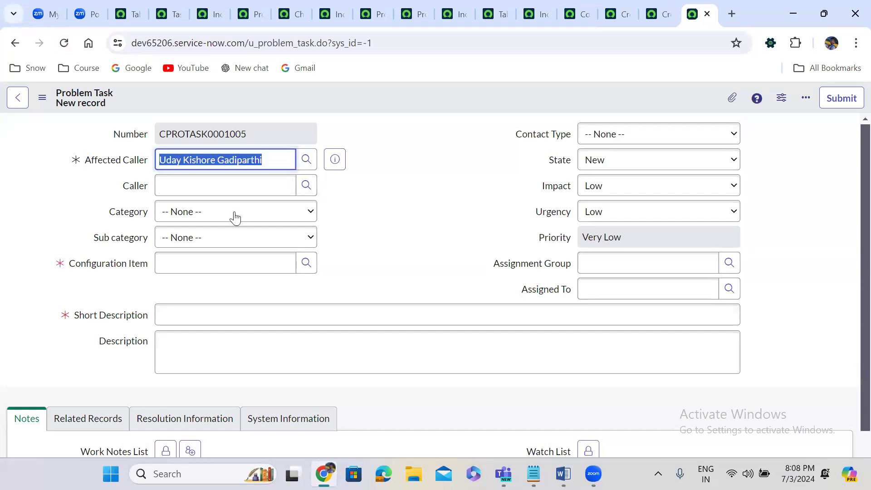
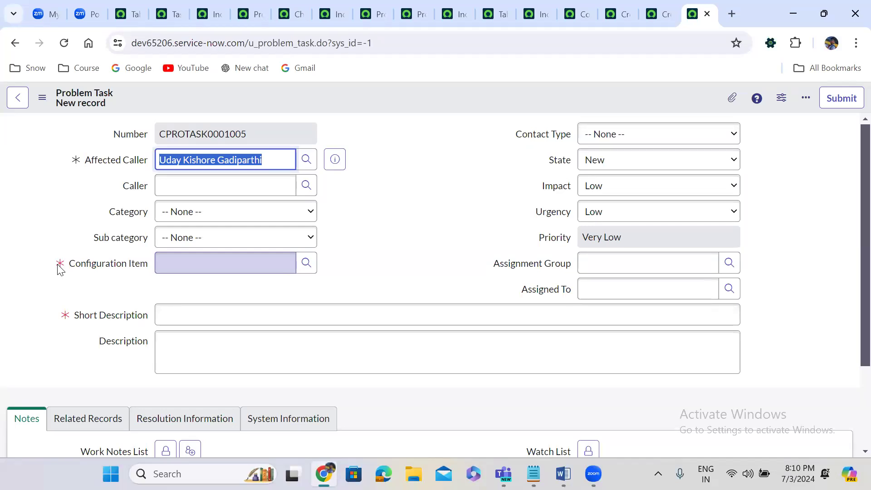
# Step: Return to the new Incident and Incident Task forms to examine the Contact Type field
pyautogui.click(394, 187)
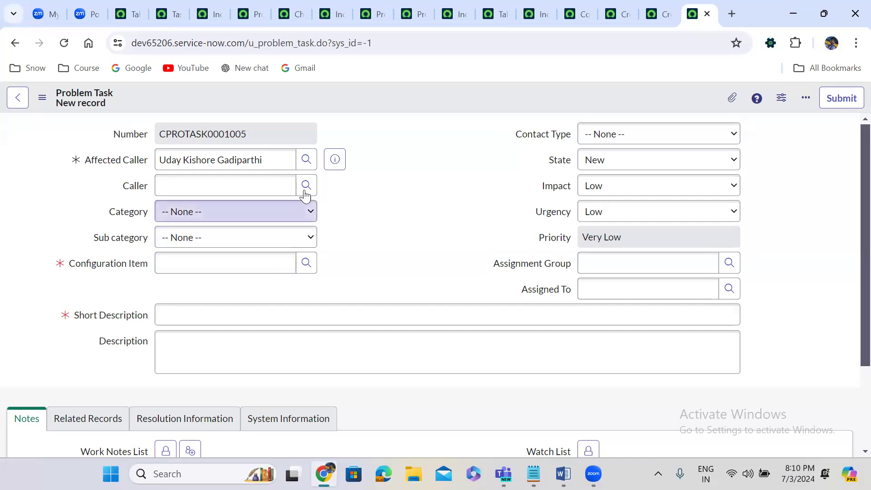
pyautogui.click(612, 14)
pyautogui.click(652, 7)
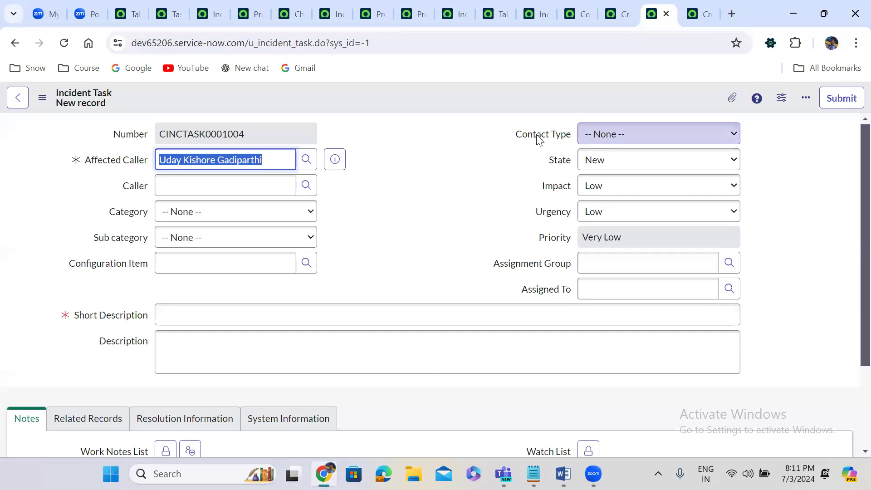
# Step: From the Incident table's columns, open the dictionary entry of u_contact_type in a separate browser tab
pyautogui.click(489, 5)
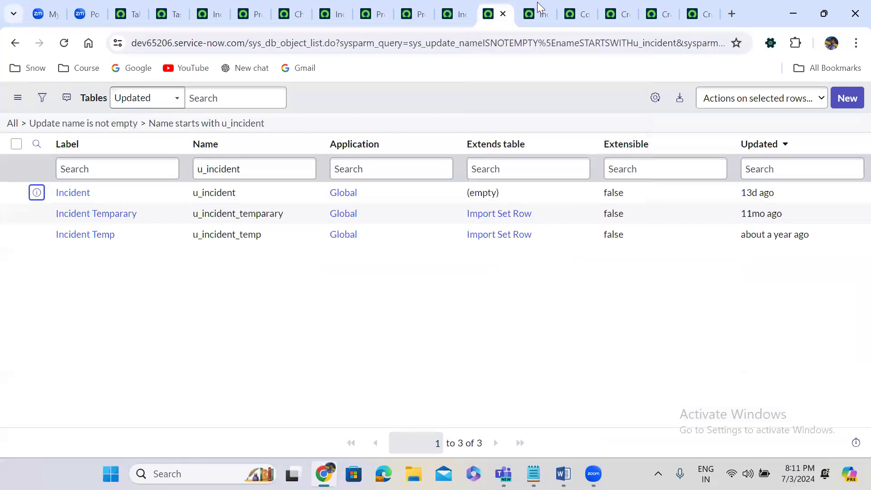
pyautogui.click(537, 3)
pyautogui.scroll(-1, 191, 265)
pyautogui.scroll(-8, 191, 266)
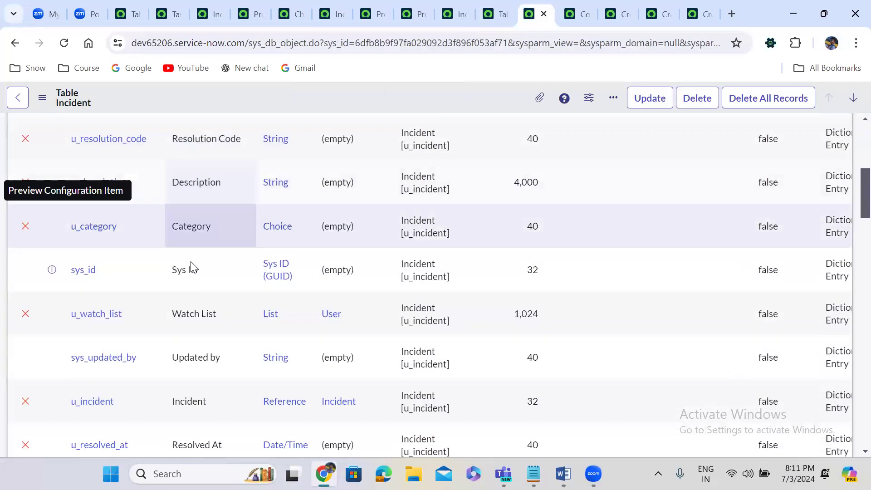
pyautogui.scroll(-5, 192, 262)
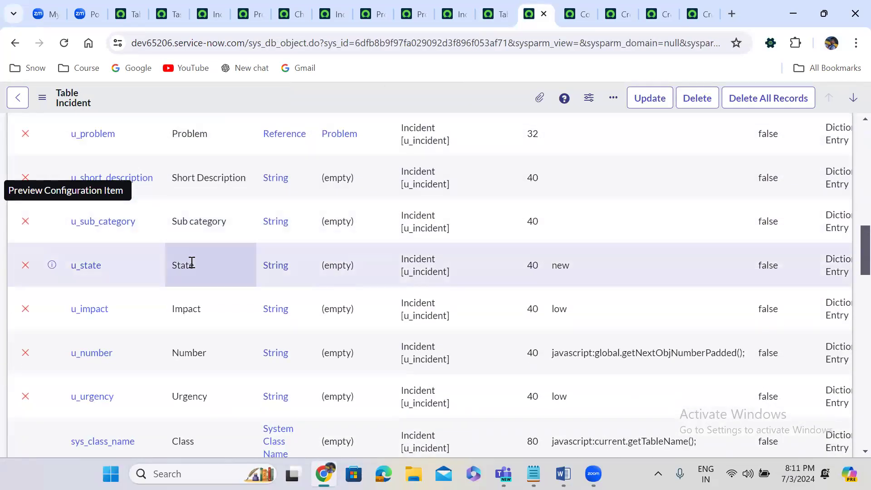
pyautogui.scroll(-7, 192, 266)
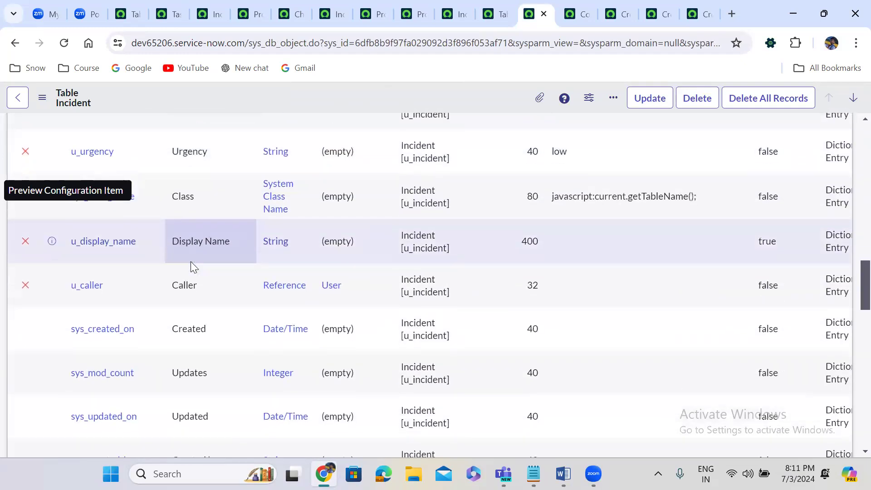
pyautogui.scroll(-3, 191, 261)
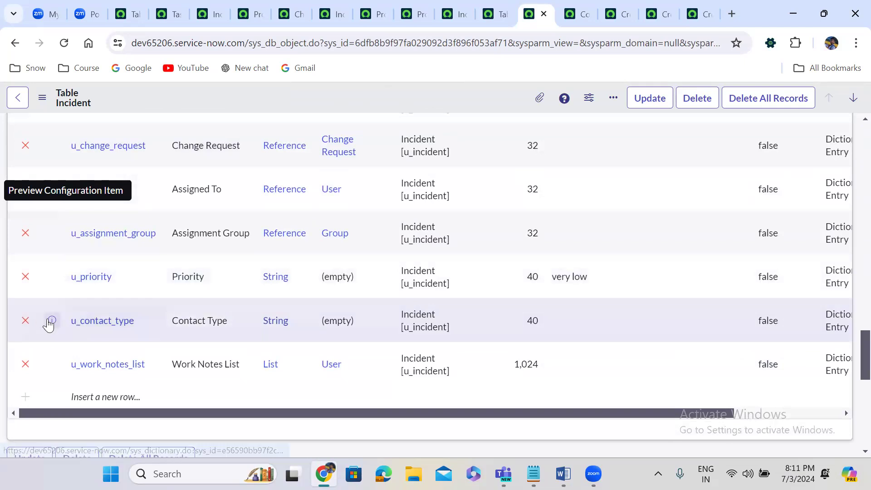
pyautogui.rightClick(52, 320)
pyautogui.click(136, 137)
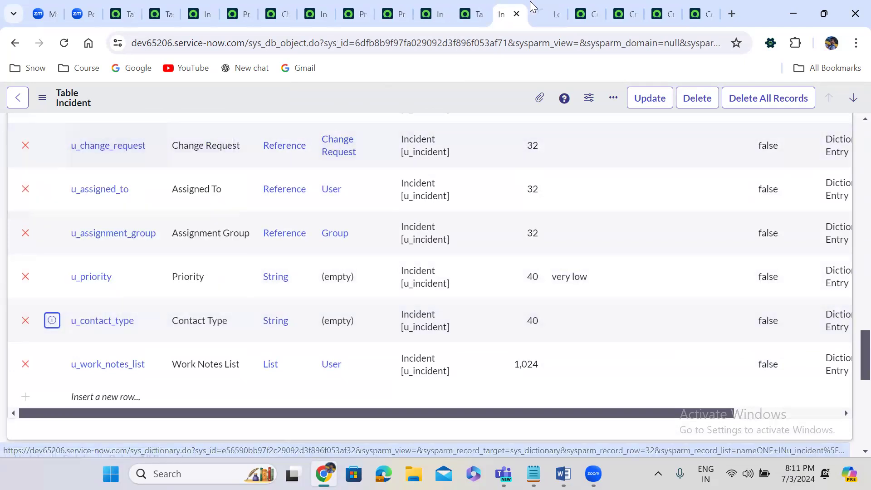
pyautogui.click(541, 13)
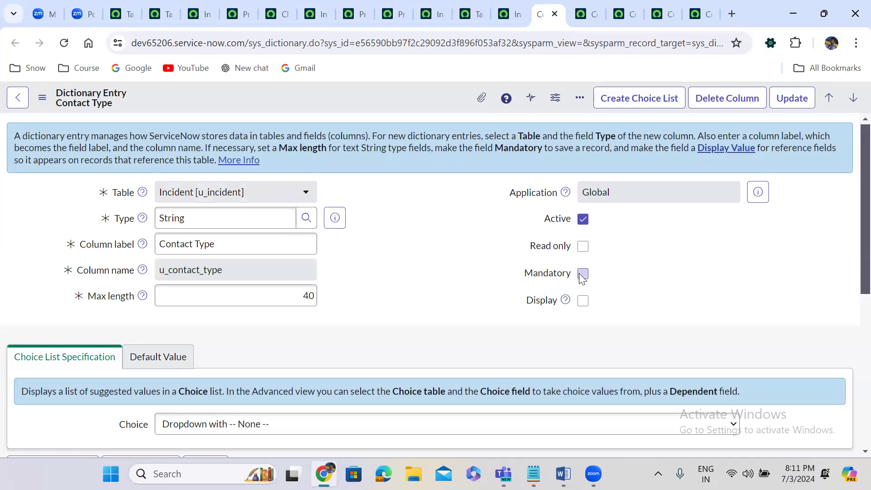
# Step: Start a new dictionary override for the Contact Type field, leaving Read only off in the base dictionary entry
pyautogui.click(583, 247)
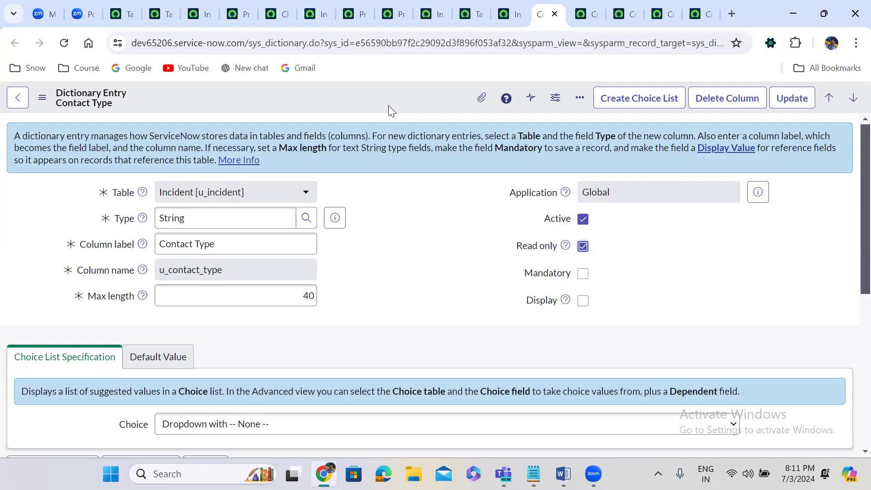
pyautogui.click(583, 247)
pyautogui.scroll(-7, 423, 301)
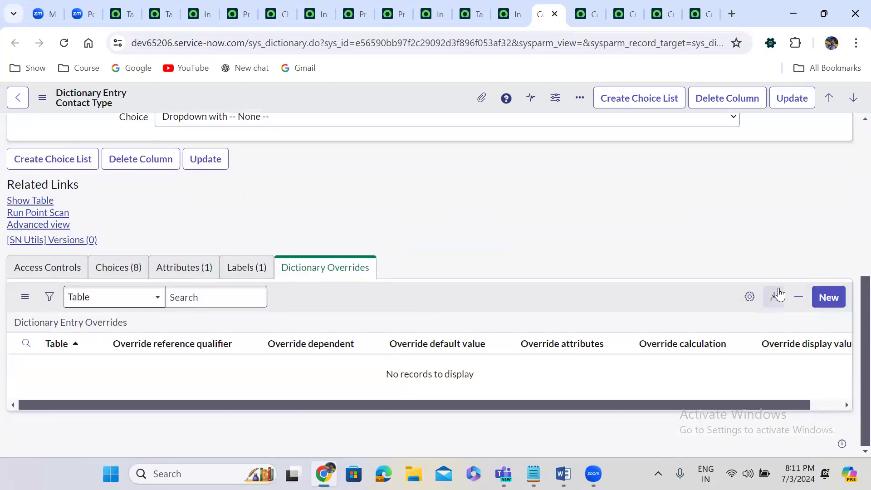
pyautogui.click(828, 297)
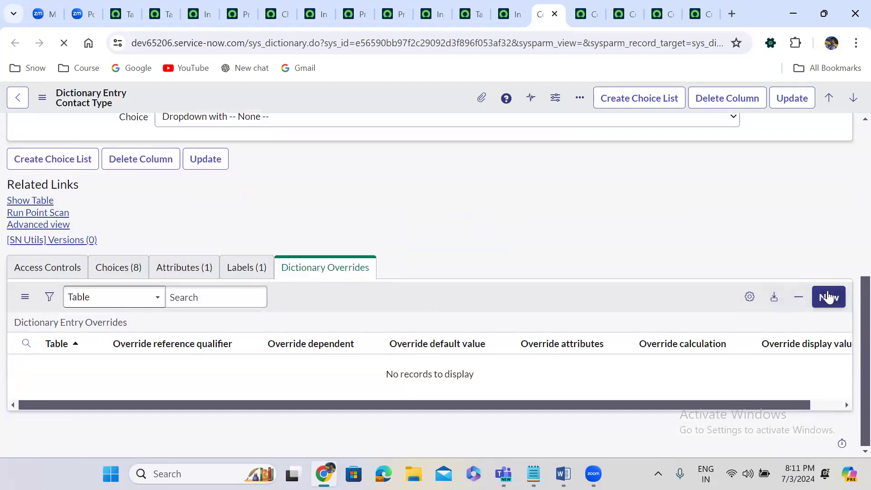
# Step: Keep Incident Task [u_incident_task] as the override's table, enable Override read only and Read only, and submit the record
pyautogui.click(282, 343)
pyautogui.click(281, 340)
pyautogui.scroll(-1, 422, 251)
pyautogui.scroll(-4, 422, 251)
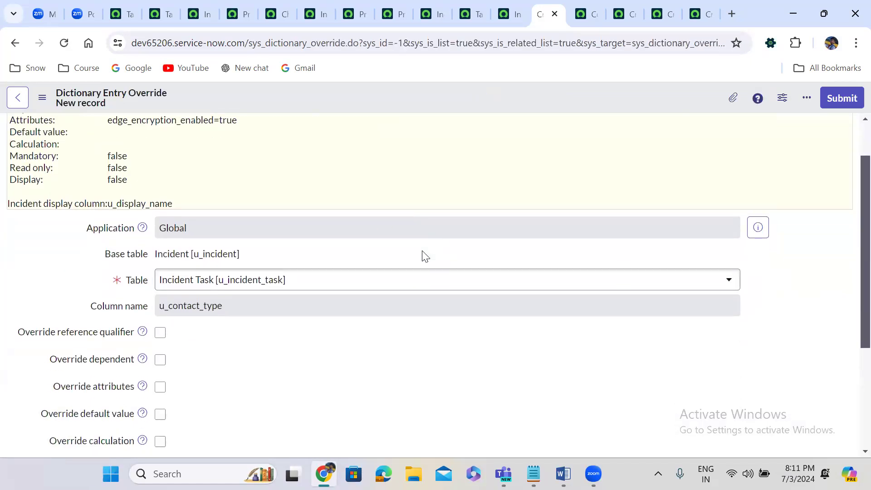
pyautogui.click(159, 338)
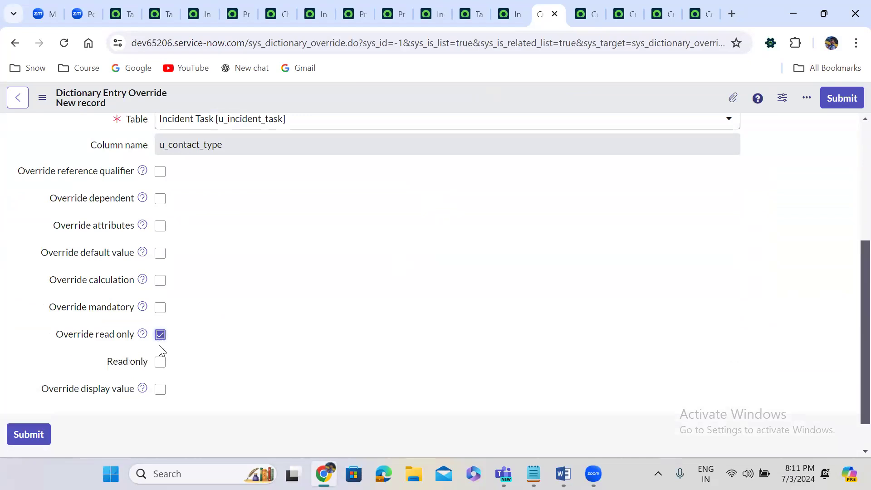
pyautogui.click(160, 362)
pyautogui.click(841, 99)
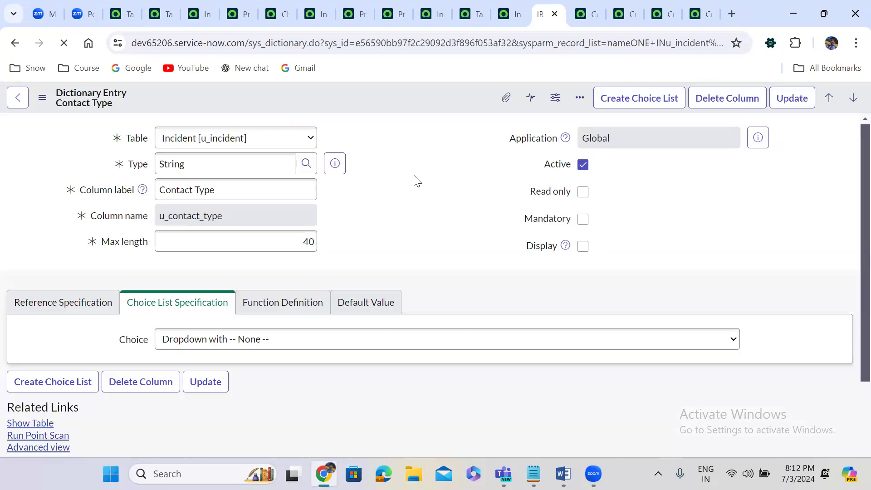
# Step: Reload the new Incident, Incident Task and Problem Task forms to examine the Contact Type field on each
pyautogui.click(583, 9)
pyautogui.click(626, 13)
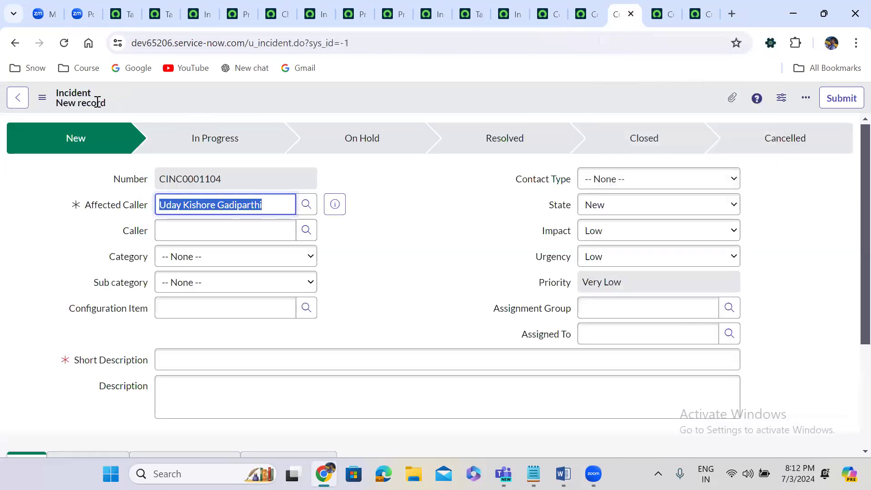
pyautogui.click(63, 42)
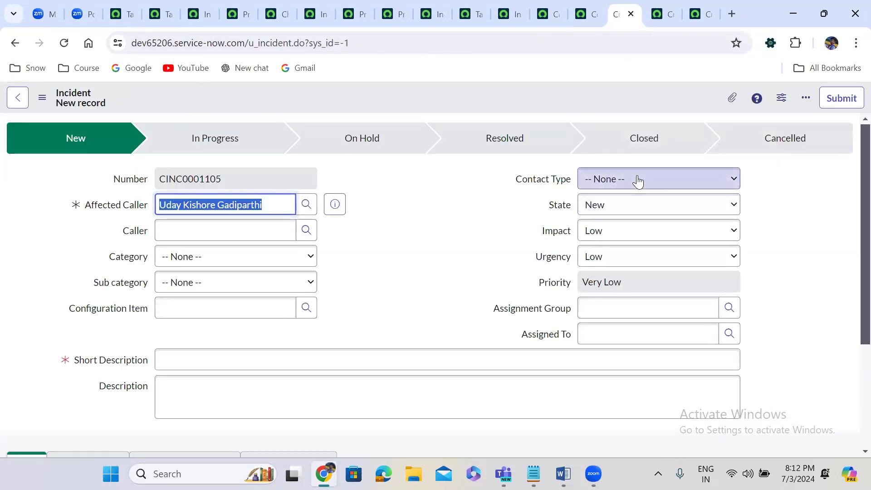
pyautogui.click(656, 13)
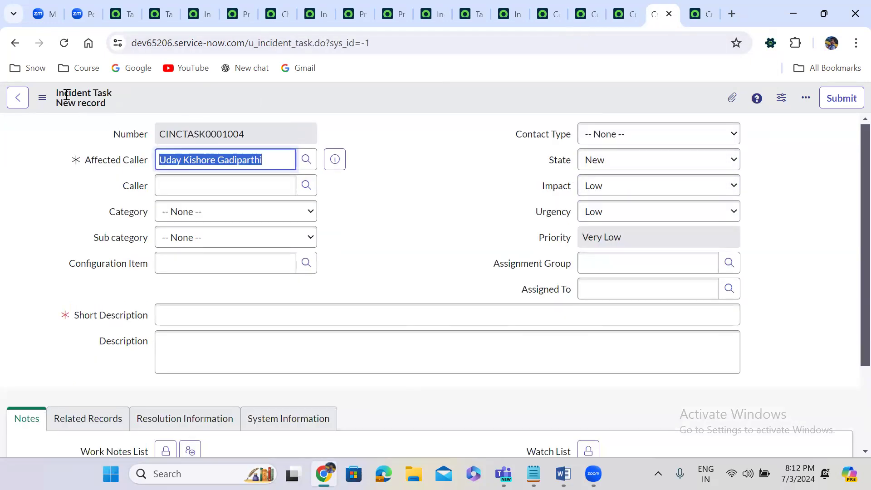
pyautogui.click(64, 43)
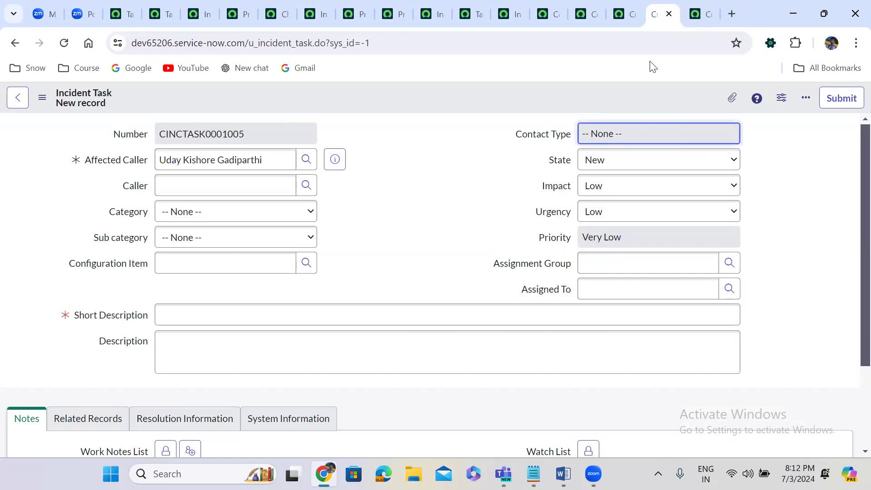
pyautogui.click(700, 14)
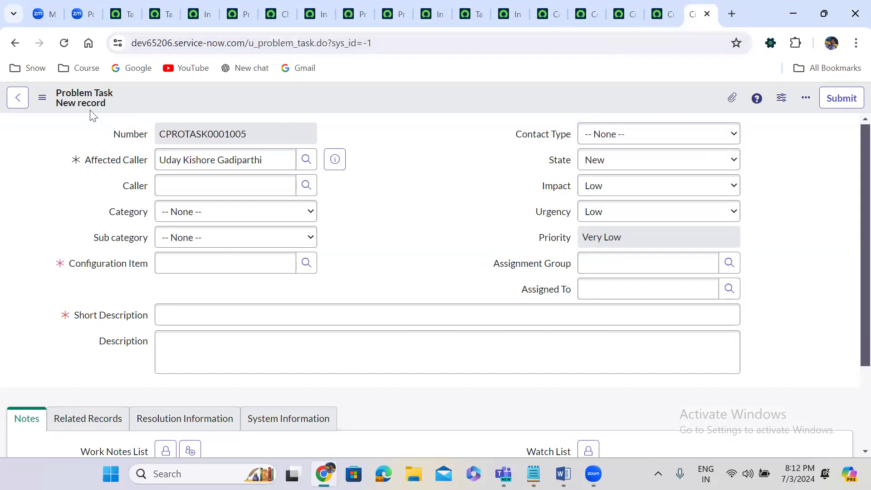
pyautogui.click(64, 43)
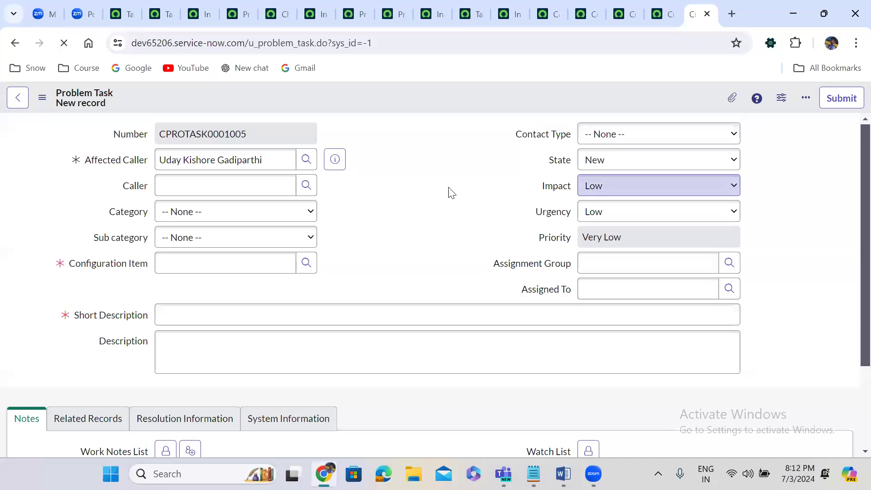
pyautogui.click(421, 194)
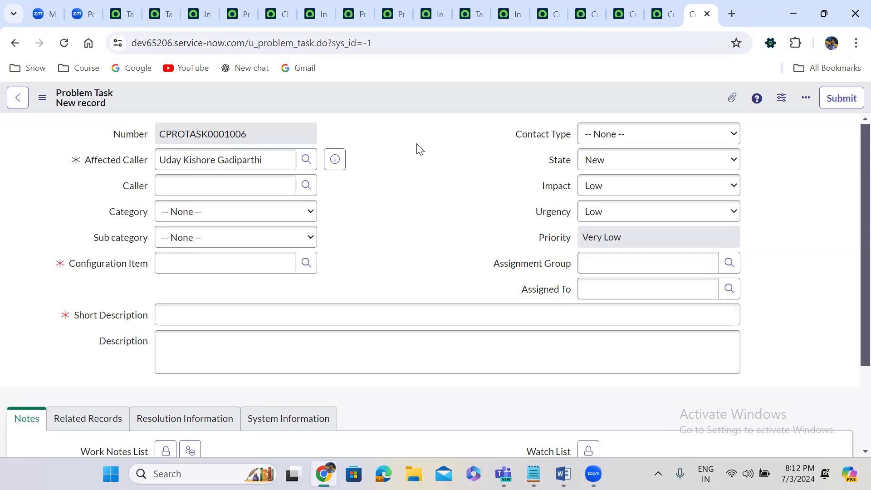
pyautogui.click(583, 6)
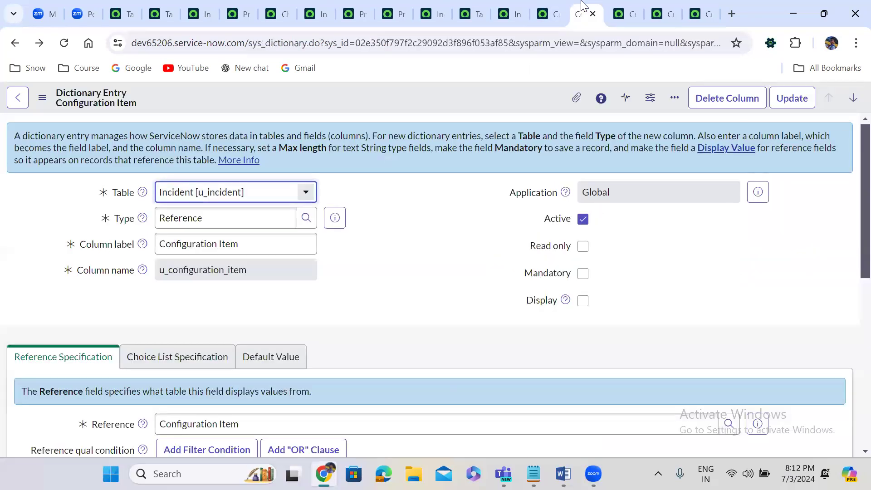
pyautogui.click(619, 5)
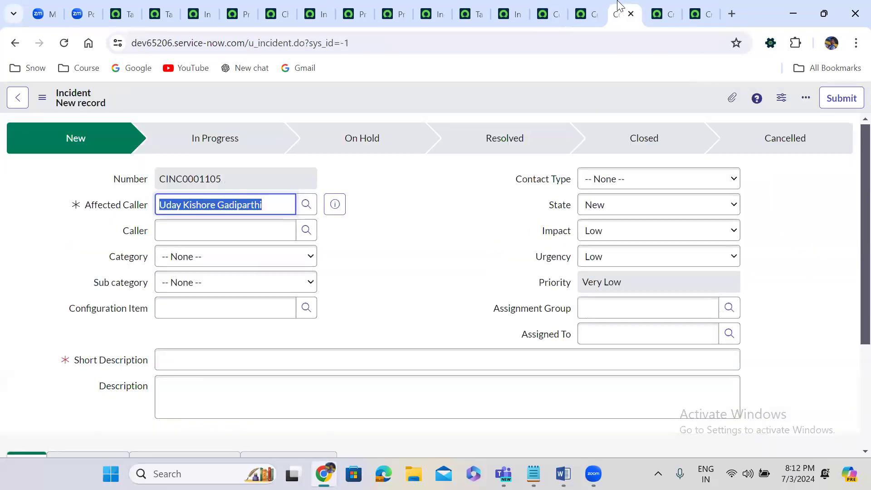
pyautogui.click(657, 5)
pyautogui.click(694, 6)
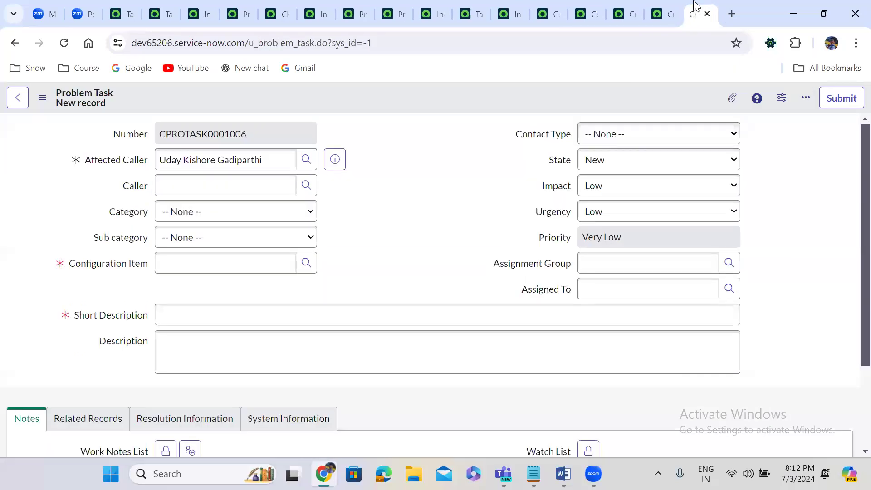
pyautogui.click(622, 8)
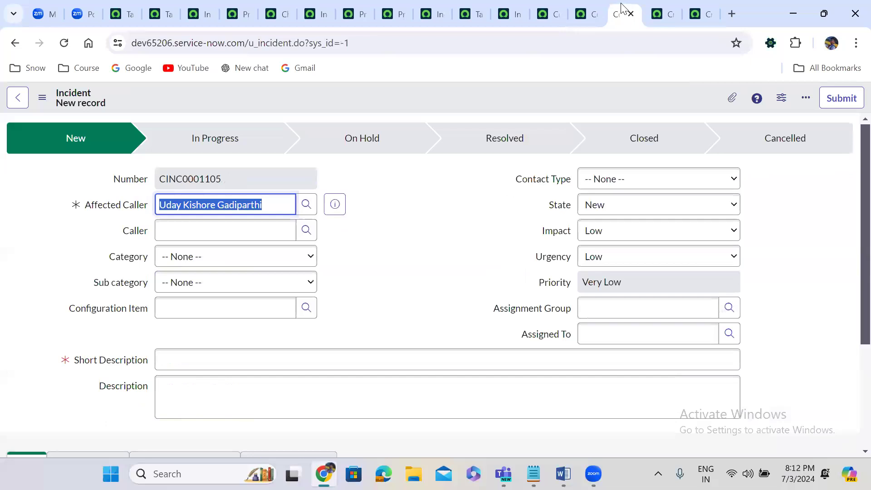
pyautogui.click(581, 6)
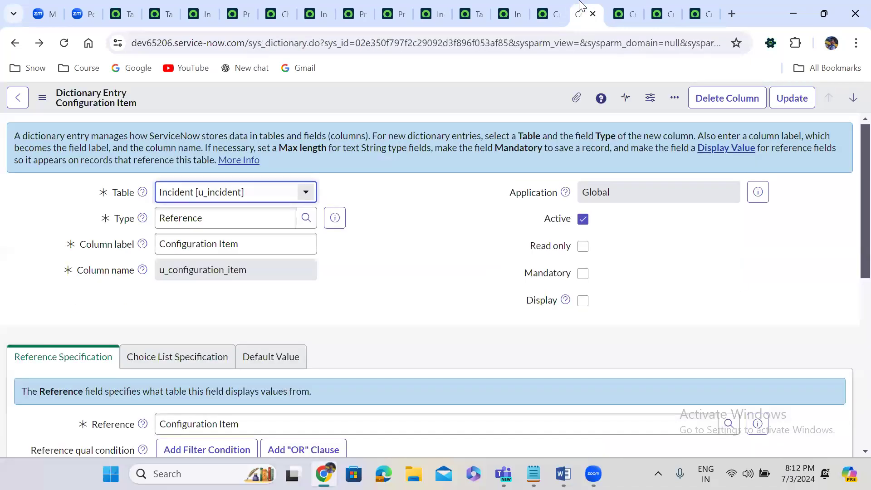
# Step: Search Affected Caller with the wildcard ** on the new Incident form to examine the suggestion columns, and clear the entry
pyautogui.click(623, 8)
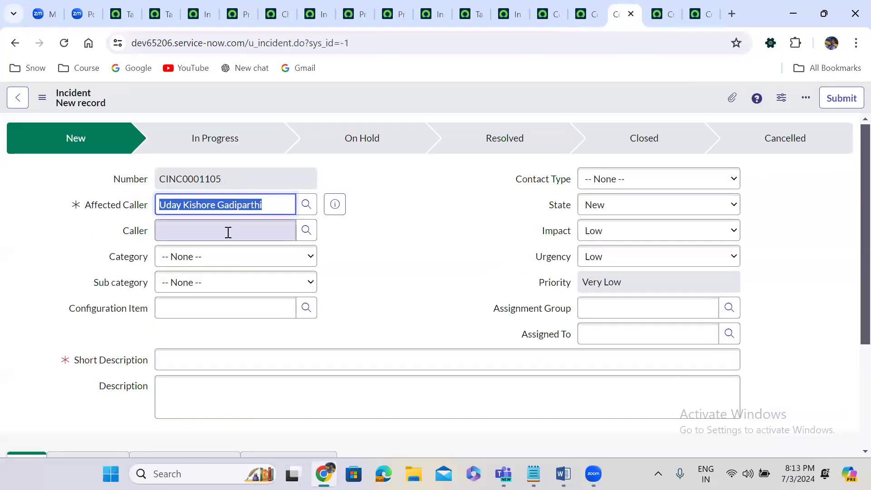
pyautogui.press('BackSpace')
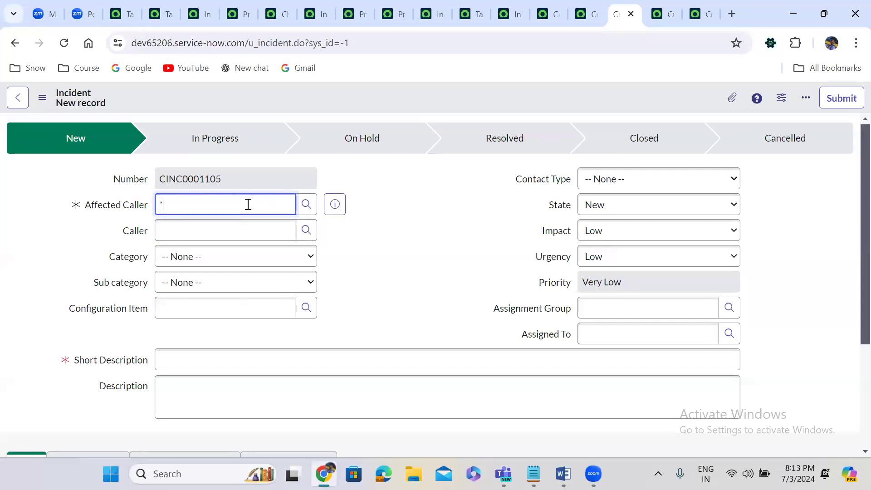
pyautogui.write('**')
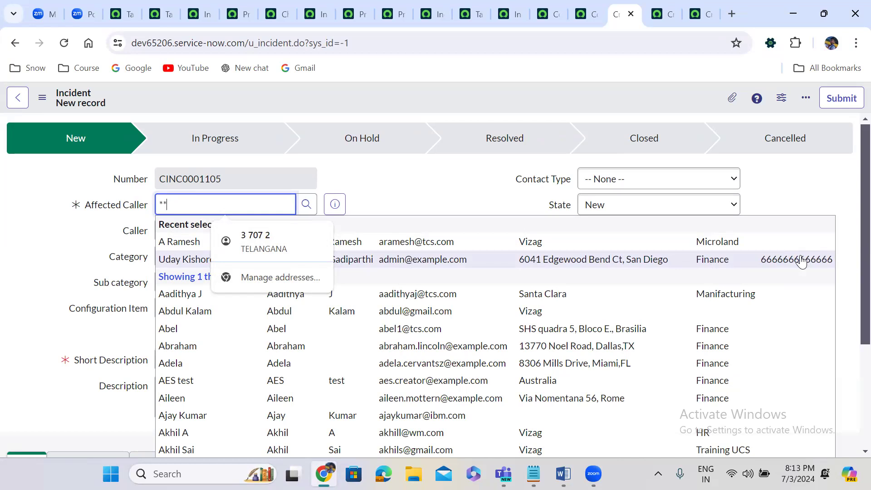
pyautogui.click(399, 181)
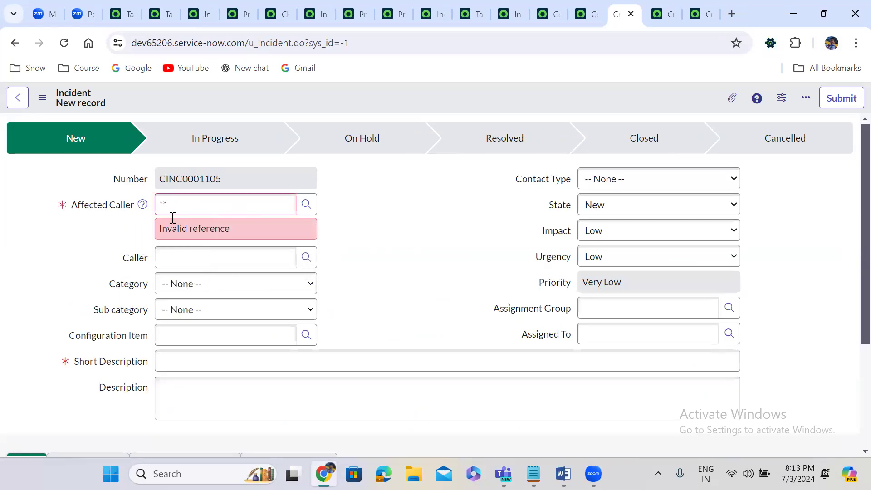
pyautogui.click(193, 204)
pyautogui.hotkey('ctrl', 'a')
pyautogui.press('BackSpace')
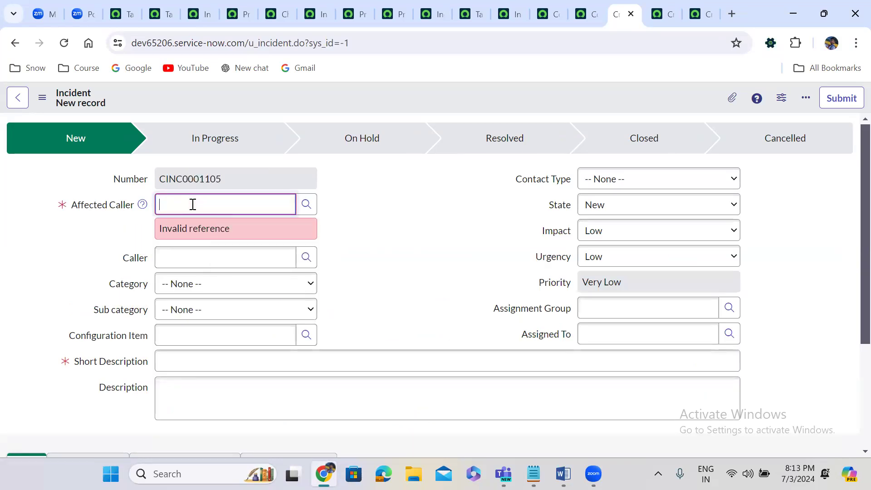
pyautogui.click(269, 203)
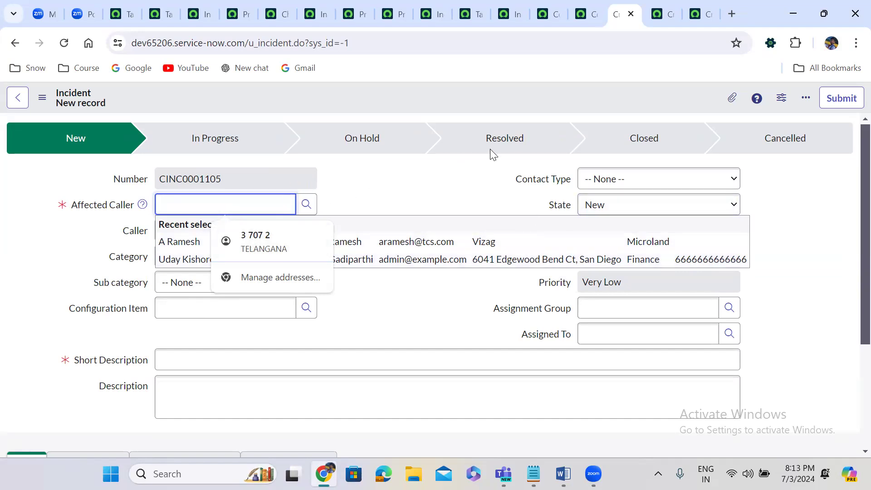
pyautogui.click(452, 177)
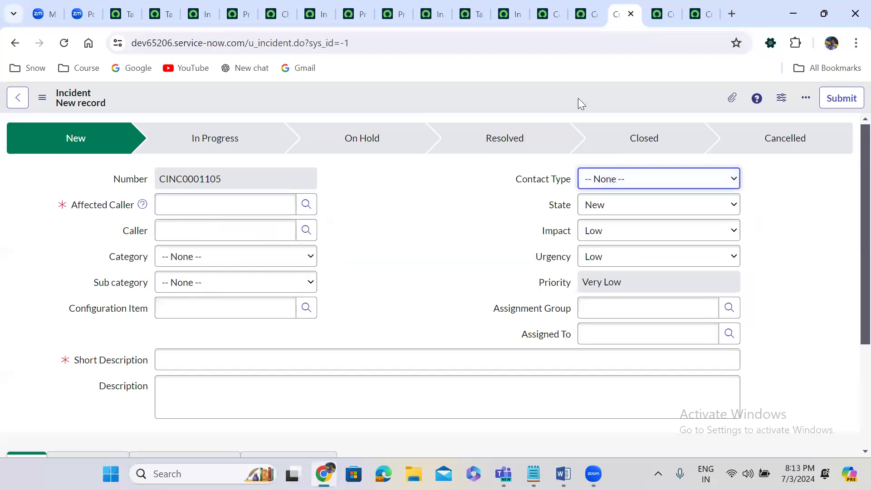
# Step: Search Affected Caller with the wildcard ** on the new Problem Task form to examine its suggestion columns
pyautogui.click(654, 8)
pyautogui.click(697, 13)
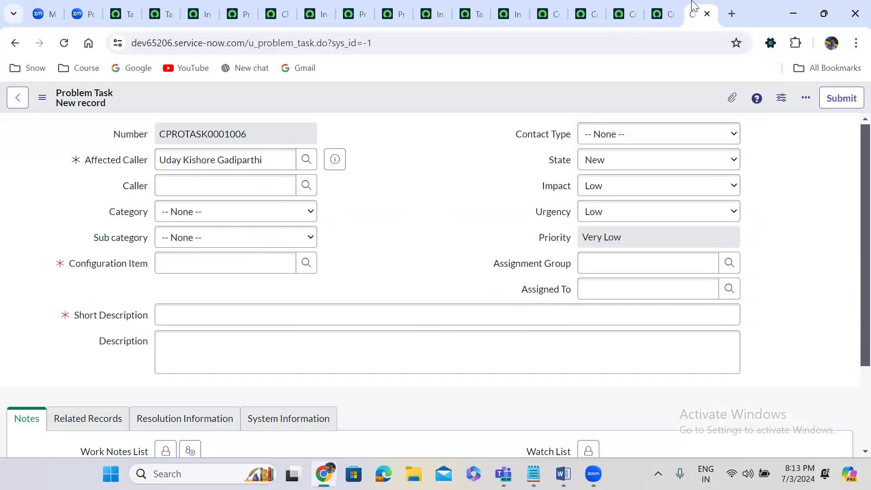
pyautogui.click(267, 152)
pyautogui.tripleClick(267, 151)
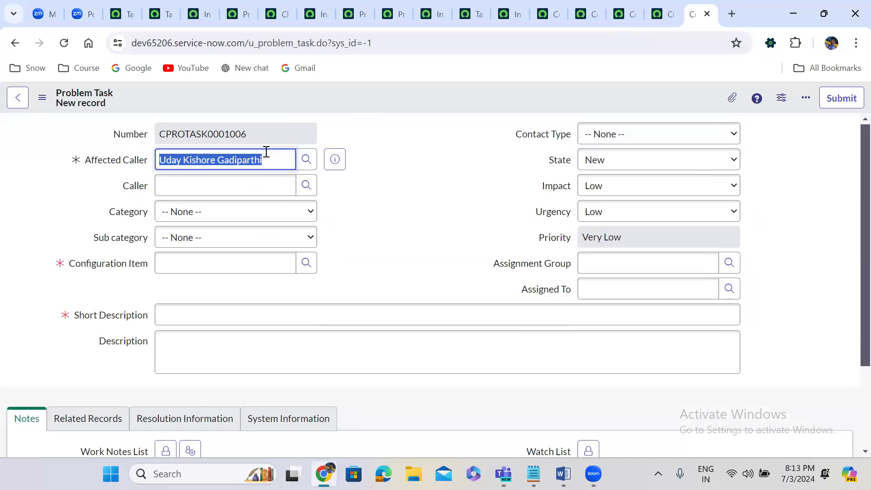
pyautogui.write('**')
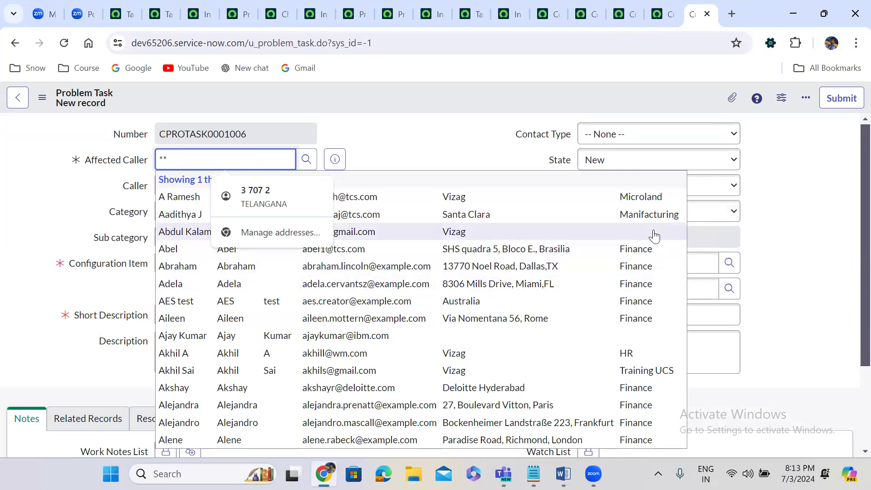
pyautogui.click(459, 154)
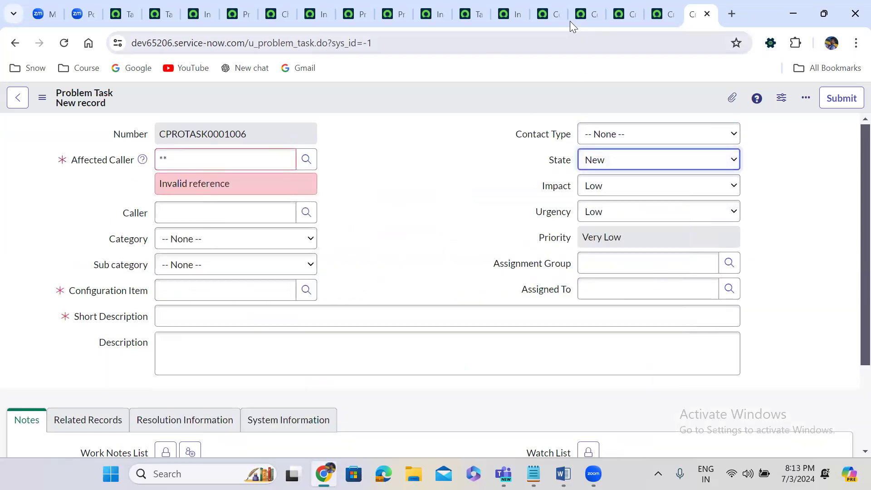
# Step: From the Incident table's columns, open the dictionary entry of u_affected_caller in a separate browser tab
pyautogui.click(473, 7)
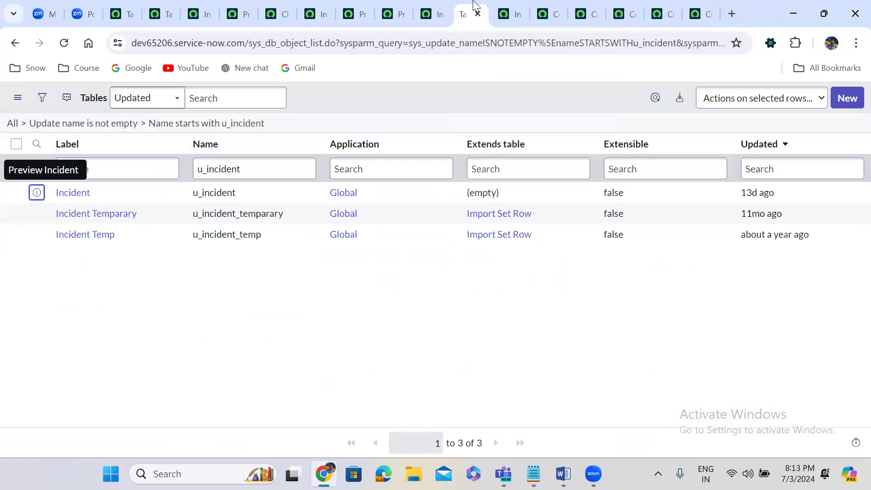
pyautogui.click(511, 13)
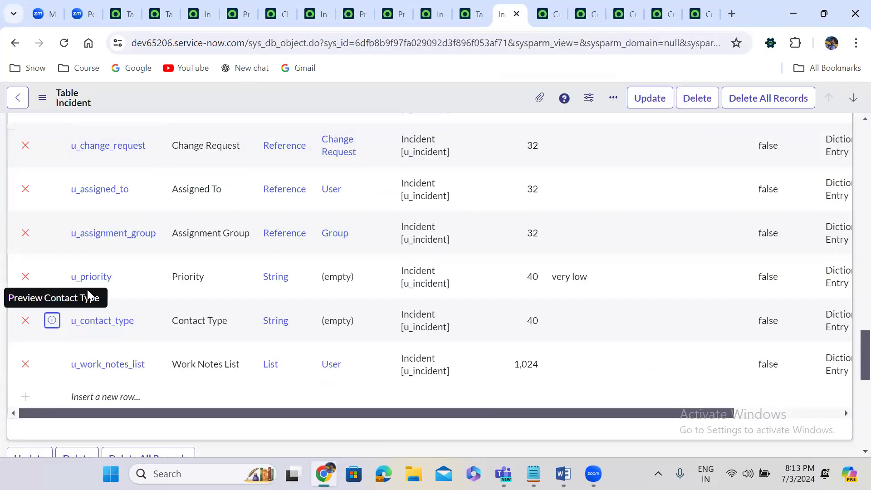
pyautogui.scroll(5, 87, 294)
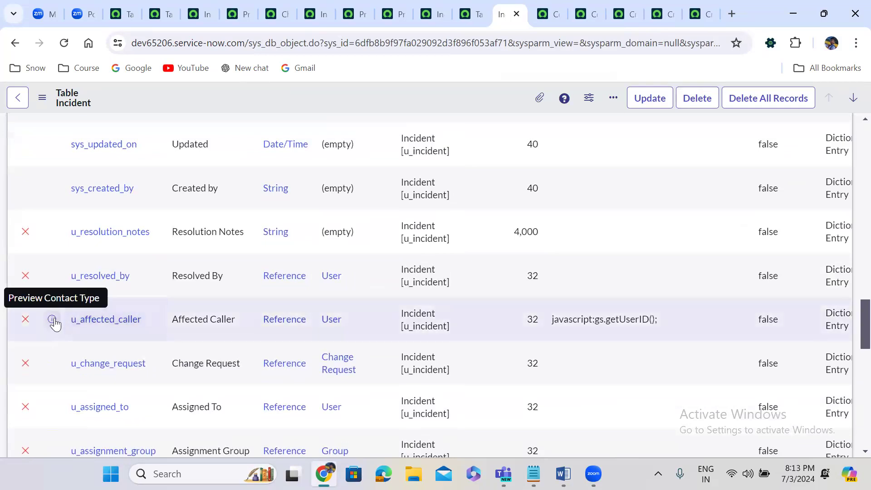
pyautogui.rightClick(53, 321)
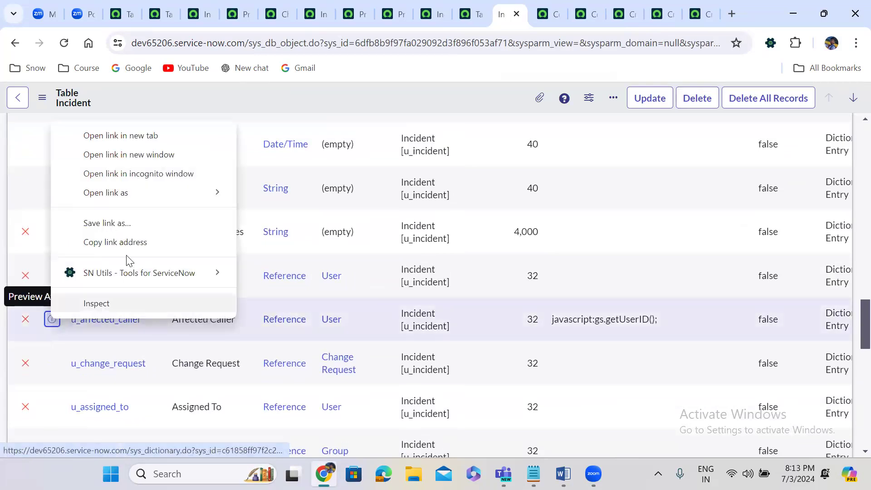
pyautogui.click(107, 137)
pyautogui.click(515, 6)
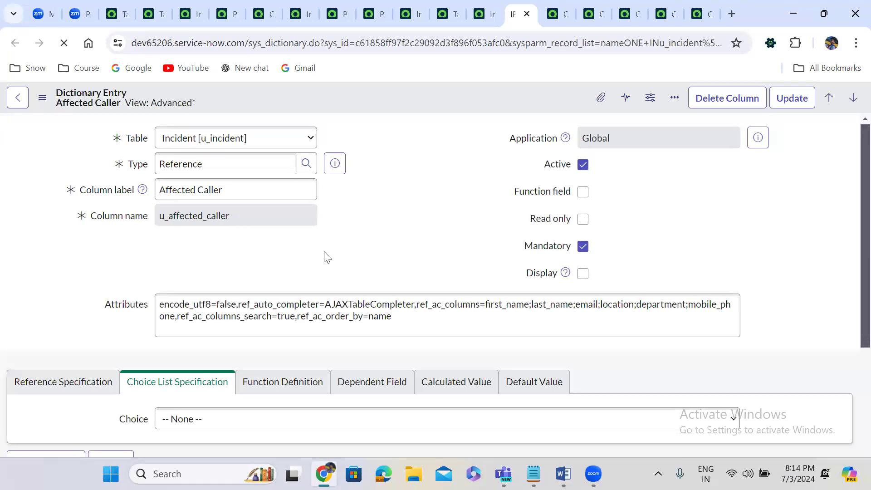
pyautogui.click(351, 285)
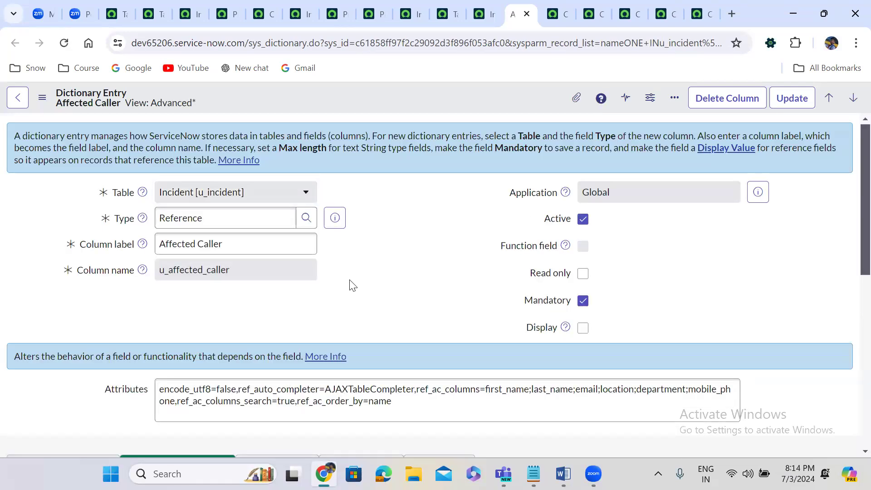
# Step: Copy the full Attributes string from the Affected Caller dictionary entry
pyautogui.scroll(-1, 353, 286)
pyautogui.scroll(-2, 353, 286)
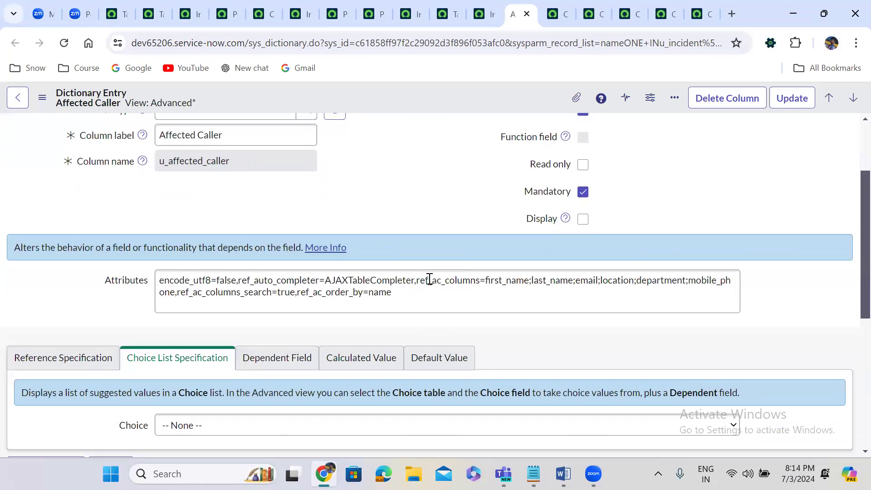
pyautogui.click(404, 292)
pyautogui.moveTo(393, 293); pyautogui.dragTo(159, 271)
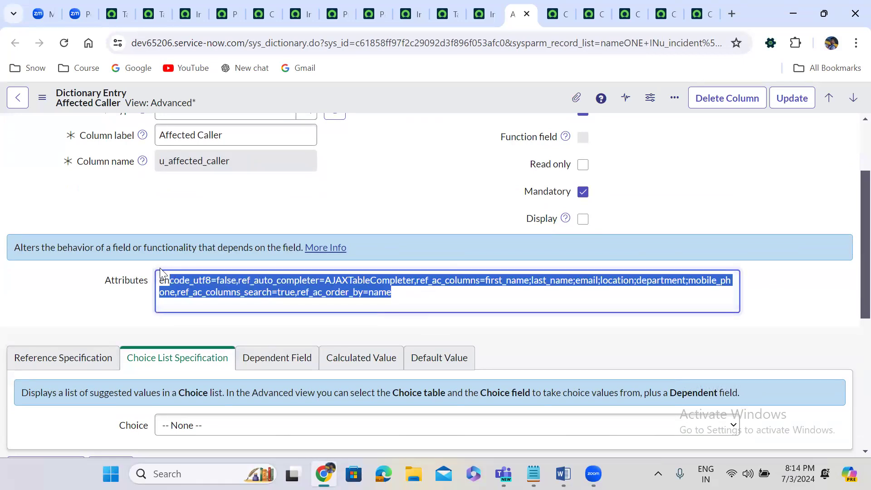
pyautogui.click(377, 200)
# Step: Start a new dictionary override for the Affected Caller field
pyautogui.scroll(-2, 376, 198)
pyautogui.scroll(-5, 376, 201)
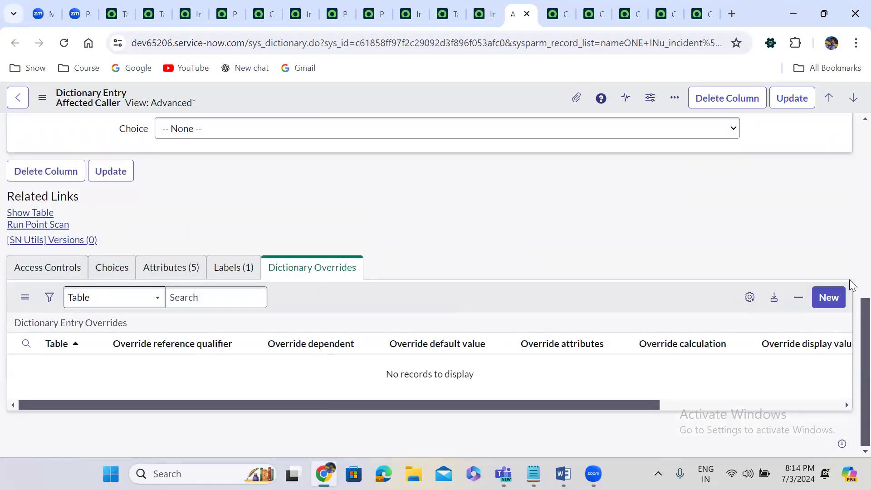
pyautogui.click(830, 297)
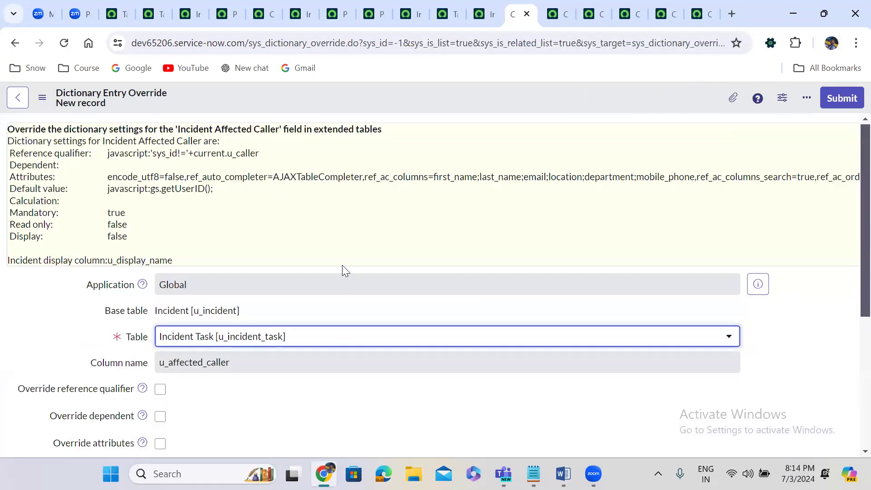
# Step: Override the attributes for Incident Task with the copied string, removing first_name;last_name;email; from ref_ac_columns
pyautogui.click(329, 246)
pyautogui.scroll(-5, 328, 245)
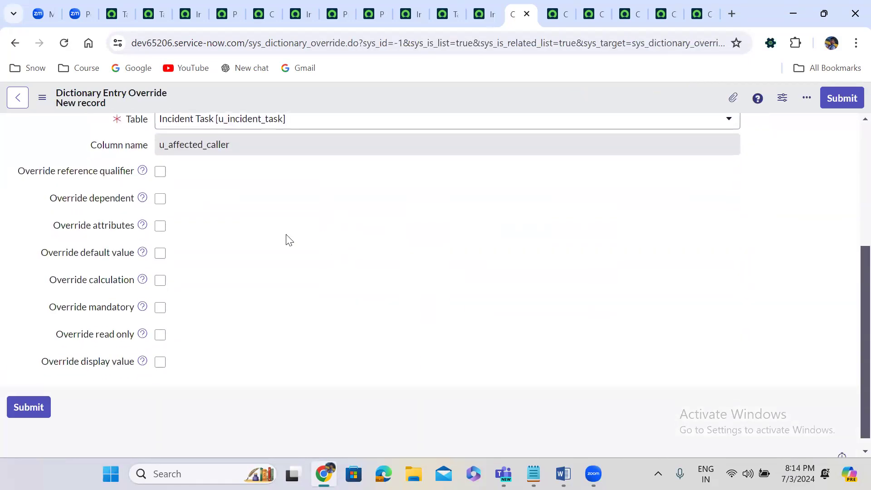
pyautogui.click(161, 226)
pyautogui.click(192, 253)
pyautogui.write('encode_utf8=false,ref_auto_completer=AJAXTableCompleter,ref_ac_columns=first_name;last_name;email;location;department;mobile_phone,ref_ac_columns_search=true,ref_ac_order_by=name')
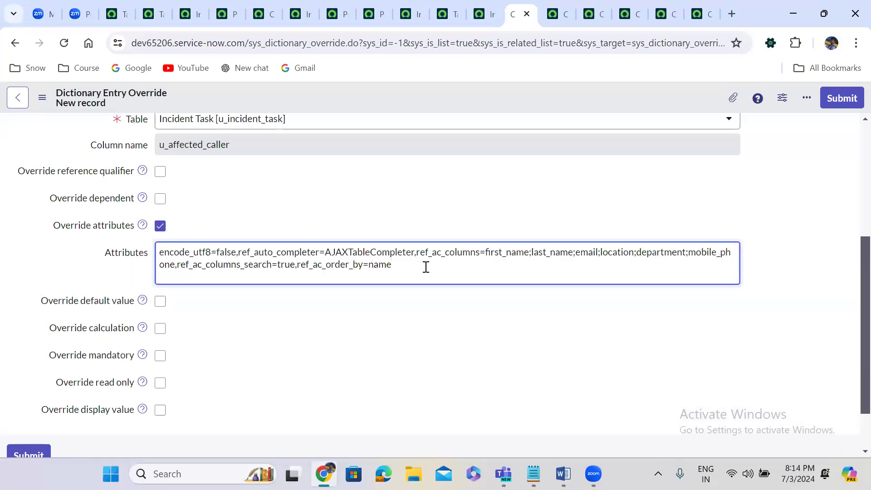
pyautogui.moveTo(485, 252); pyautogui.dragTo(600, 252)
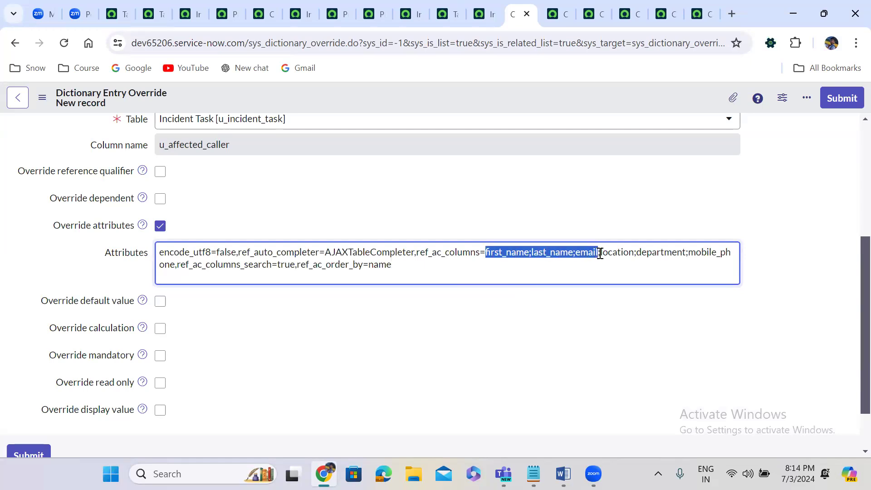
pyautogui.press('BackSpace')
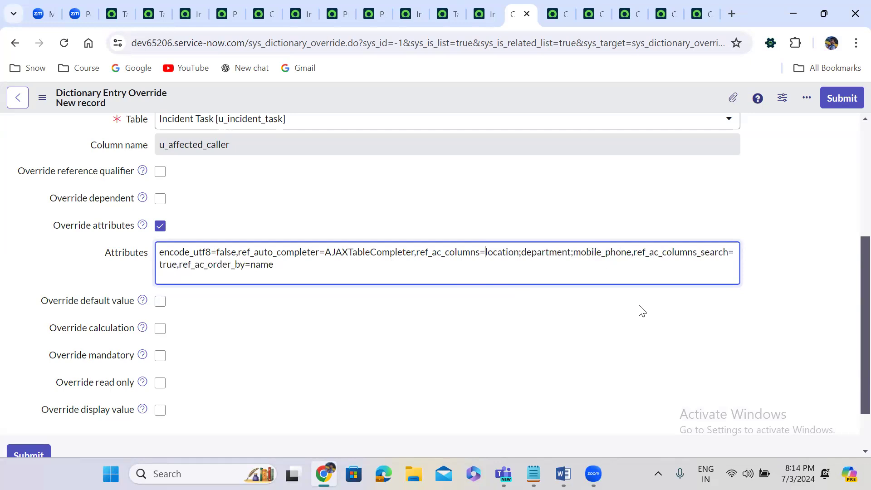
# Step: Copy the full edited attributes string and submit the Incident Task override
pyautogui.click(339, 266)
pyautogui.hotkey('ctrl', 'a')
pyautogui.hotkey('ctrl', 'c')
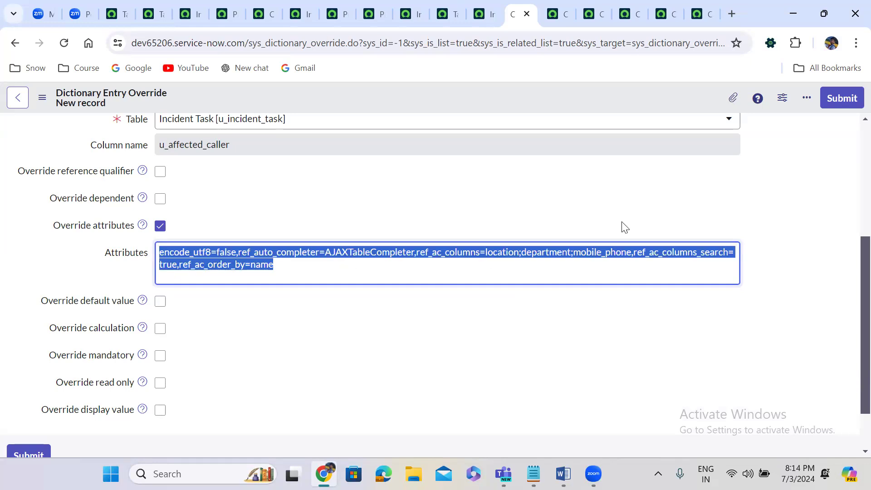
pyautogui.click(855, 98)
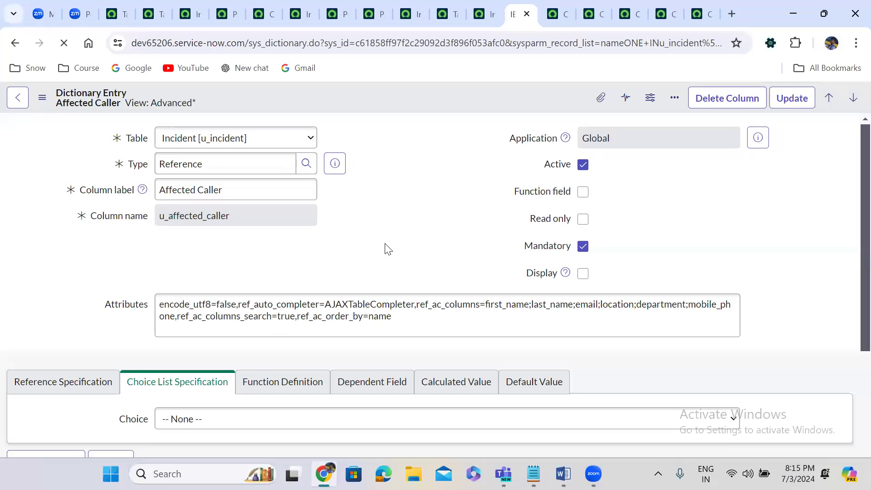
# Step: Start another dictionary override for Affected Caller and set its table to Problem Task [u_problem_task]
pyautogui.scroll(-6, 388, 248)
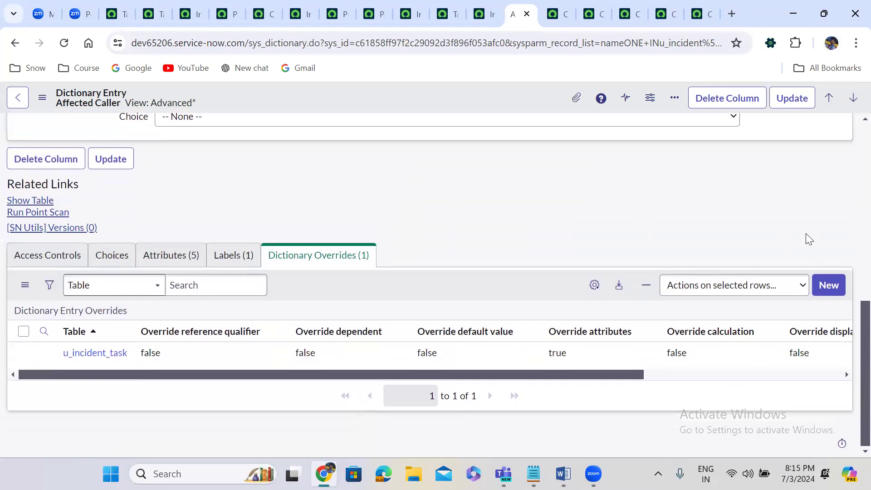
pyautogui.click(829, 285)
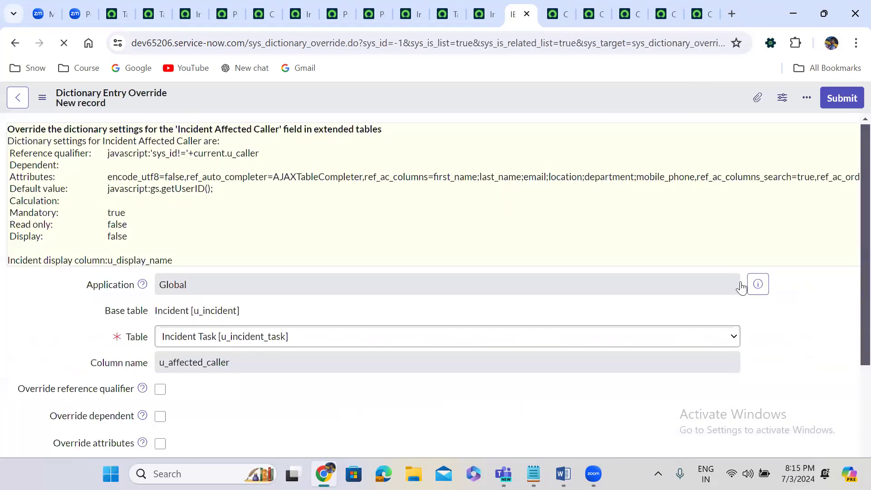
pyautogui.click(264, 335)
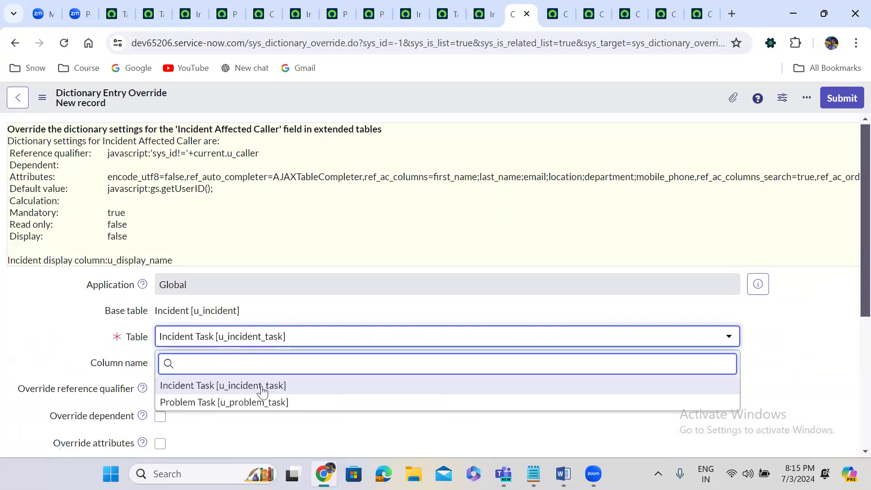
pyautogui.click(263, 401)
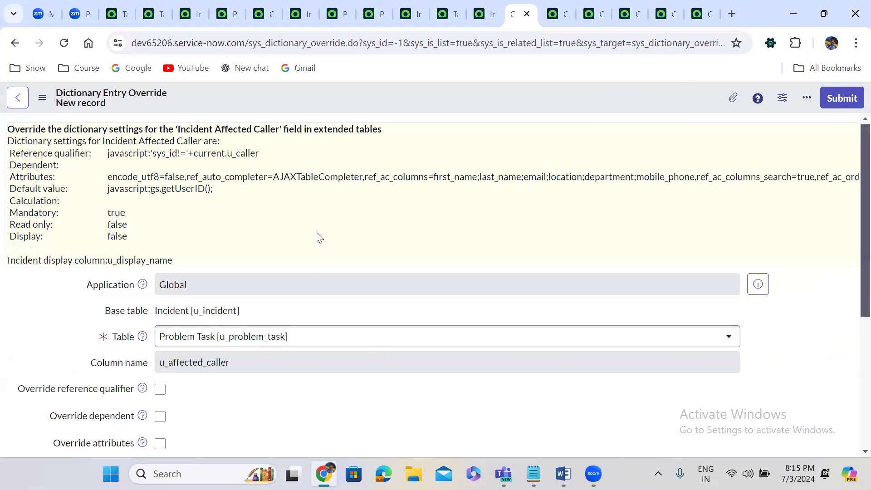
# Step: Override the attributes for Problem Task with the copied string limited to location;department;mobile_phone, and submit the record
pyautogui.scroll(-5, 316, 235)
pyautogui.click(160, 226)
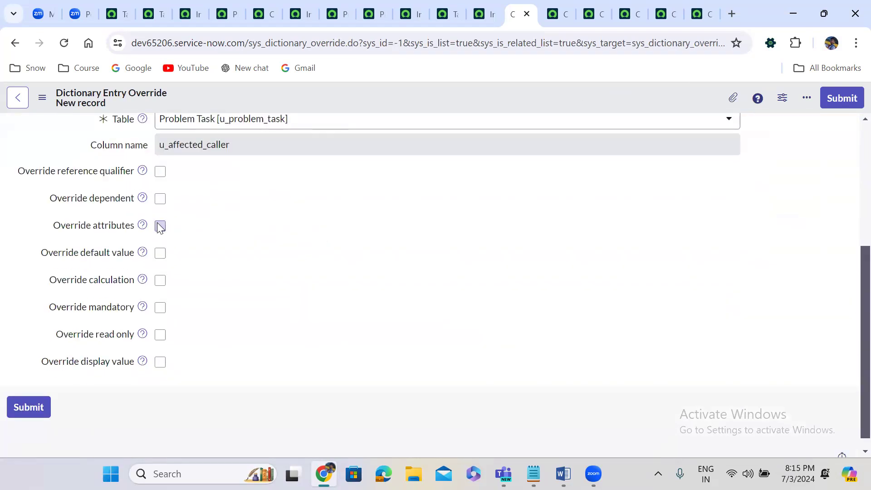
pyautogui.click(182, 249)
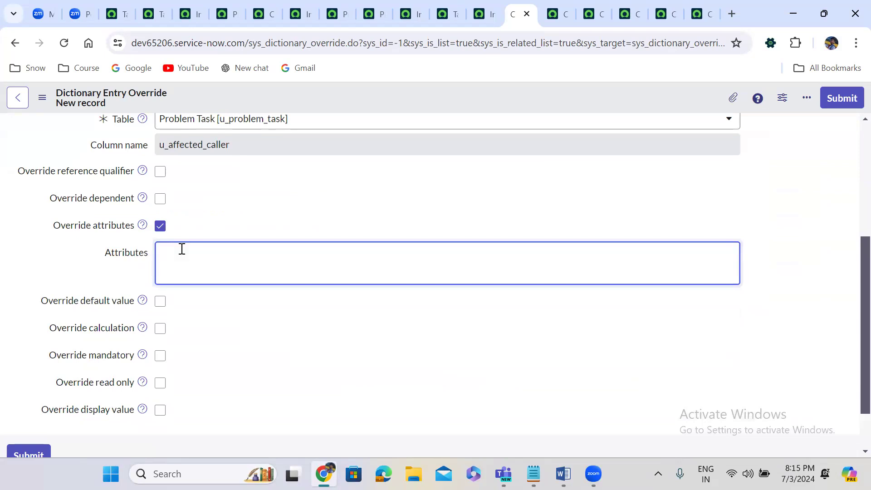
pyautogui.hotkey('ctrl', 'v')
pyautogui.click(850, 100)
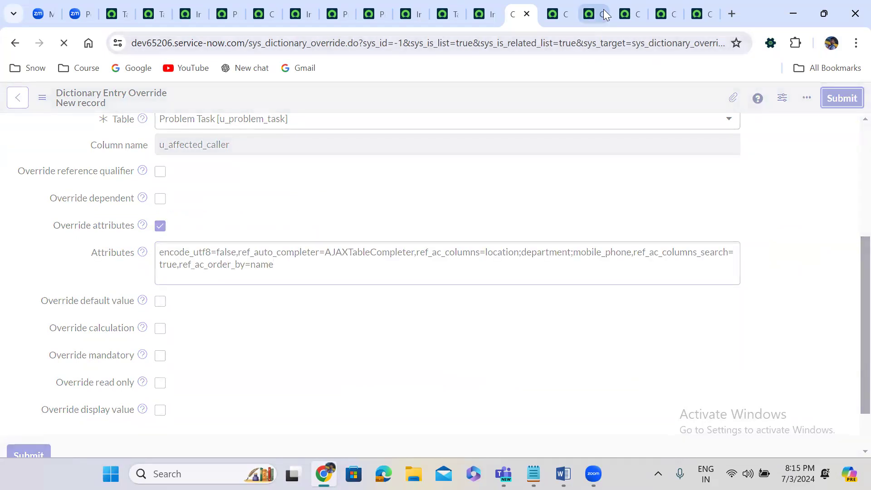
# Step: Reload the new Incident form and search Affected Caller with the wildcard ** to examine its suggestion columns
pyautogui.click(625, 6)
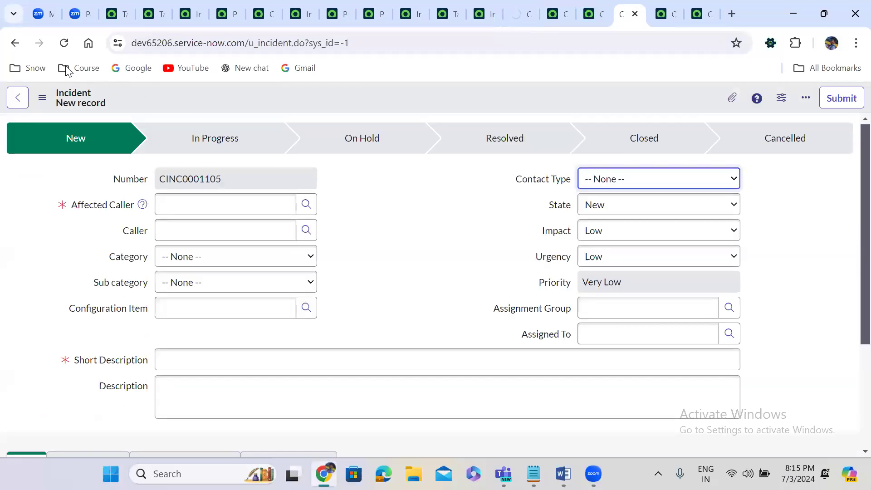
pyautogui.click(64, 43)
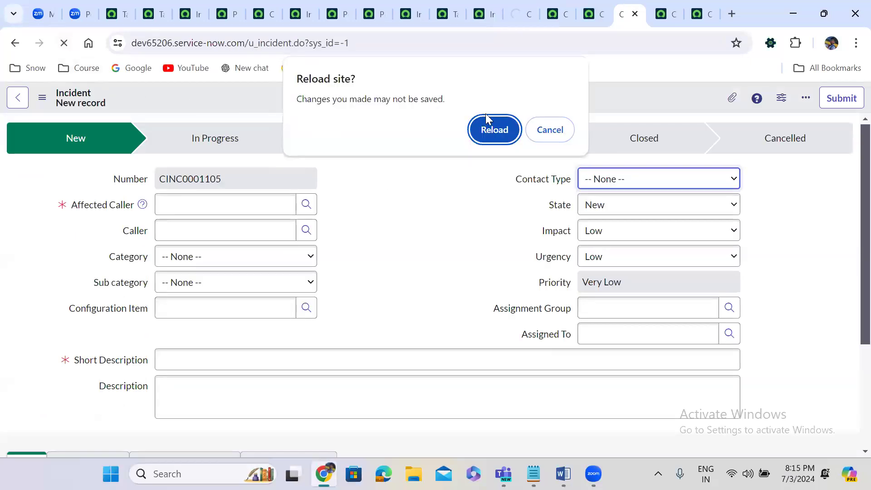
pyautogui.click(495, 125)
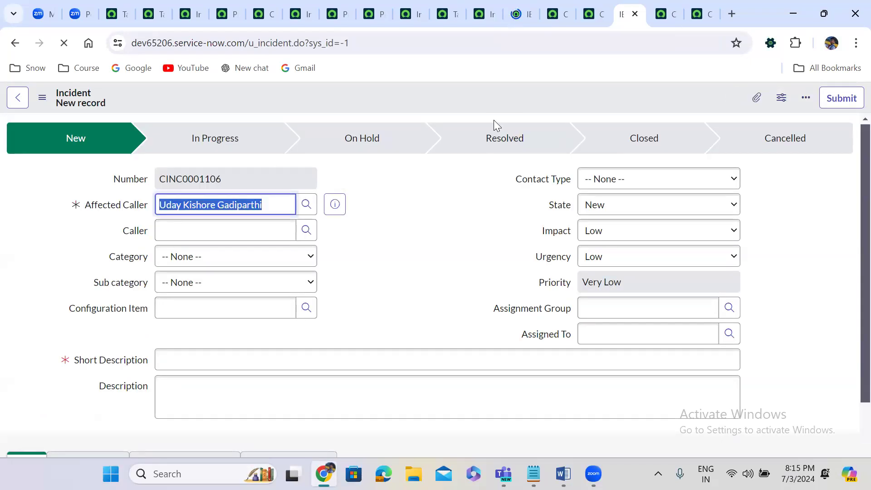
pyautogui.tripleClick(282, 205)
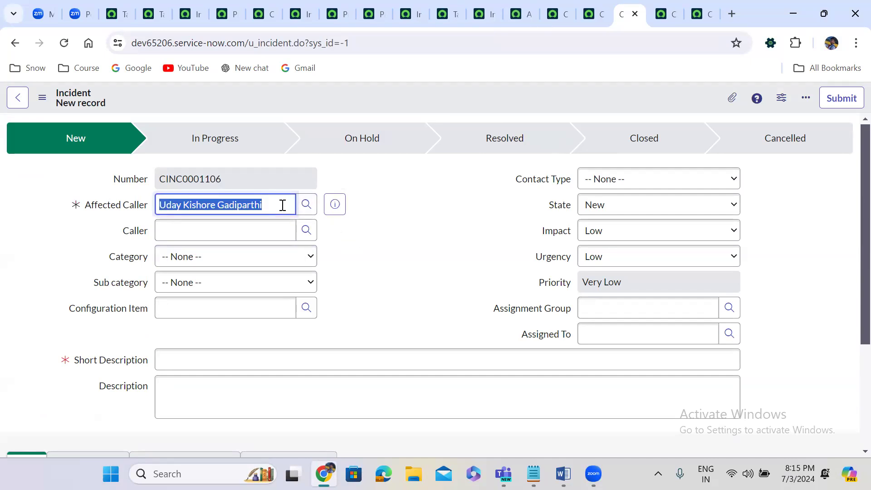
pyautogui.write('**')
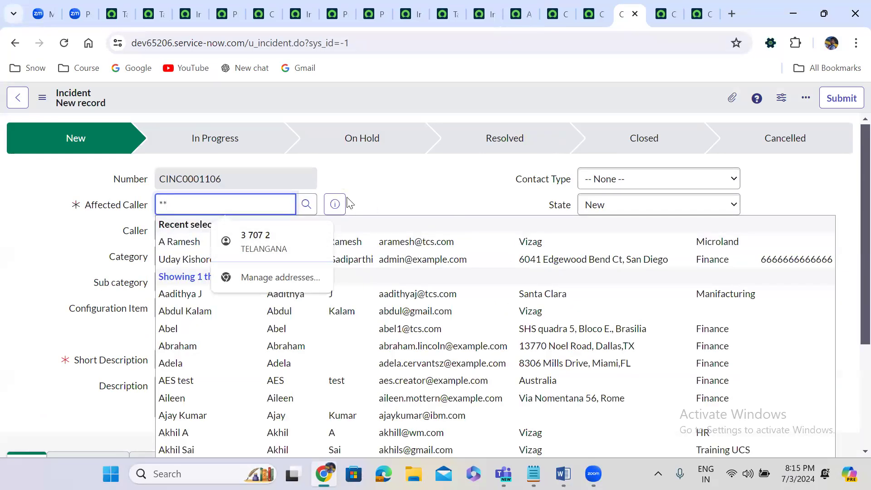
pyautogui.doubleClick(239, 202)
pyautogui.press('BackSpace')
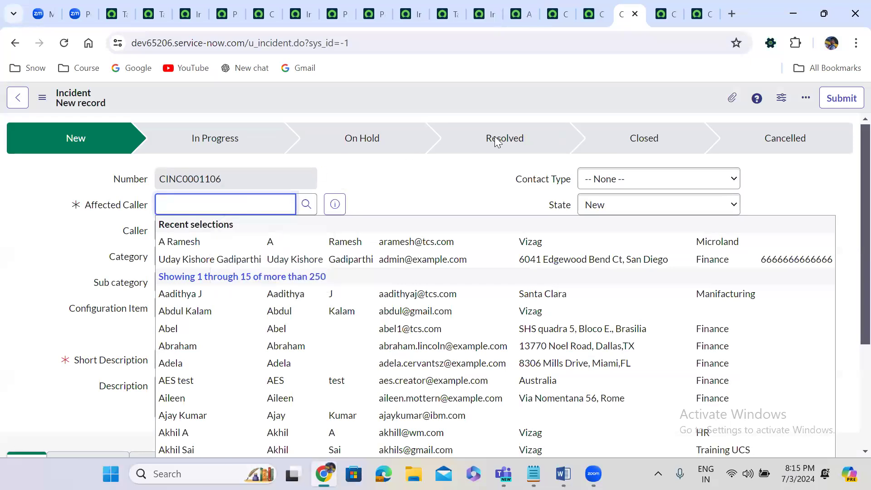
pyautogui.click(458, 179)
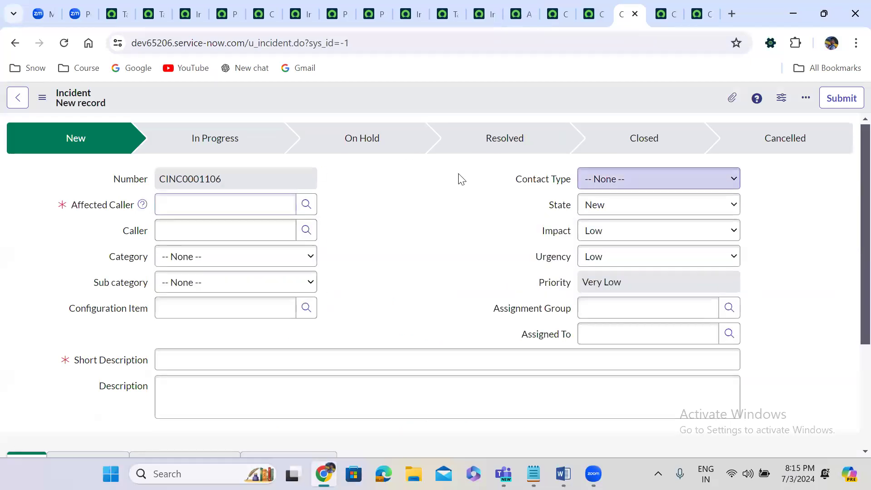
# Step: Reload the new Incident Task form and search Affected Caller with ** and a first name to check the suggestion columns
pyautogui.click(654, 3)
pyautogui.click(64, 43)
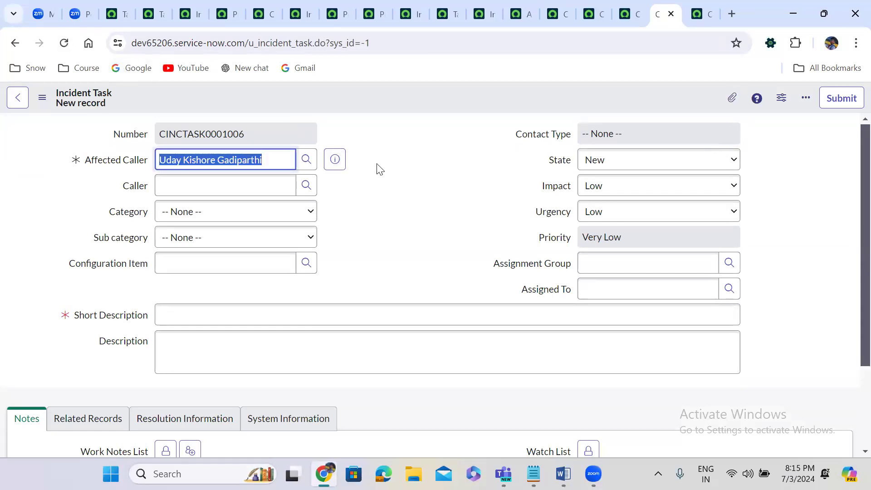
pyautogui.click(286, 164)
pyautogui.tripleClick(268, 165)
pyautogui.write('**')
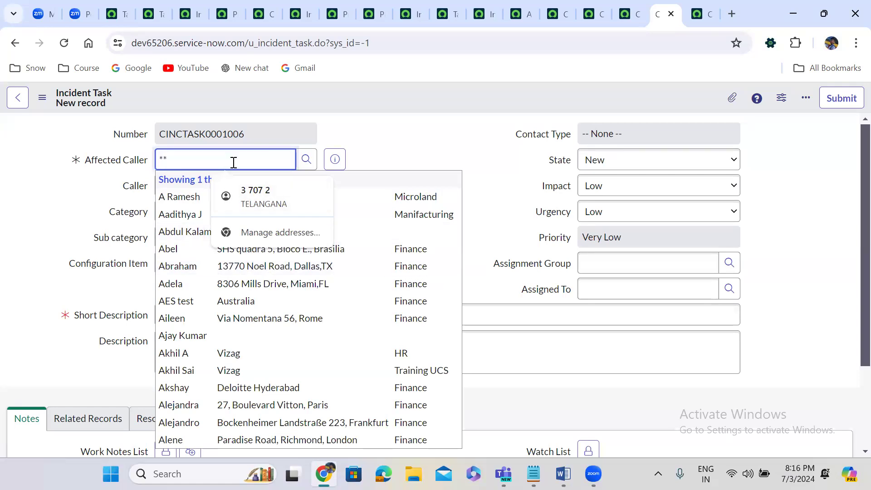
pyautogui.write('uday')
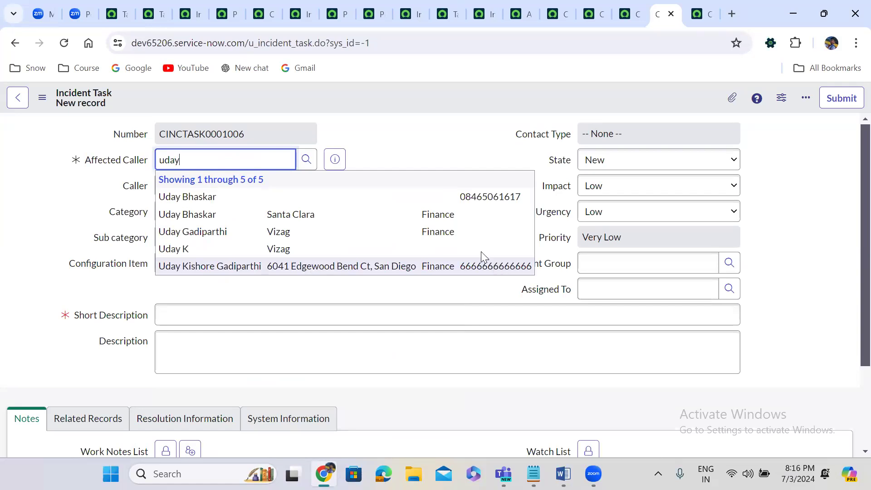
pyautogui.doubleClick(225, 154)
pyautogui.press('BackSpace')
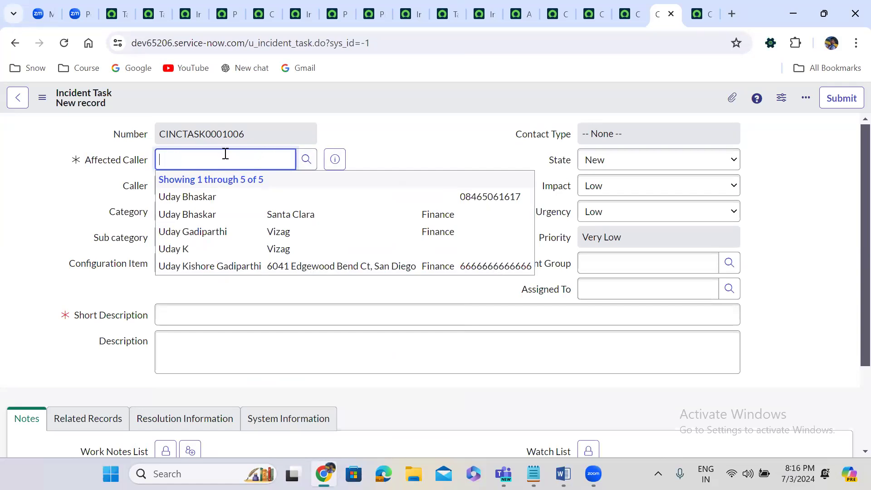
# Step: Reload the new Problem Task form and search Affected Caller by a first name to check the suggestion columns
pyautogui.click(719, 14)
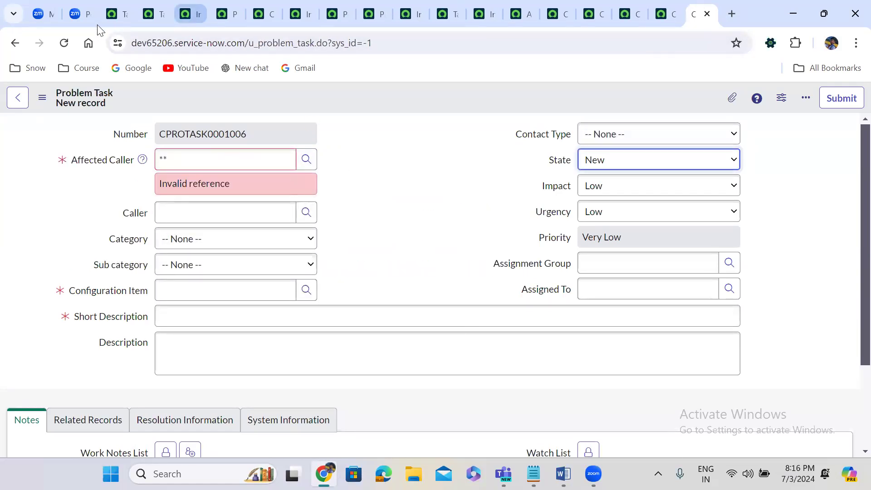
pyautogui.click(64, 43)
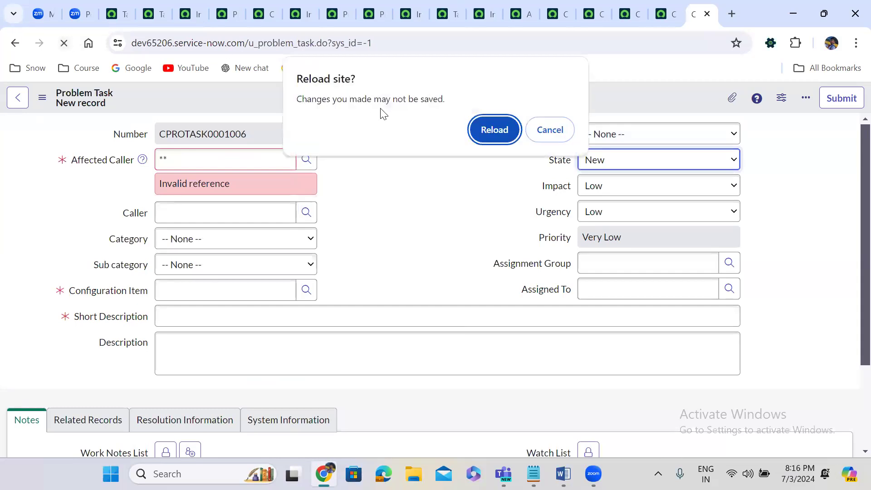
pyautogui.click(493, 130)
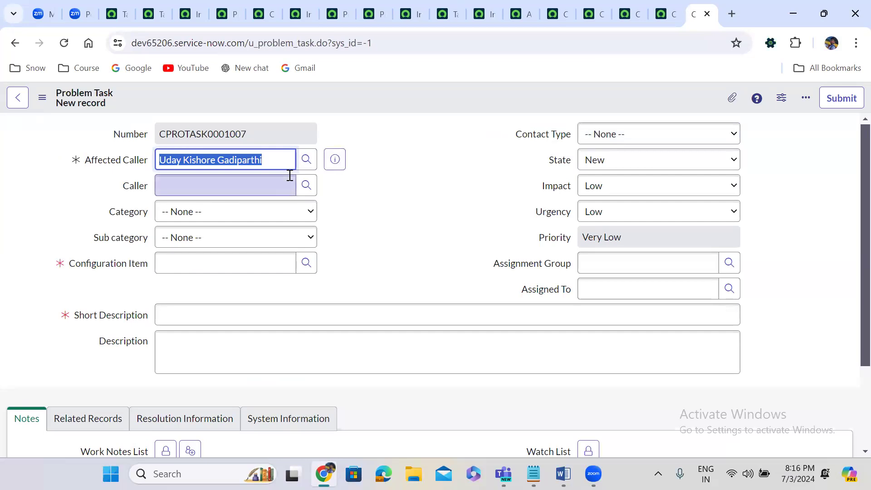
pyautogui.press('BackSpace')
pyautogui.write('uday')
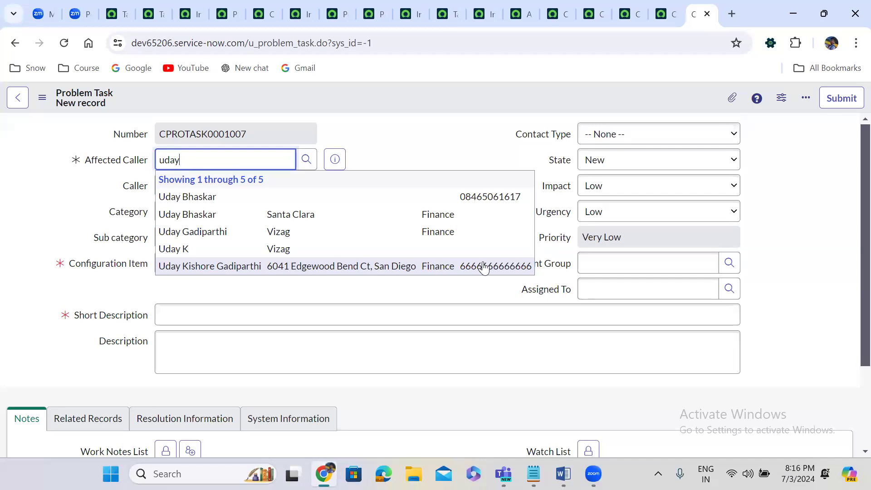
pyautogui.doubleClick(263, 158)
pyautogui.press('BackSpace')
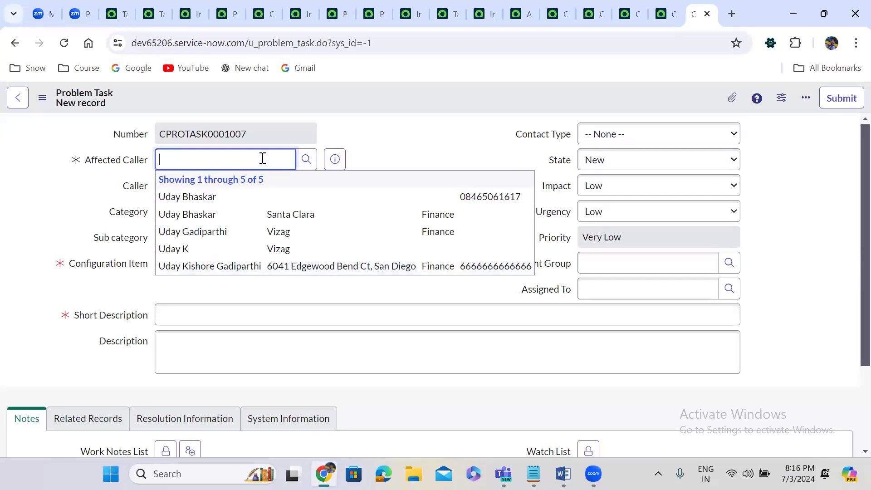
pyautogui.click(368, 145)
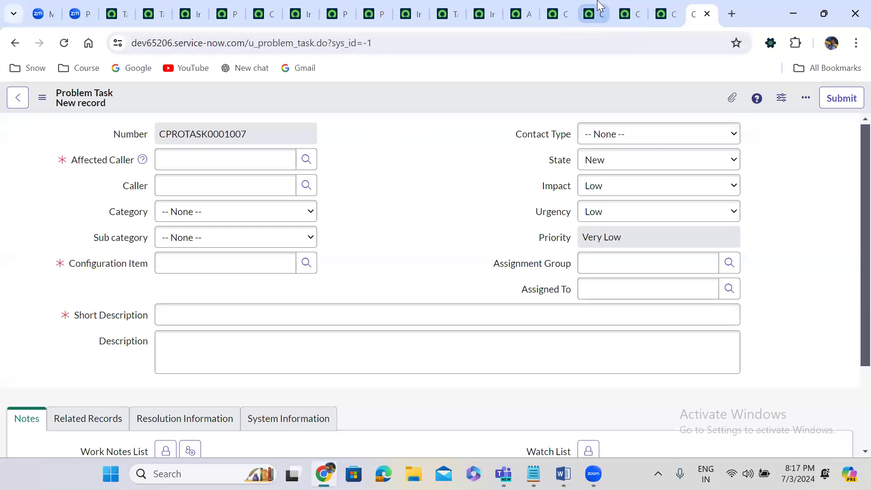
# Step: Return to the new Incident form and open the Affected Caller lookup to check how many users it offers
pyautogui.click(600, 6)
pyautogui.click(626, 14)
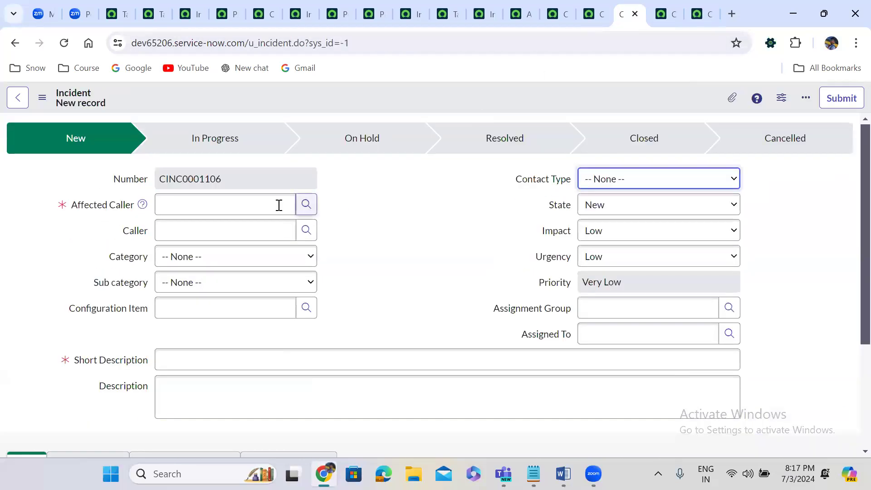
pyautogui.click(306, 205)
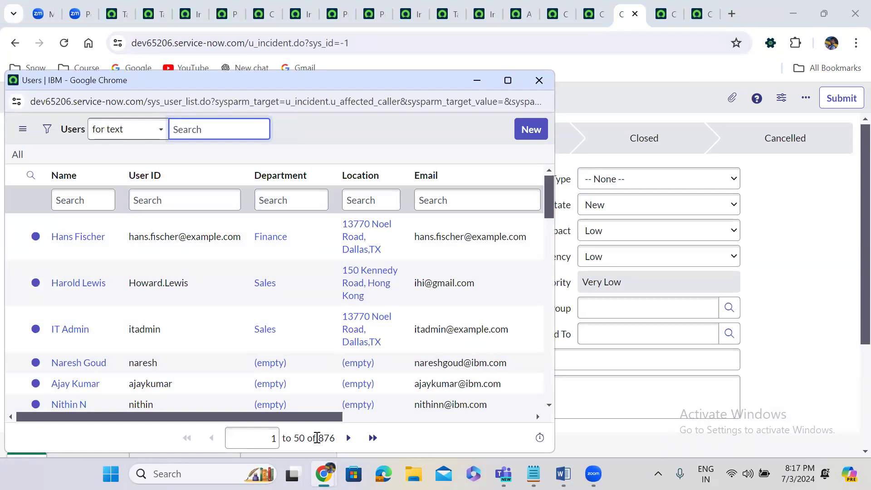
# Step: Open the Affected Caller lookup on the new Incident Task and Problem Task forms to compare their user lists
pyautogui.click(652, 20)
pyautogui.click(658, 14)
pyautogui.click(307, 156)
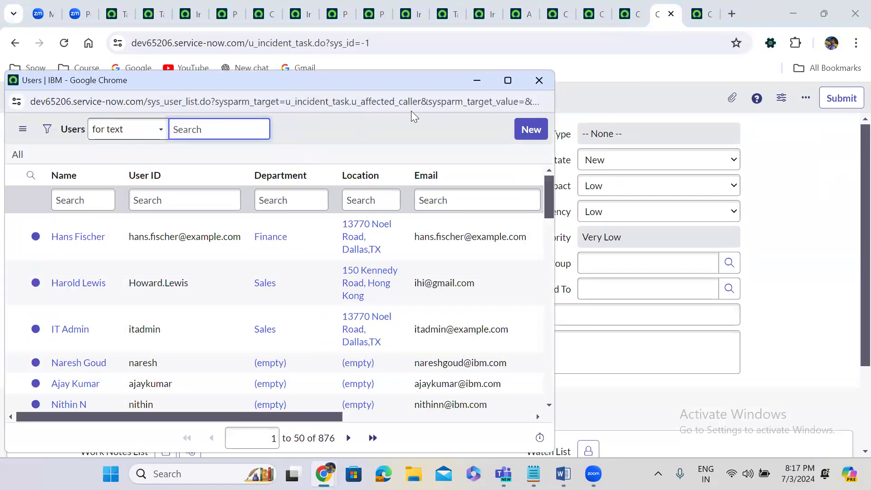
pyautogui.click(546, 80)
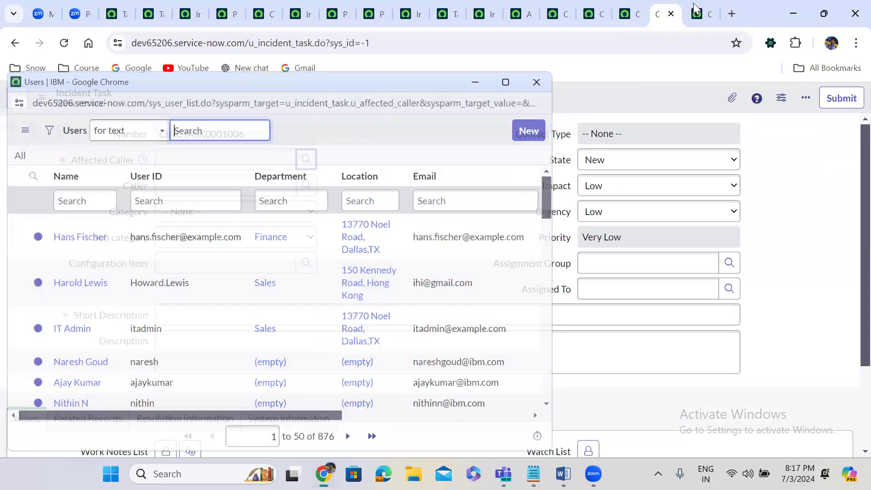
pyautogui.click(703, 13)
pyautogui.click(306, 159)
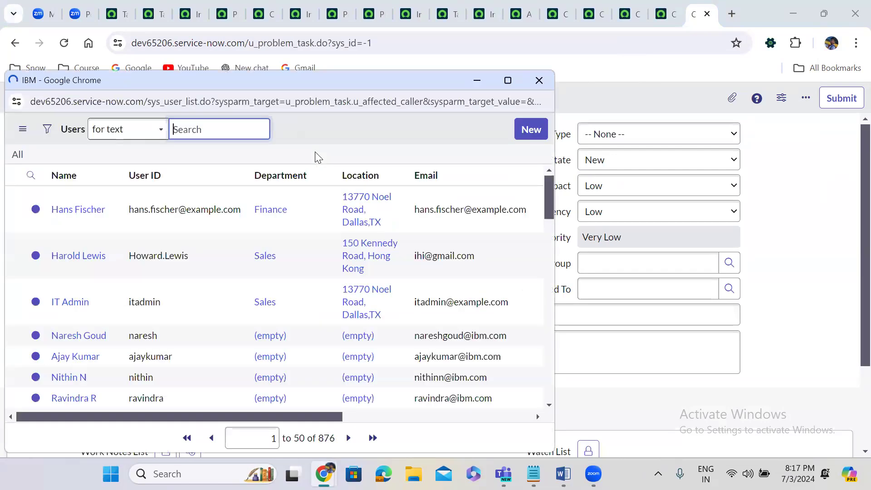
# Step: Close the user lookup and examine the reference specification of the Incident table's Configuration Item dictionary entry
pyautogui.click(534, 81)
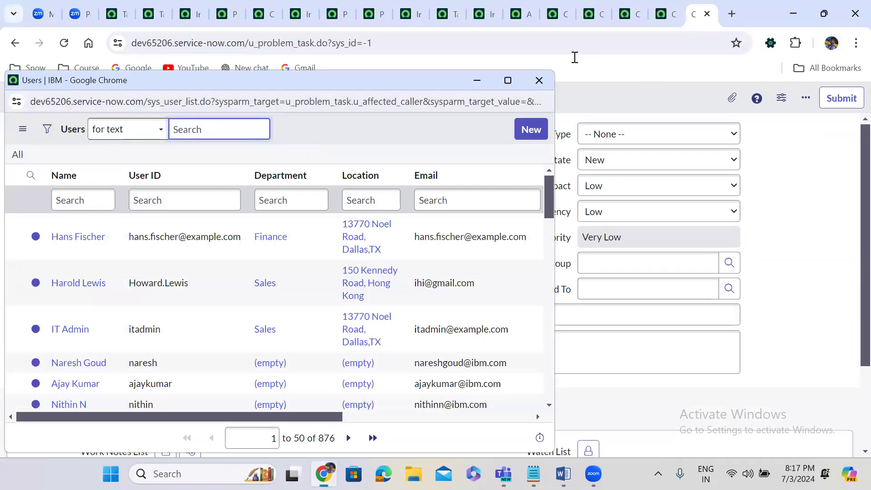
pyautogui.click(597, 6)
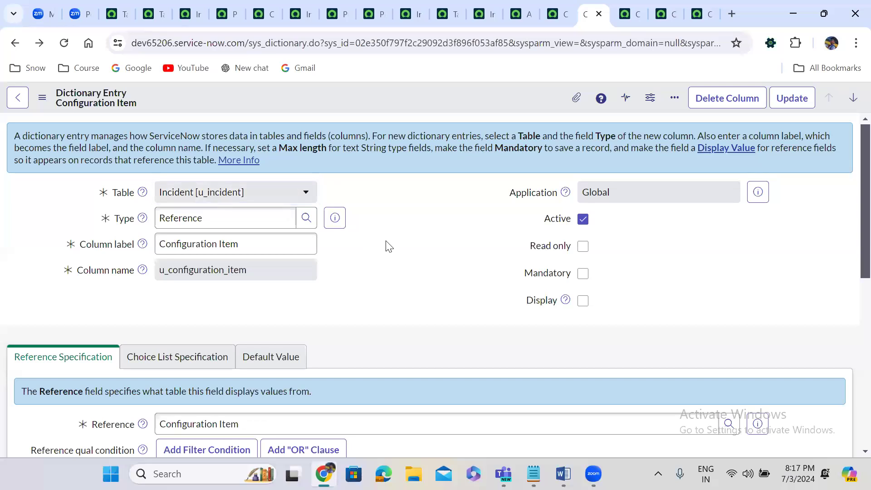
pyautogui.scroll(-3, 389, 246)
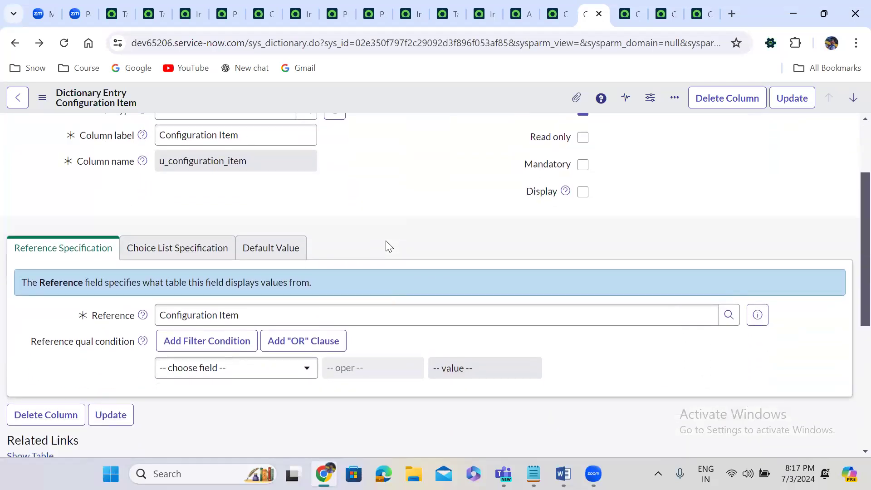
pyautogui.scroll(1, 388, 246)
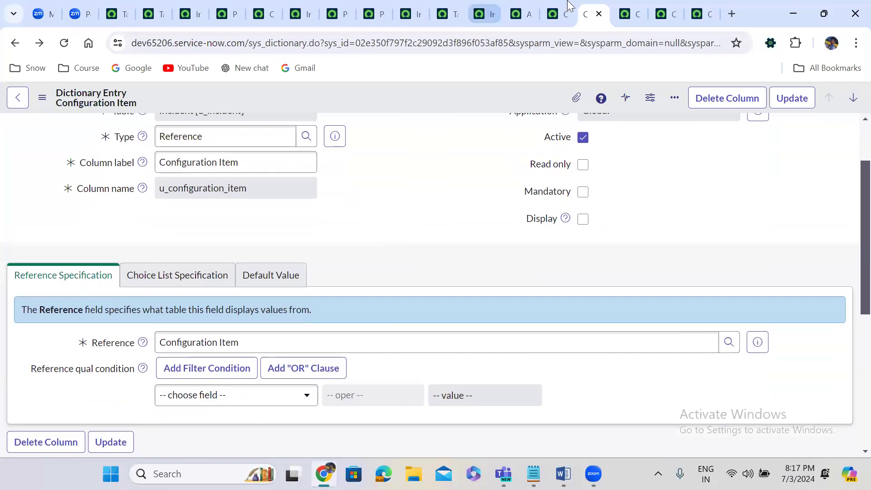
# Step: Revisit the new Incident, Incident Task and Problem Task forms and check the user list in the Problem Task's Affected Caller lookup
pyautogui.click(630, 3)
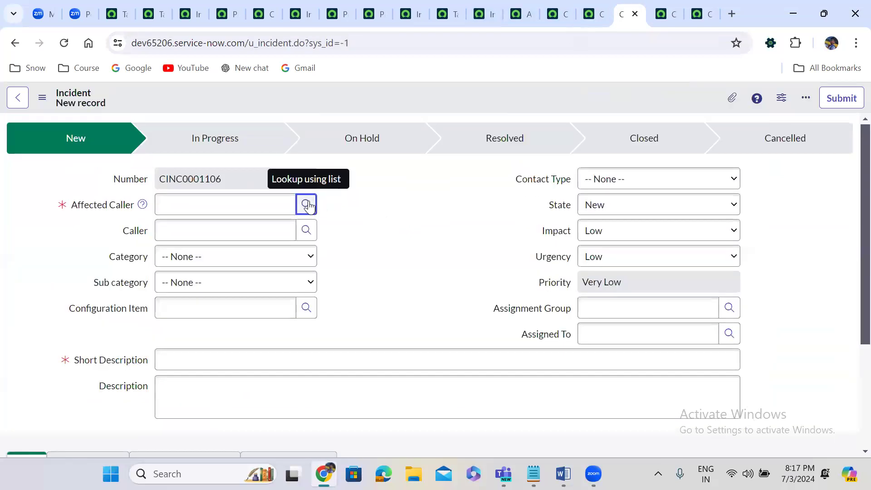
pyautogui.click(660, 6)
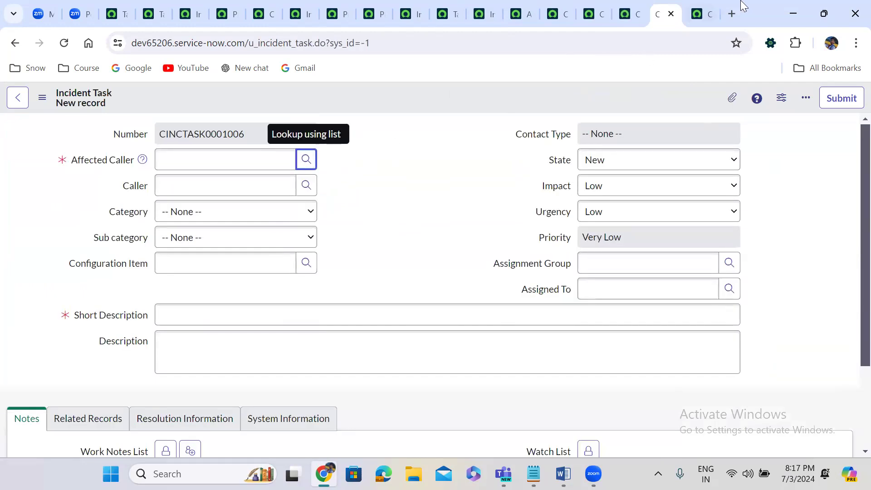
pyautogui.click(690, 4)
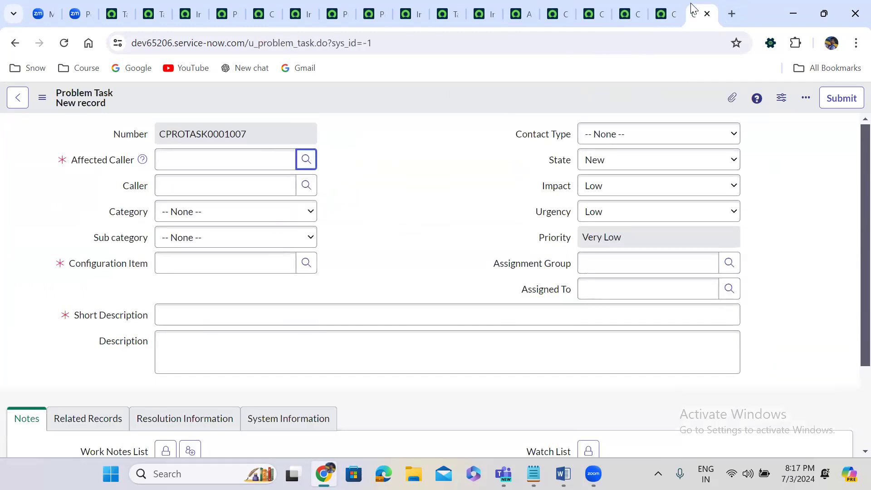
pyautogui.click(309, 162)
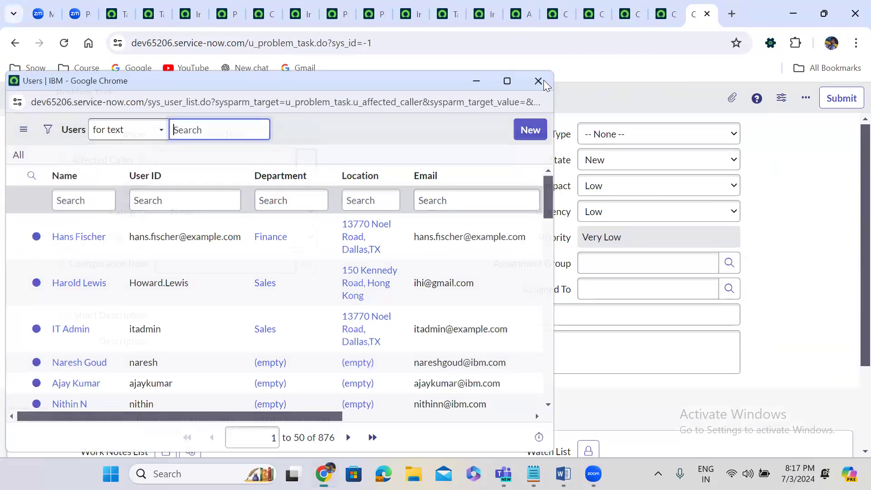
pyautogui.click(539, 81)
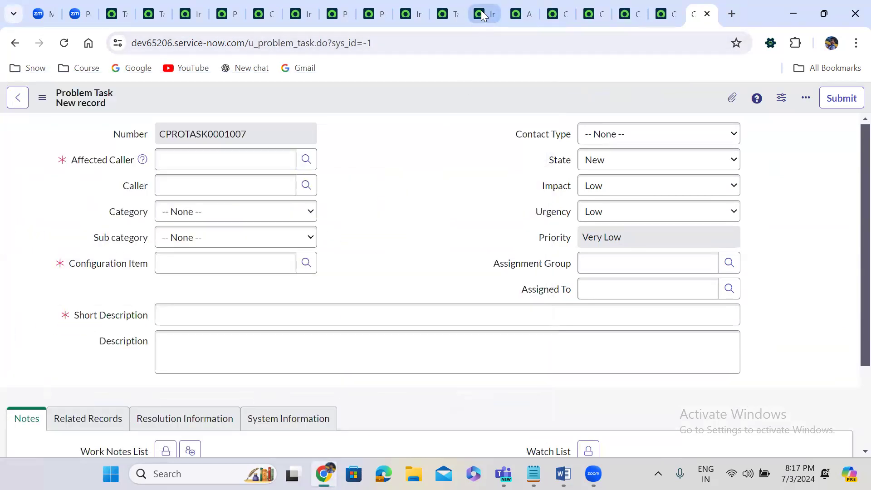
# Step: Examine the Incident table's dictionary entries from the Configuration Item column down to the Affected Caller column
pyautogui.click(482, 15)
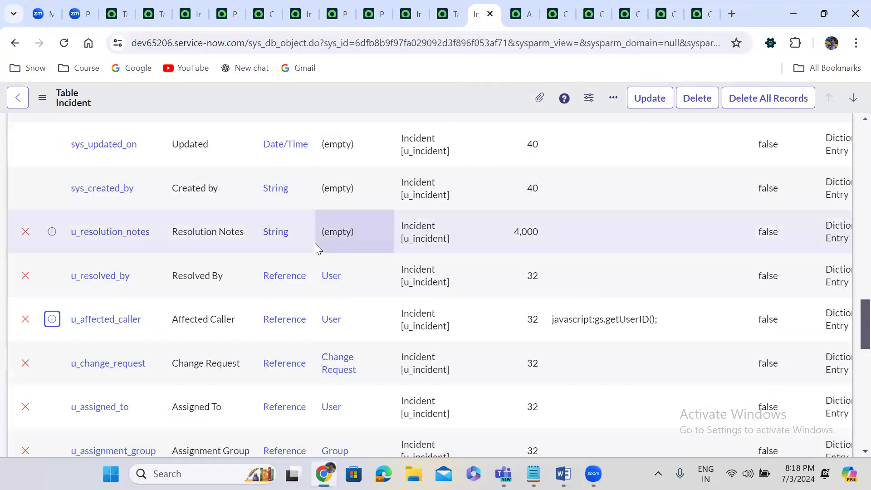
pyautogui.scroll(5, 315, 243)
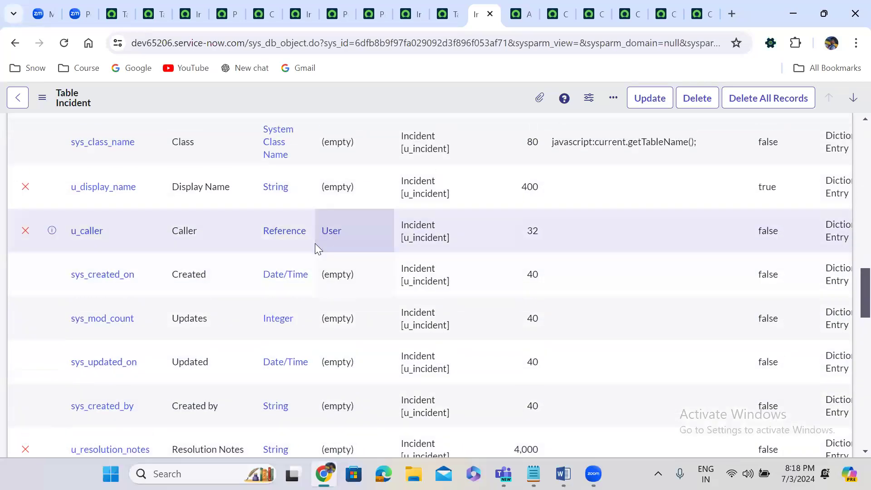
pyautogui.scroll(7, 315, 243)
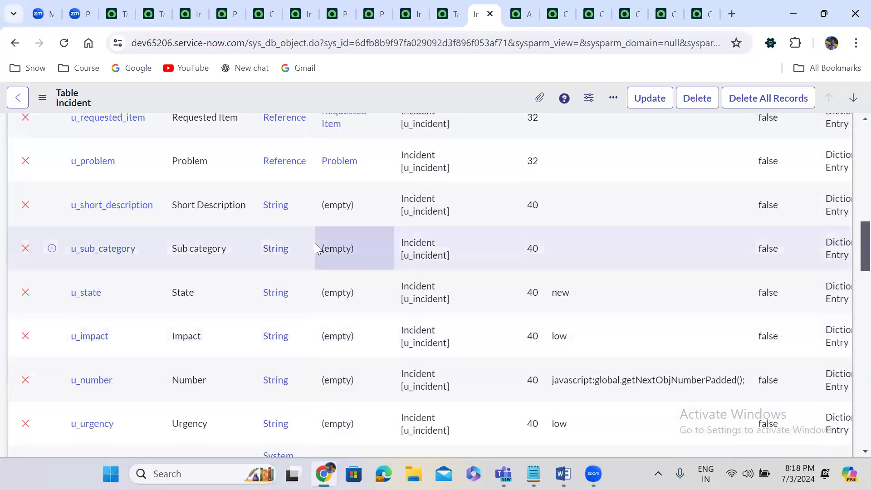
pyautogui.scroll(9, 315, 244)
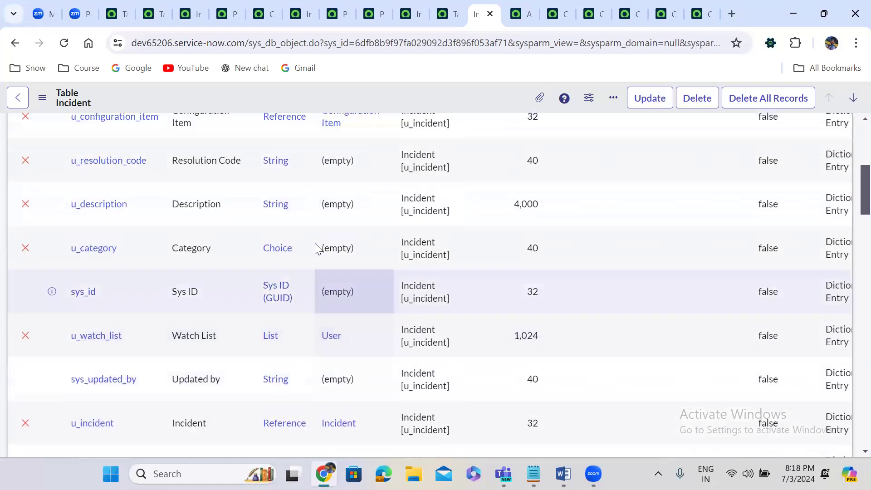
pyautogui.scroll(2, 317, 249)
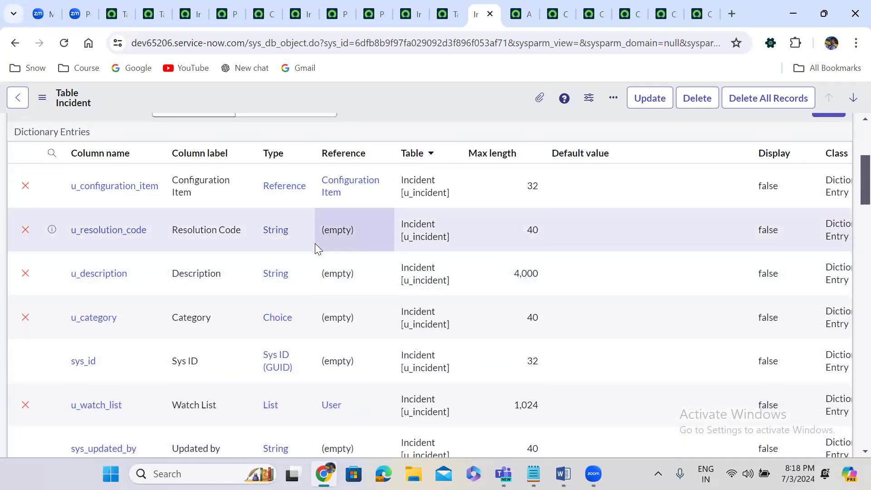
pyautogui.scroll(-1, 314, 243)
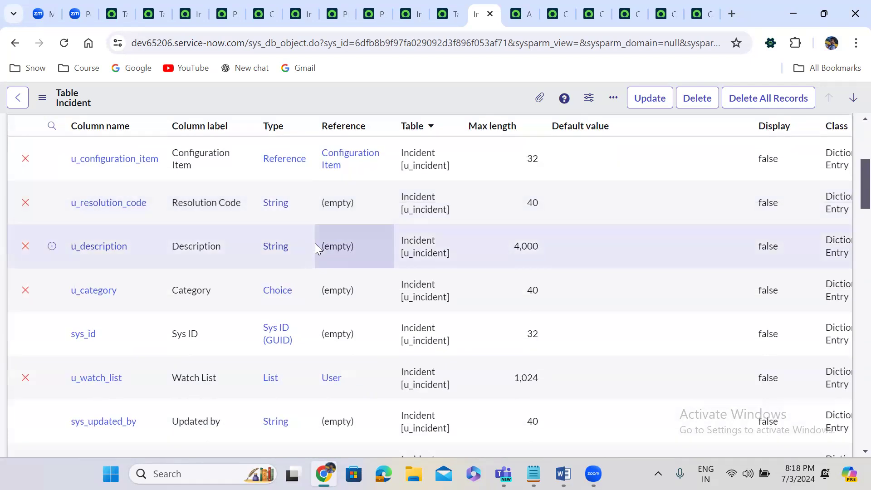
pyautogui.scroll(-1, 315, 243)
pyautogui.scroll(-8, 315, 243)
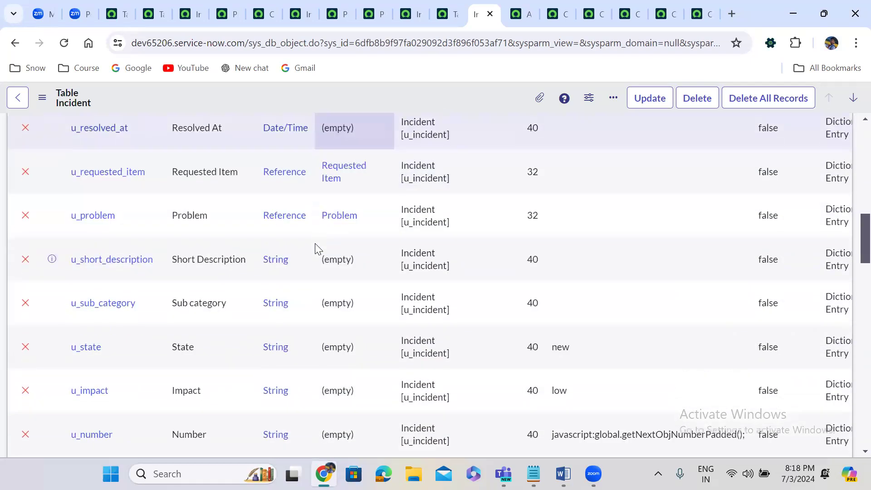
pyautogui.scroll(-5, 315, 244)
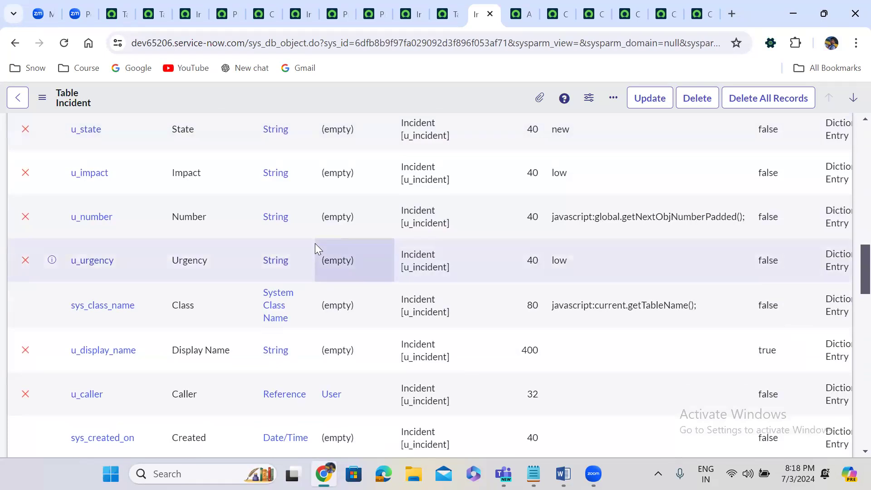
pyautogui.scroll(-9, 315, 243)
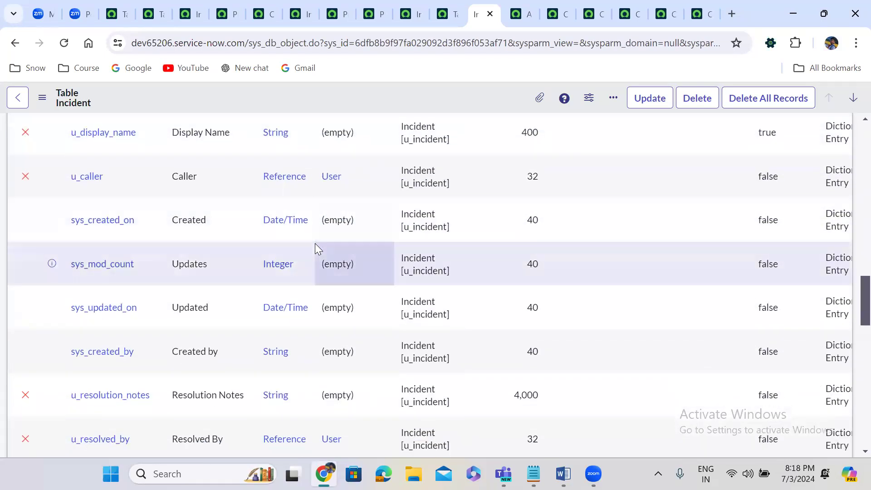
pyautogui.scroll(-1, 315, 246)
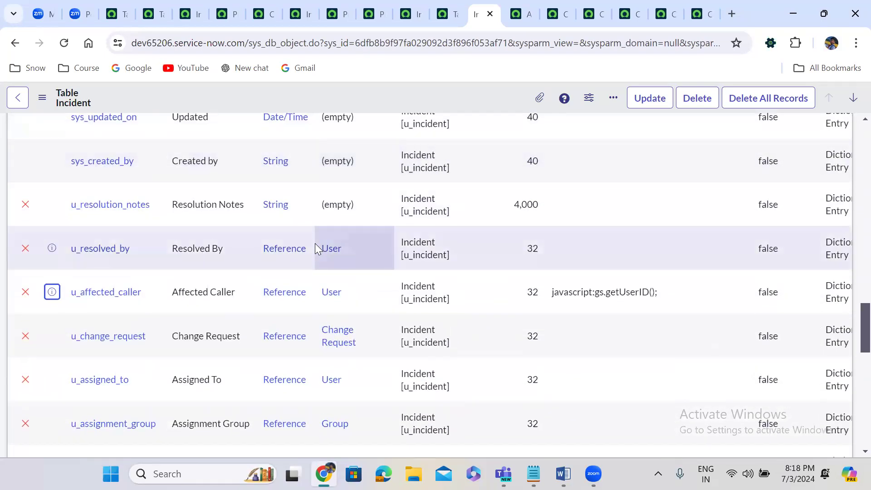
# Step: Open the u_incident_task and u_problem_task overrides of the Affected Caller dictionary entry on separate pages
pyautogui.click(507, 6)
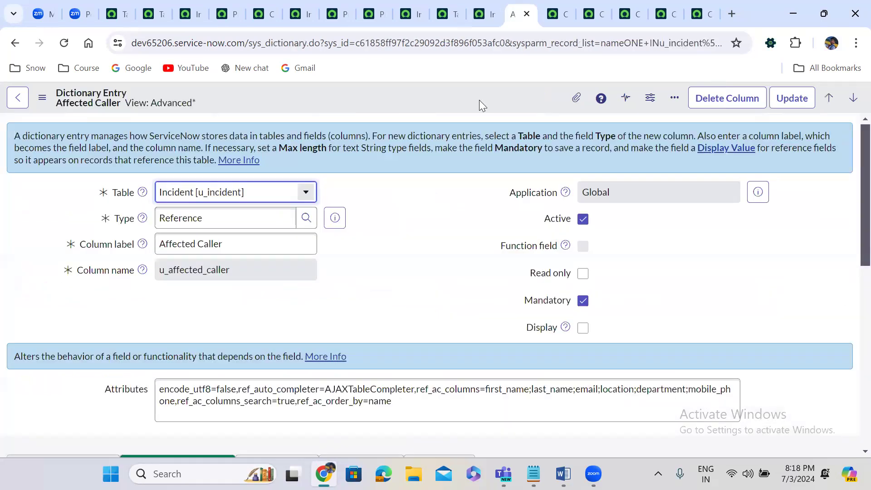
pyautogui.scroll(-1, 386, 286)
pyautogui.scroll(-6, 385, 285)
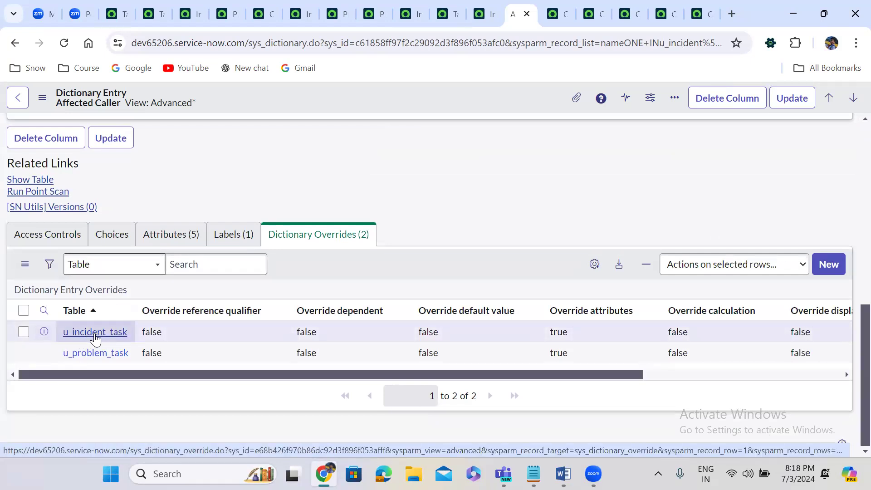
pyautogui.keyDown('ctrl'); pyautogui.click(95, 333); pyautogui.keyUp('ctrl')
pyautogui.keyDown('ctrl'); pyautogui.click(96, 354); pyautogui.keyUp('ctrl')
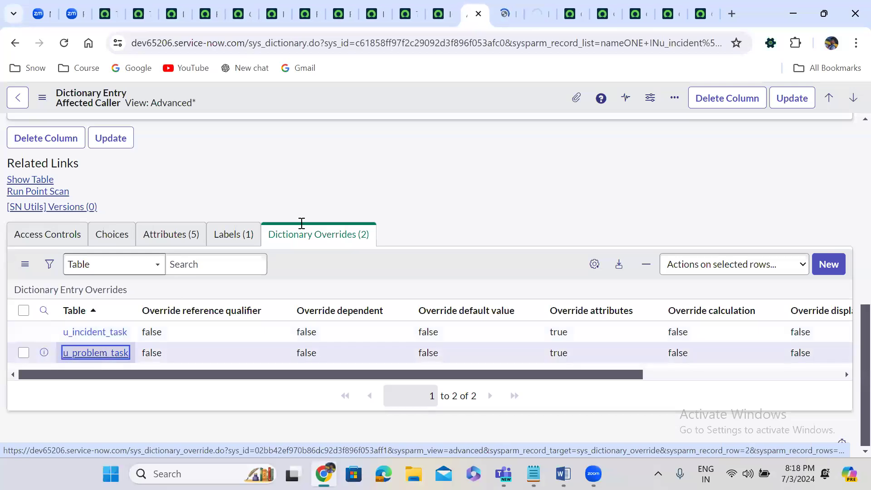
# Step: Enable Override reference qualifier in the Affected Caller overrides for both Incident Task and Problem Task
pyautogui.click(497, 15)
pyautogui.scroll(-1, 257, 240)
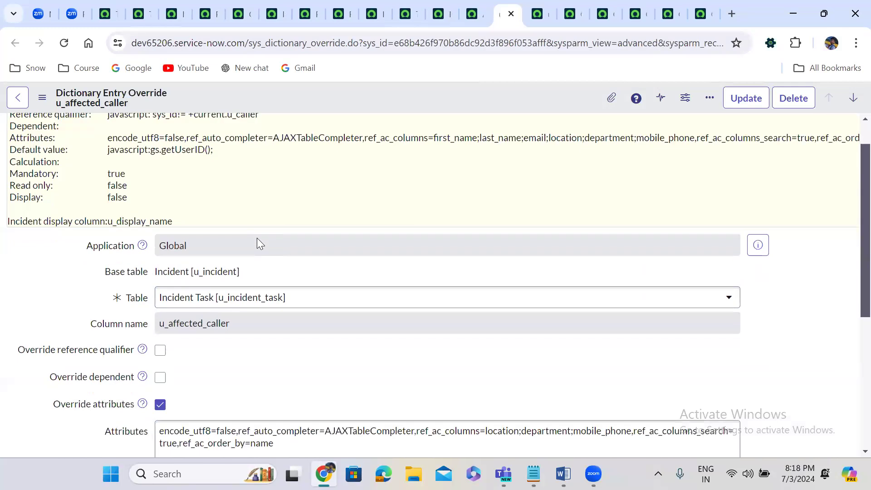
pyautogui.scroll(-3, 257, 238)
pyautogui.click(161, 227)
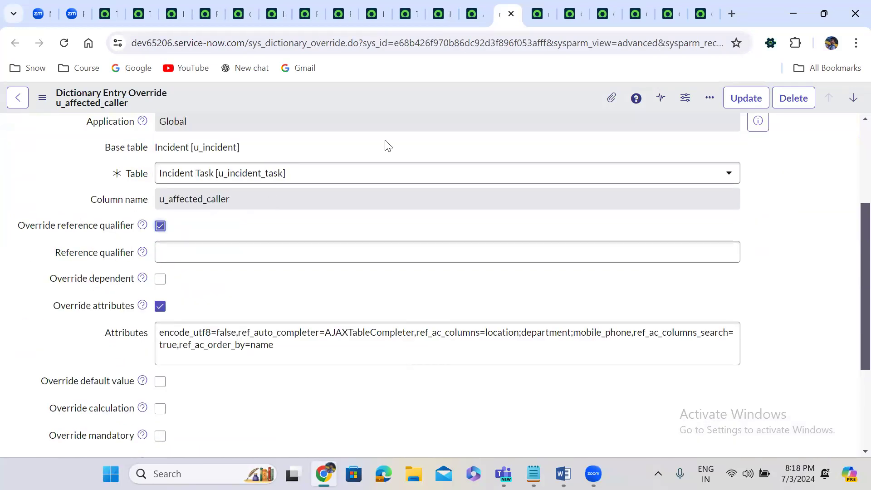
pyautogui.click(537, 13)
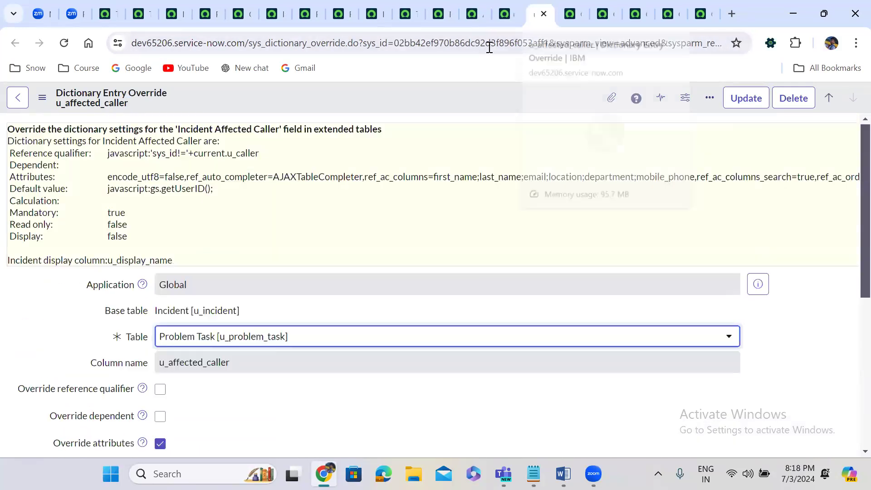
pyautogui.click(160, 389)
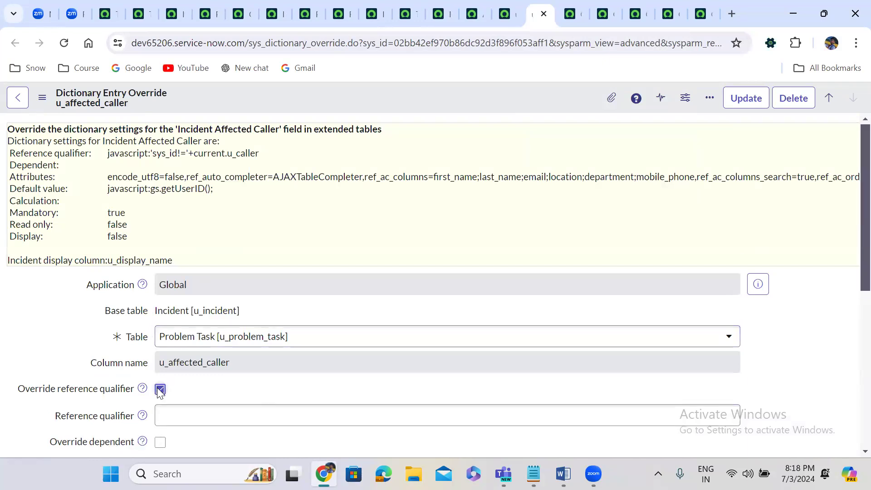
# Step: Set Use reference qualifier to Simple in the reference specification of the Incident table's Affected Caller dictionary entry
pyautogui.click(473, 14)
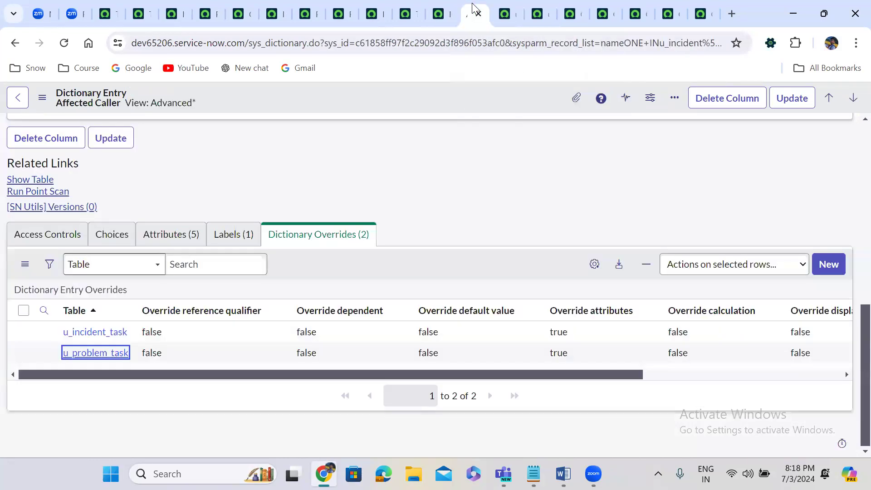
pyautogui.click(280, 164)
pyautogui.scroll(1, 280, 164)
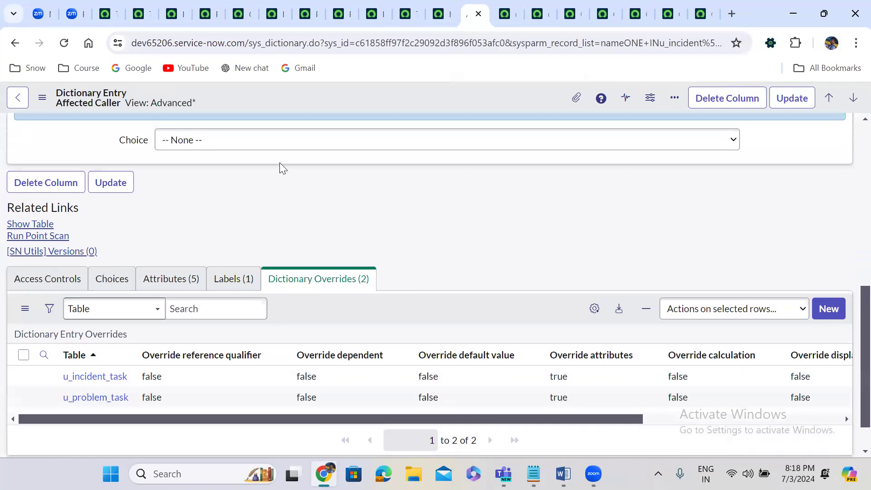
pyautogui.scroll(4, 280, 165)
pyautogui.click(70, 252)
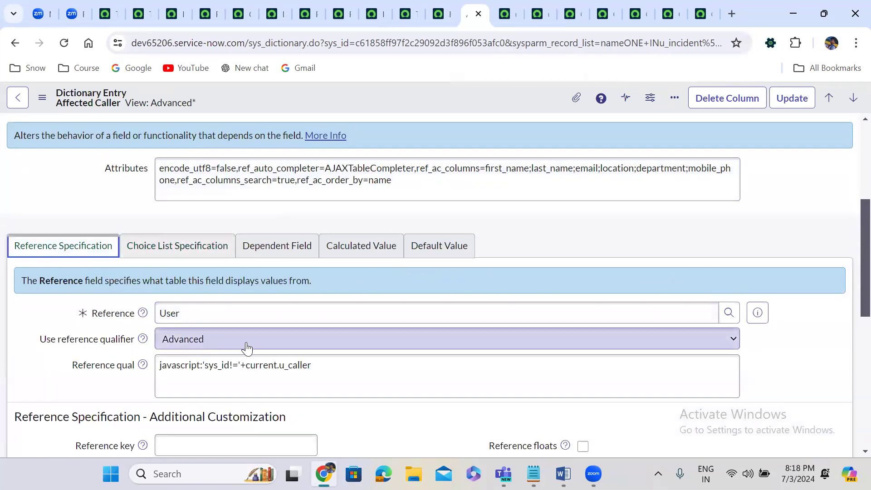
pyautogui.click(215, 340)
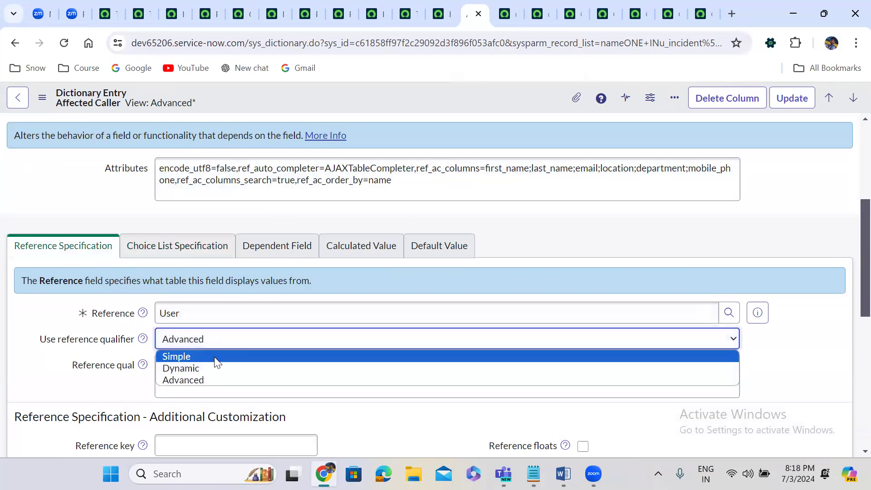
pyautogui.click(215, 357)
# Step: Define the Affected Caller reference qualifier condition as Department is HR and save the dictionary entry
pyautogui.click(228, 392)
pyautogui.write('depa')
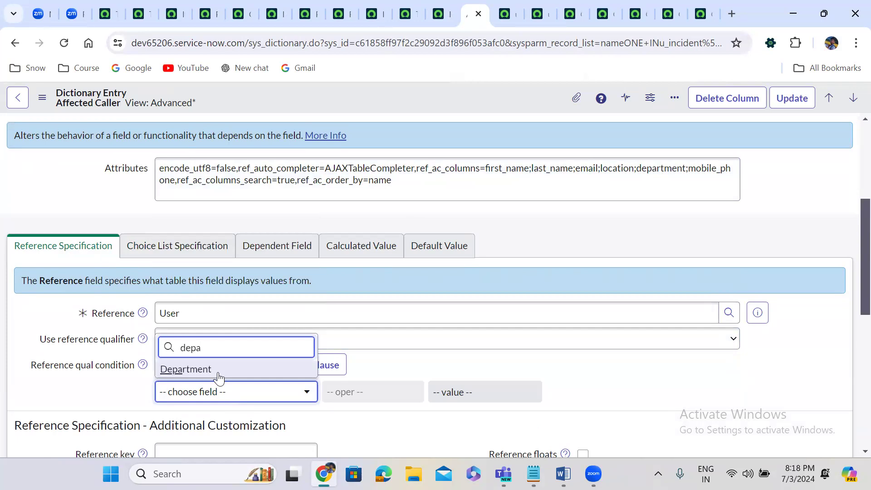
pyautogui.click(217, 370)
pyautogui.click(449, 392)
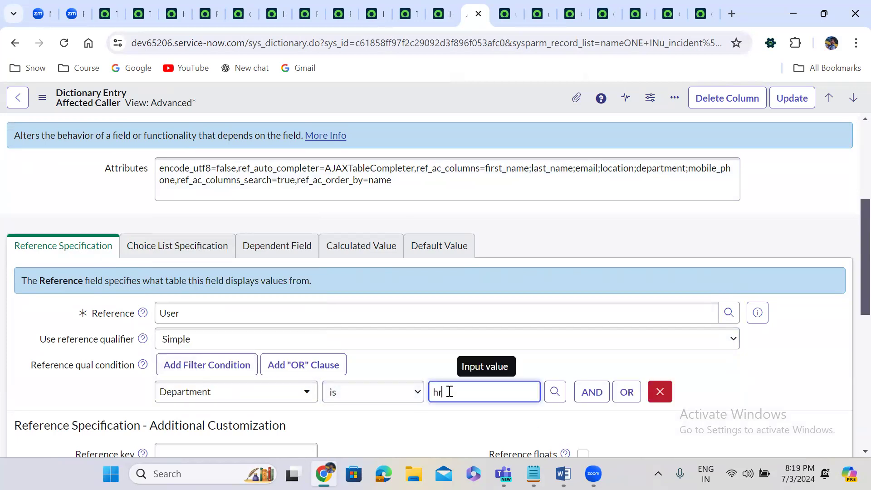
pyautogui.write('hr')
pyautogui.click(449, 422)
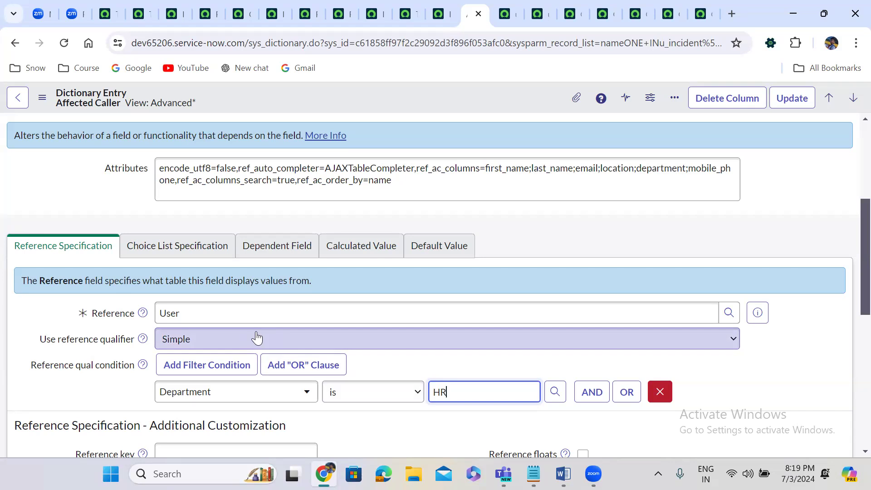
pyautogui.rightClick(383, 97)
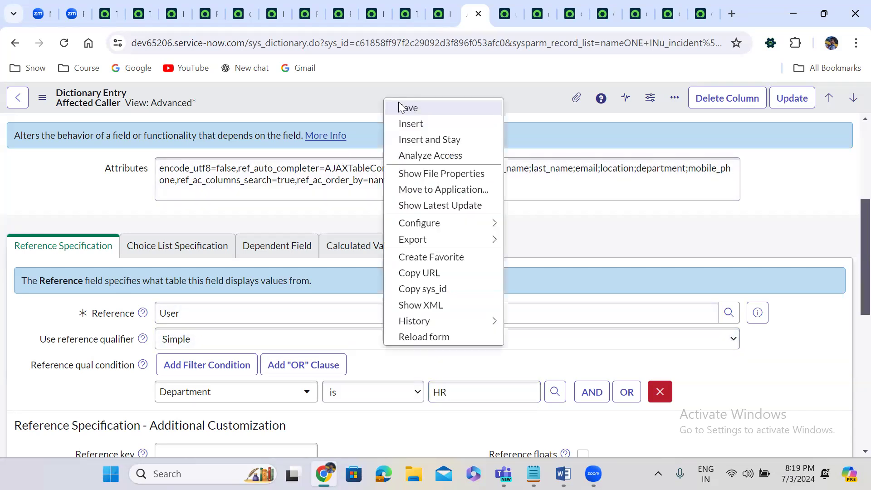
pyautogui.click(405, 108)
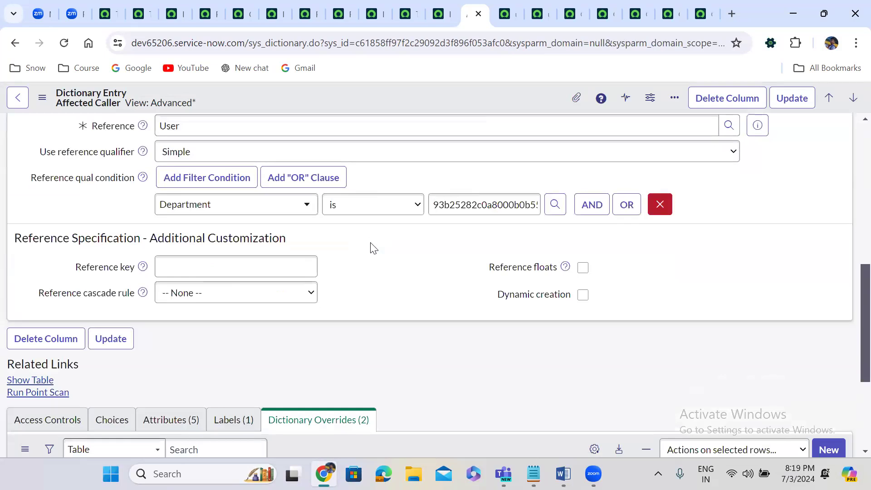
# Step: Show Affected Caller's reference qualifier as Advanced, copy its encoded department query without the trailing ^EQ, and return the qualifier to Simple
pyautogui.click(262, 159)
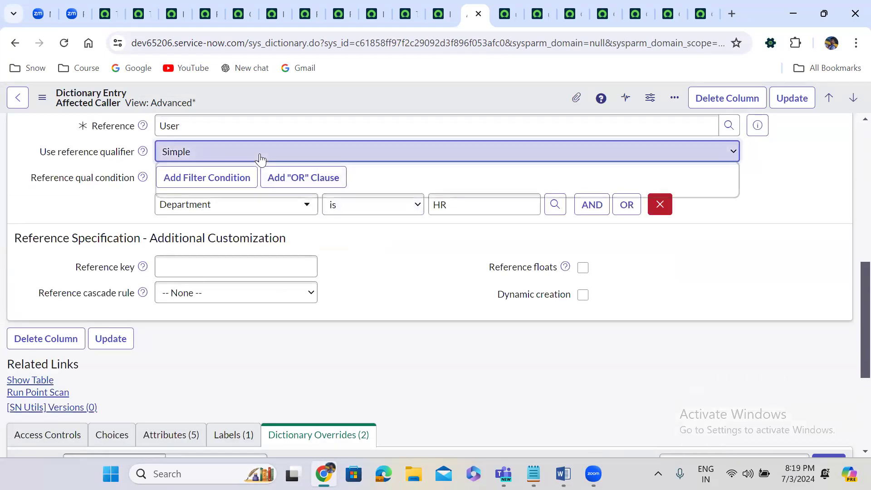
pyautogui.click(247, 192)
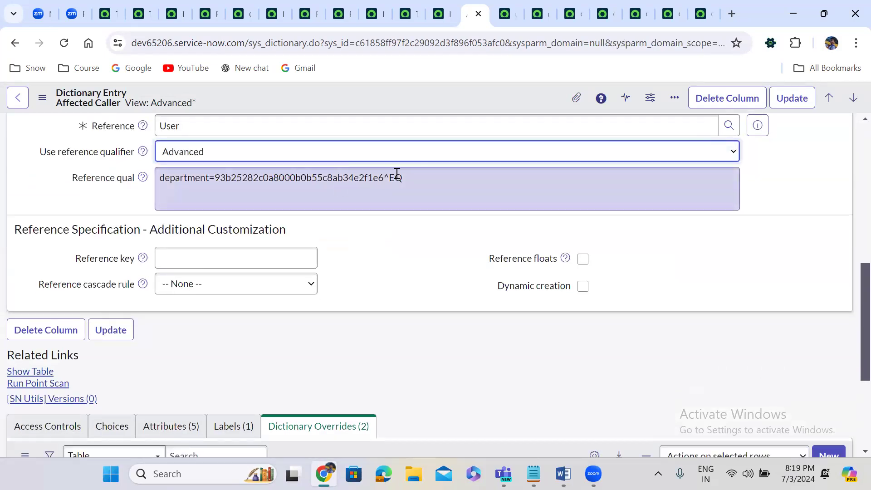
pyautogui.moveTo(383, 178); pyautogui.dragTo(112, 181)
pyautogui.hotkey('ctrl', 'c')
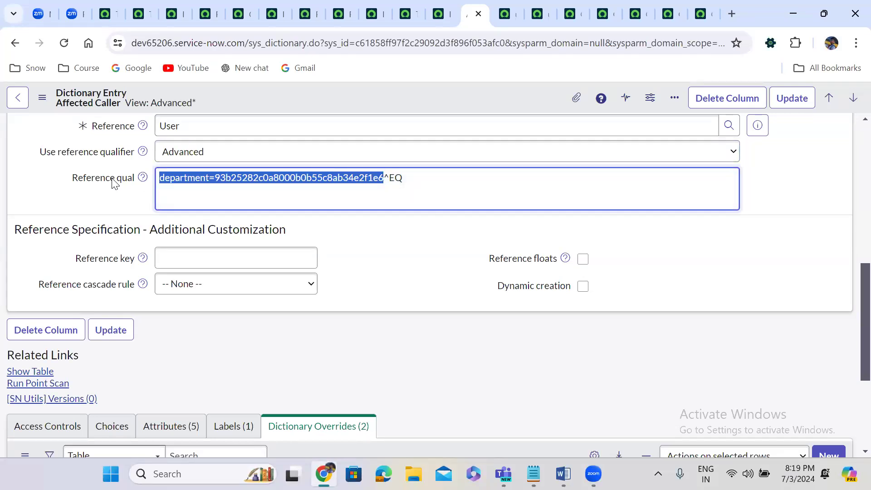
pyautogui.click(218, 154)
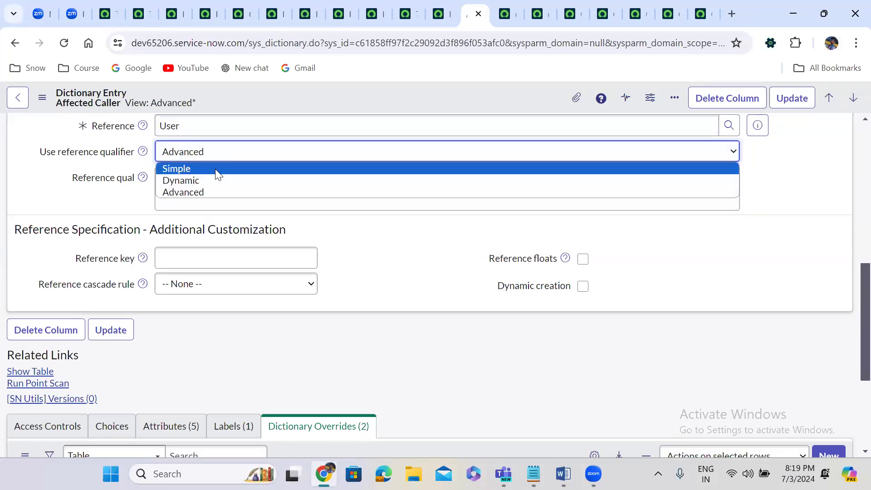
pyautogui.click(216, 173)
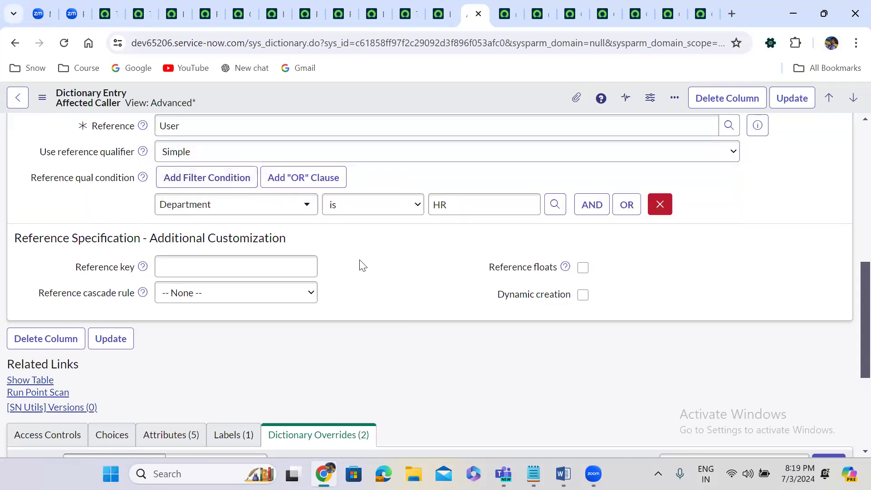
pyautogui.scroll(-1, 362, 265)
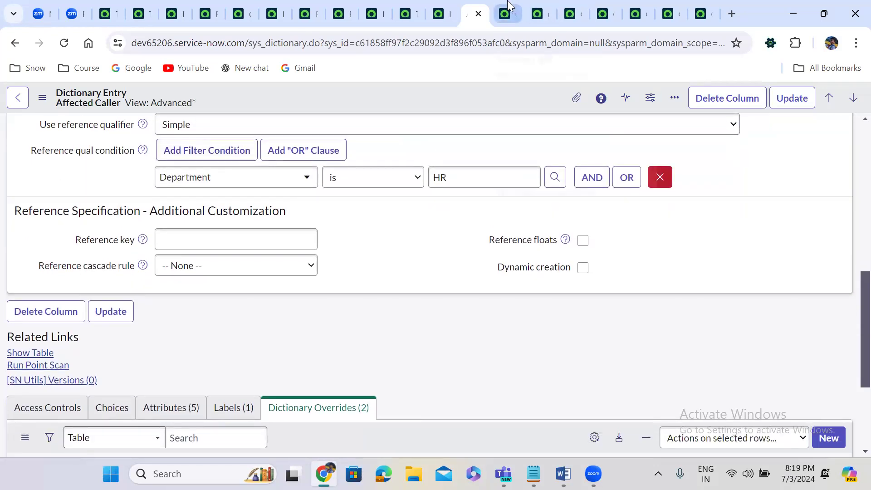
# Step: Paste the copied HR department query into the Reference qualifier of the Incident Task override and select its department sys_id
pyautogui.click(505, 14)
pyautogui.click(199, 257)
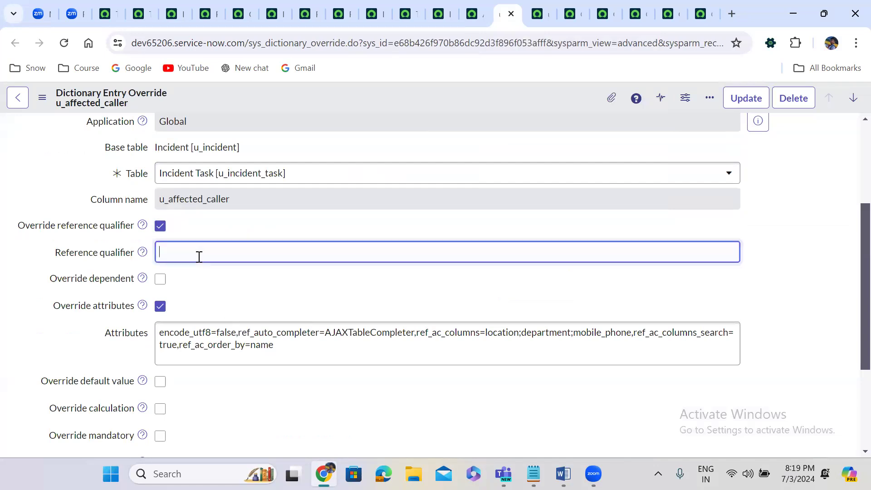
pyautogui.hotkey('ctrl', 'v')
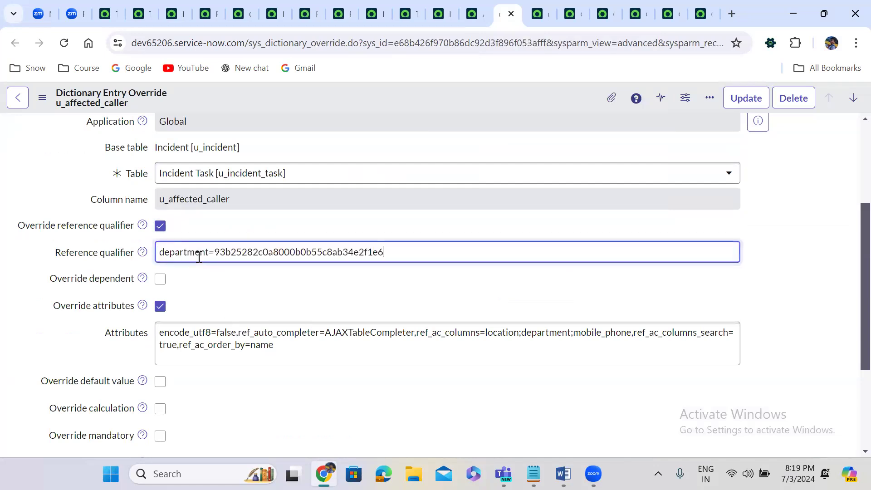
pyautogui.doubleClick(265, 257)
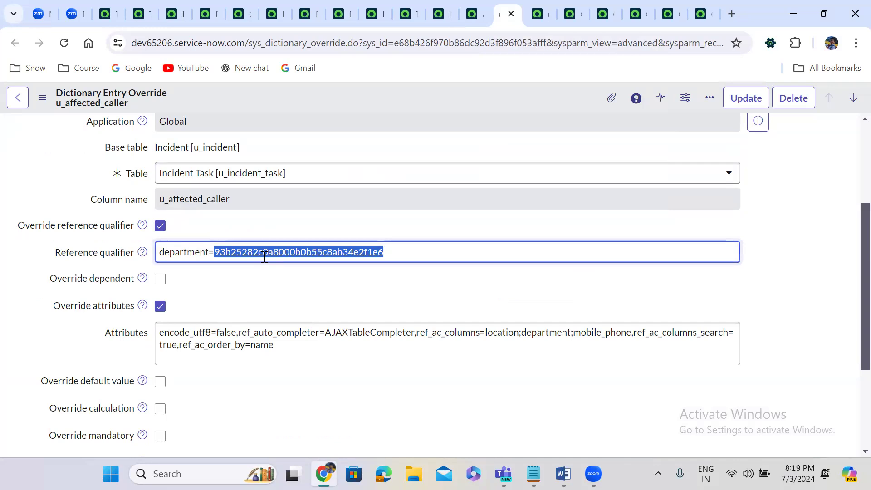
# Step: Open the Departments list from User Administration and copy the sys_id of the Sales department
pyautogui.click(117, 12)
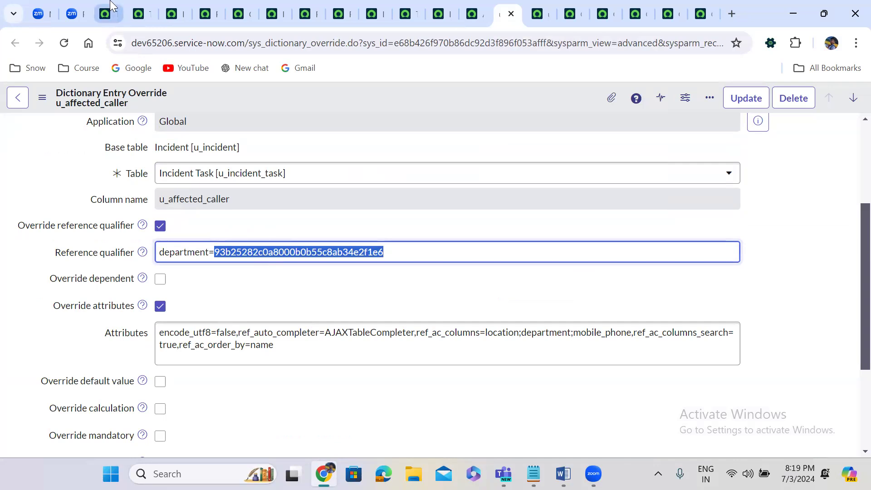
pyautogui.click(97, 101)
pyautogui.write('user ad')
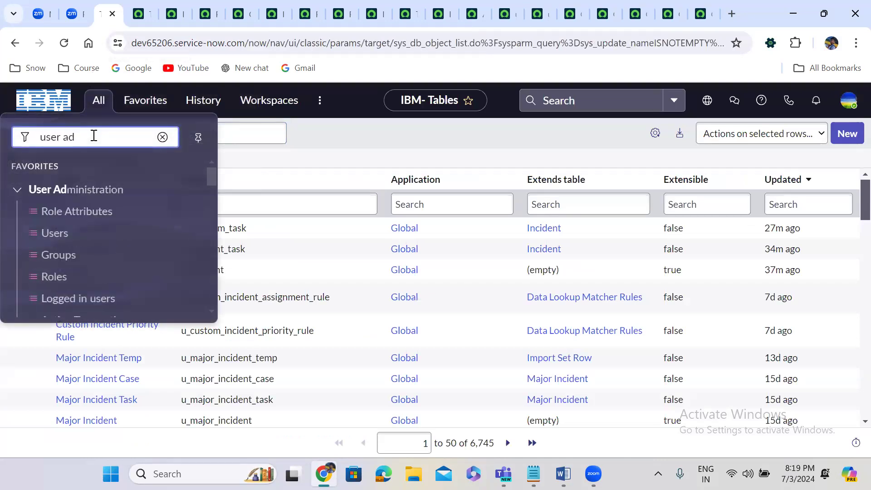
pyautogui.click(211, 179)
pyautogui.moveTo(211, 179); pyautogui.dragTo(211, 191)
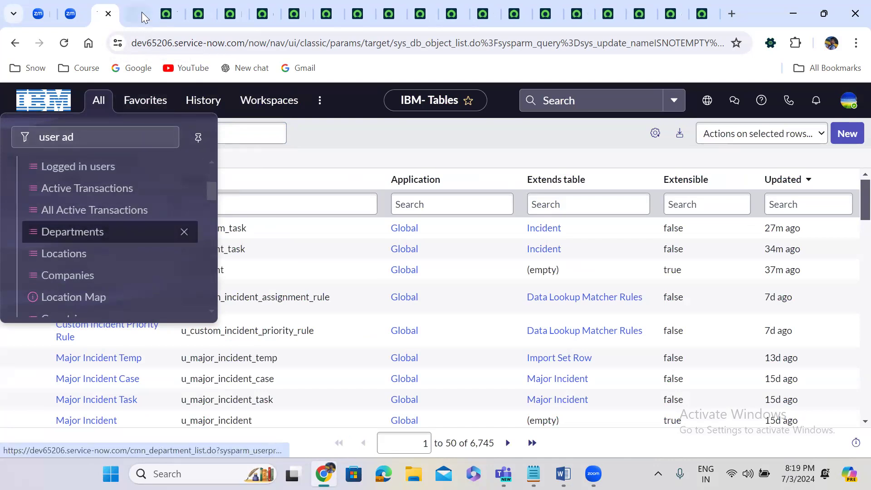
pyautogui.click(84, 232)
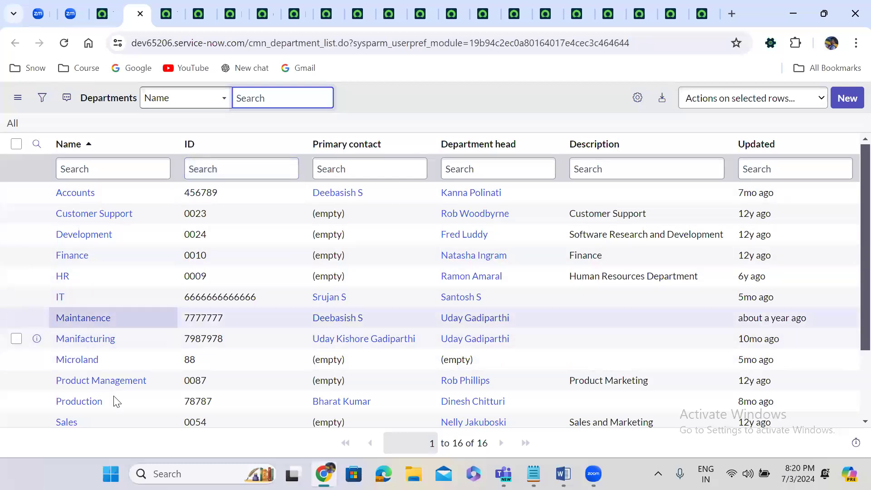
pyautogui.click(107, 420)
pyautogui.rightClick(107, 418)
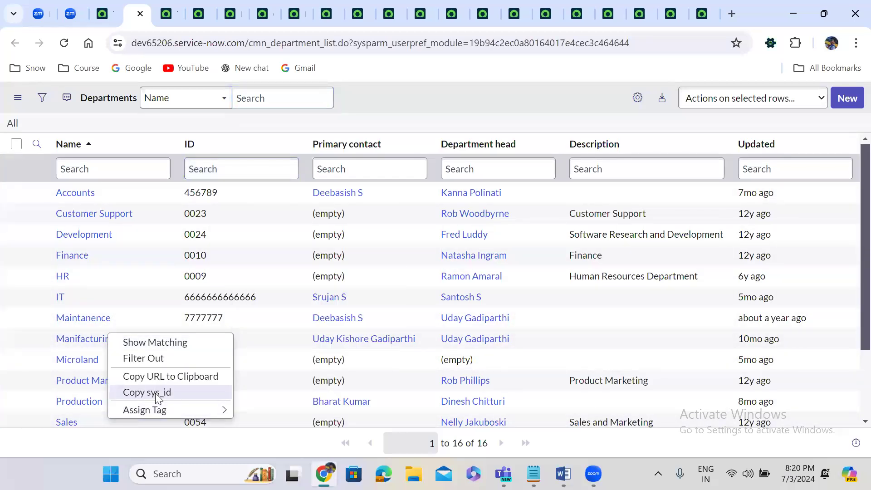
pyautogui.click(155, 392)
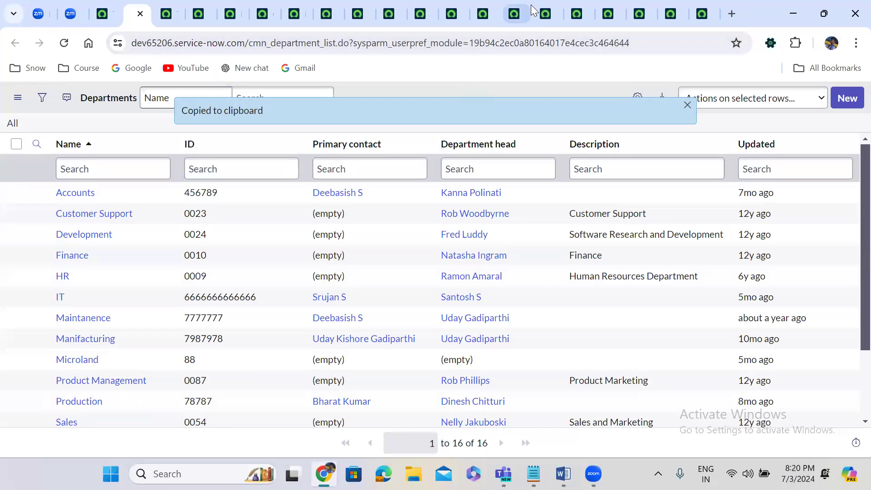
# Step: Replace the department sys_id in the Incident Task override's Reference qualifier with the one copied from Sales
pyautogui.click(551, 7)
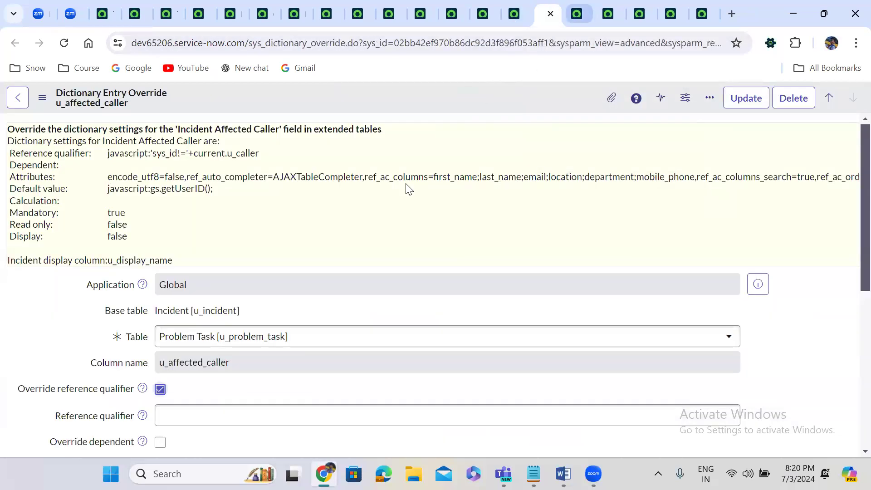
pyautogui.click(522, 10)
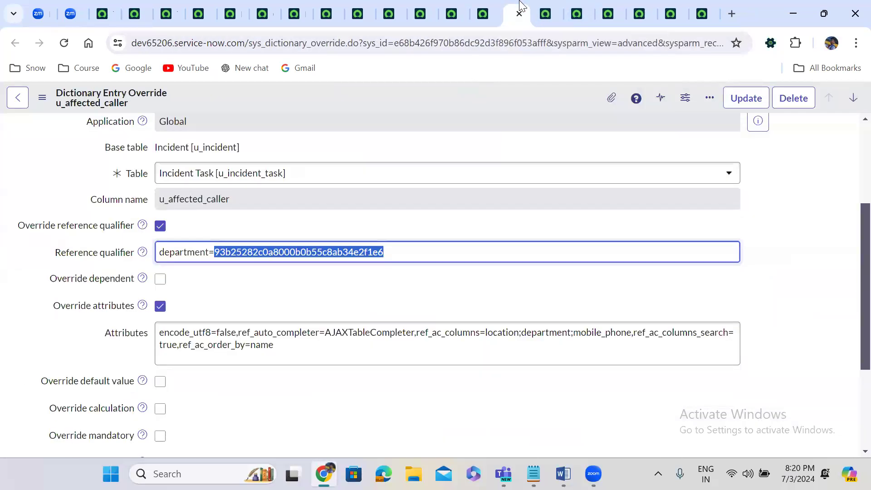
pyautogui.hotkey('ctrl', 'v')
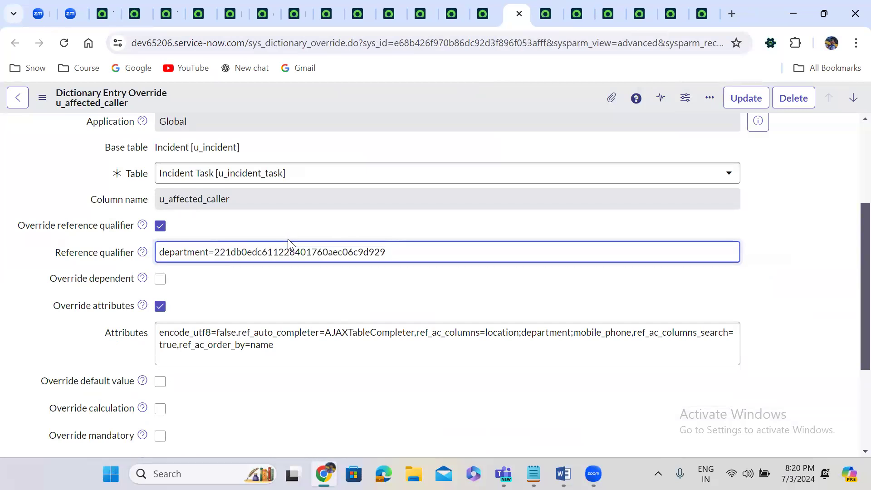
# Step: Copy the whole Sales department qualifier from the Incident Task override into the Reference qualifier of the Problem Task override
pyautogui.hotkey('ctrl', 'shift', 'Left')
pyautogui.hotkey('ctrl', 'shift', 'Left')
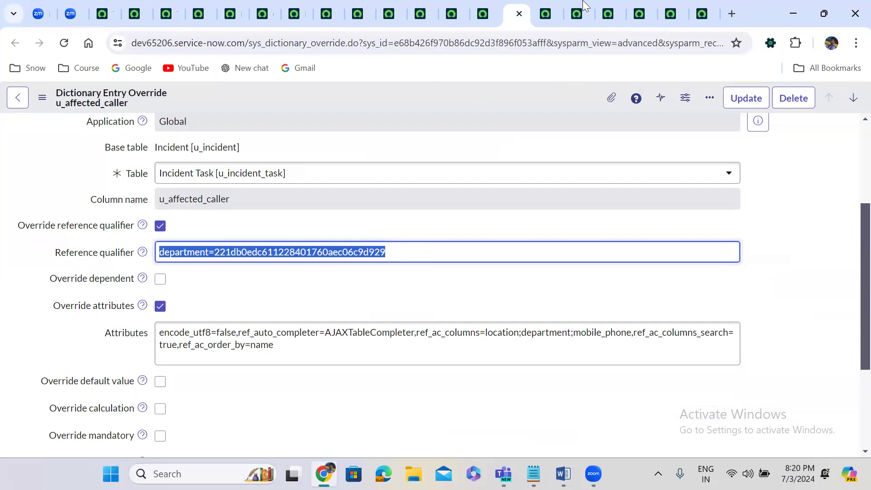
pyautogui.click(546, 6)
pyautogui.click(181, 410)
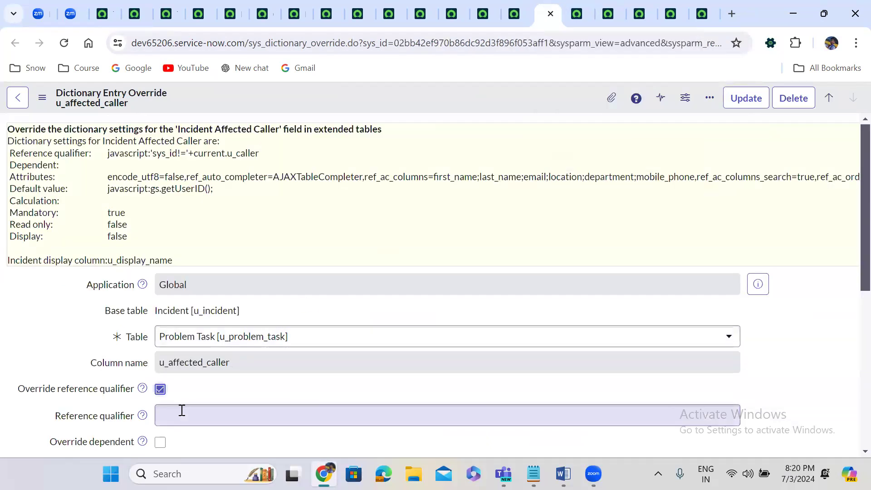
pyautogui.hotkey('ctrl', 'v')
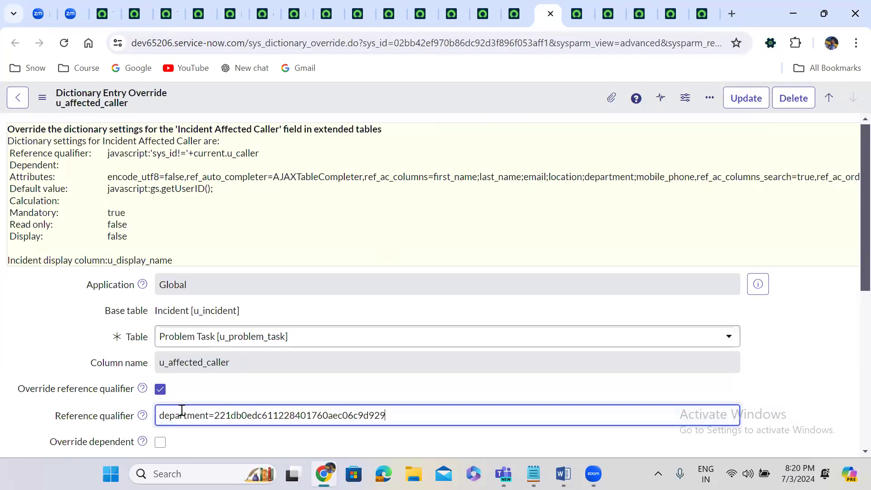
# Step: Copy the sys_id of the Development department from the Departments list
pyautogui.click(136, 14)
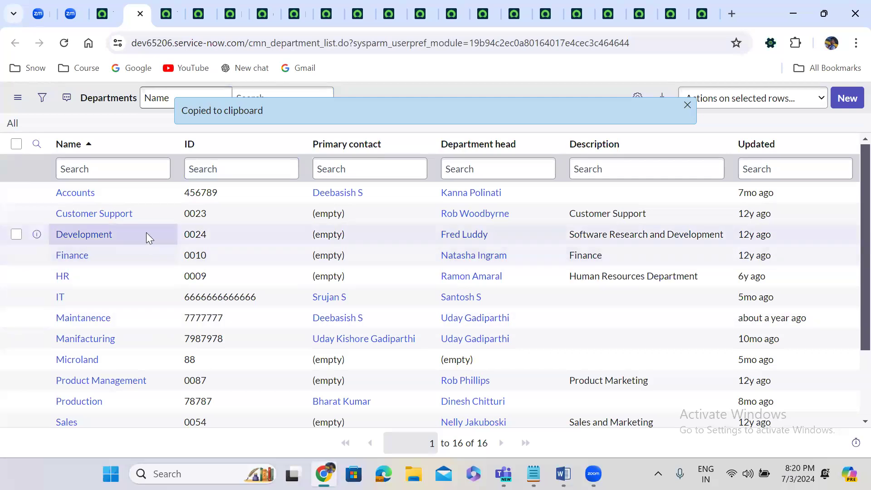
pyautogui.rightClick(146, 232)
pyautogui.click(186, 292)
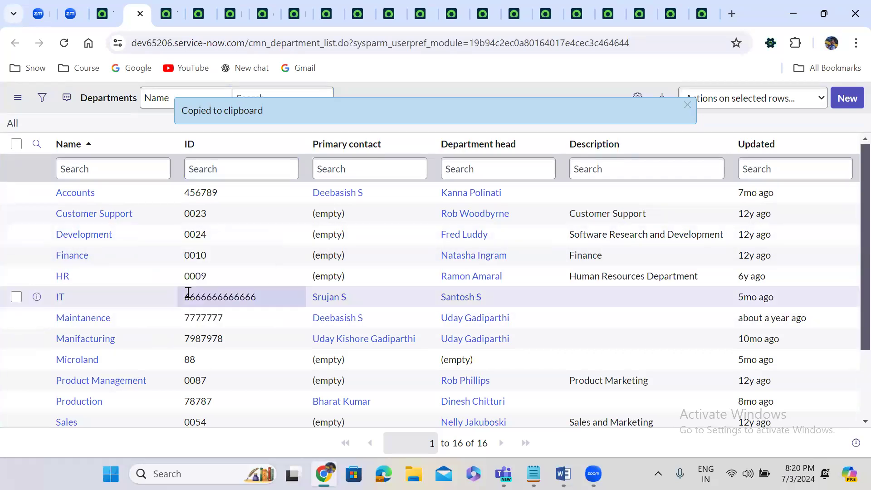
# Step: Return to the Incident Task override of Affected Caller and save it with the Sales department qualifier
pyautogui.click(603, 3)
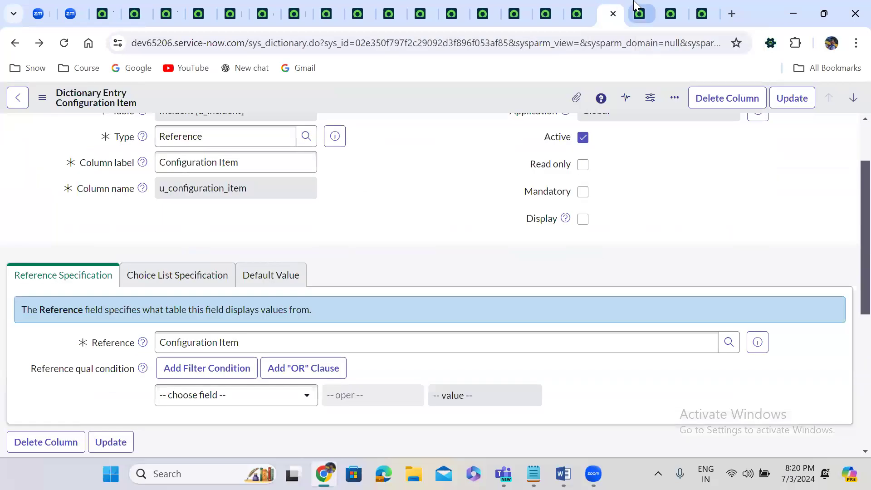
pyautogui.click(635, 5)
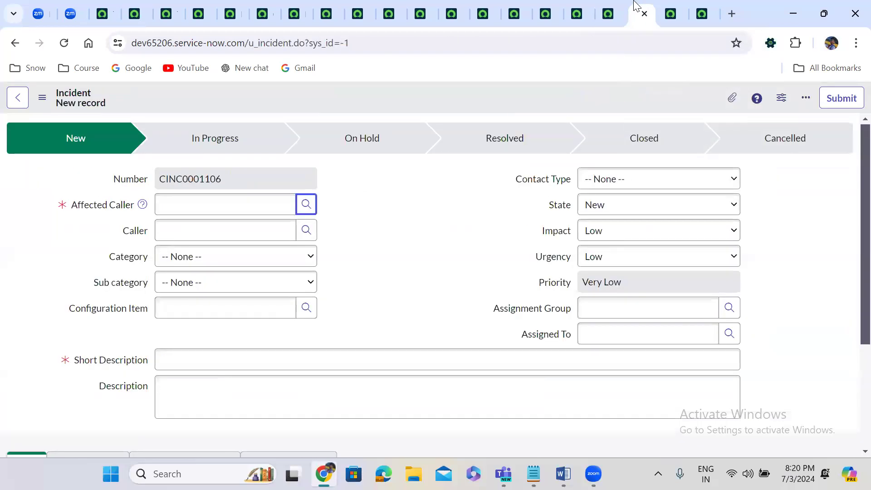
pyautogui.click(579, 4)
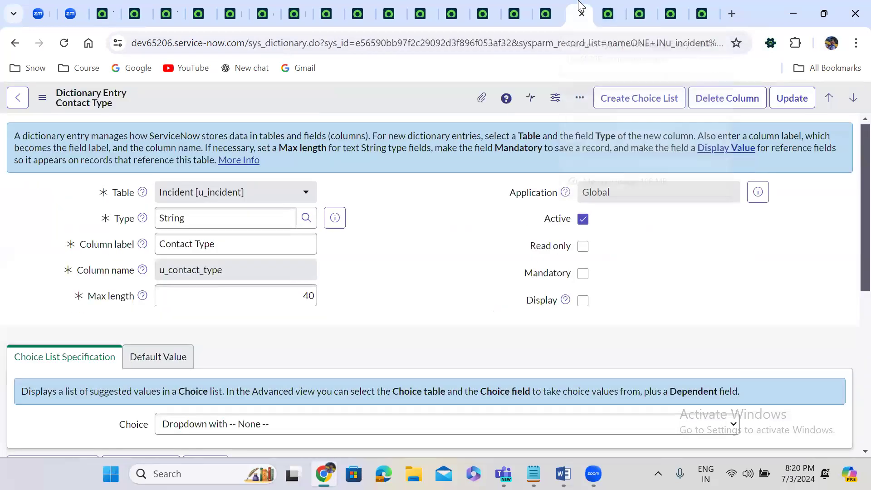
pyautogui.click(550, 5)
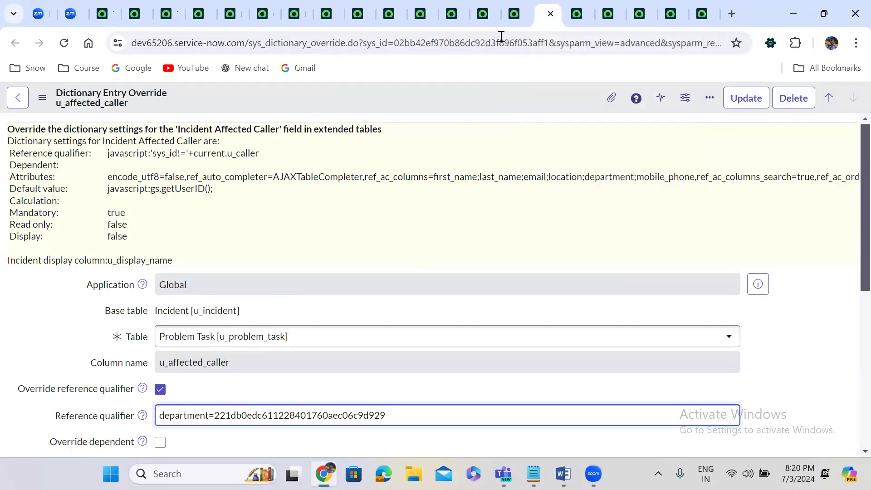
pyautogui.click(515, 10)
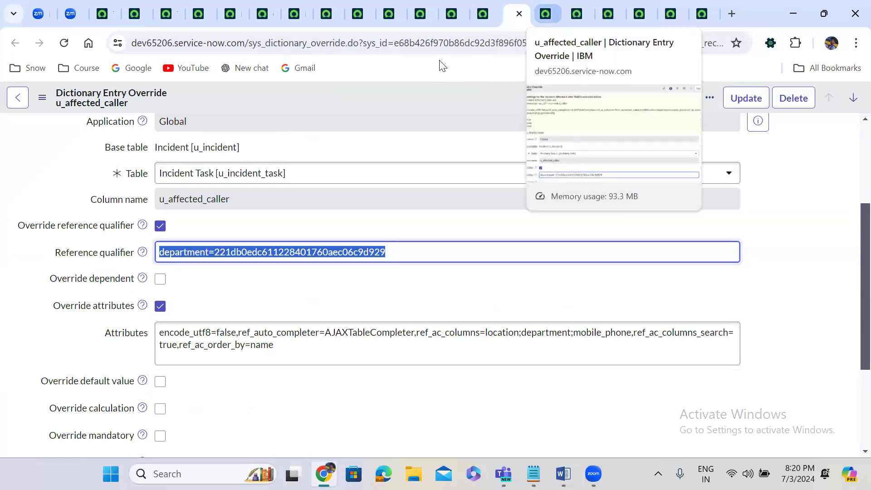
pyautogui.rightClick(393, 86)
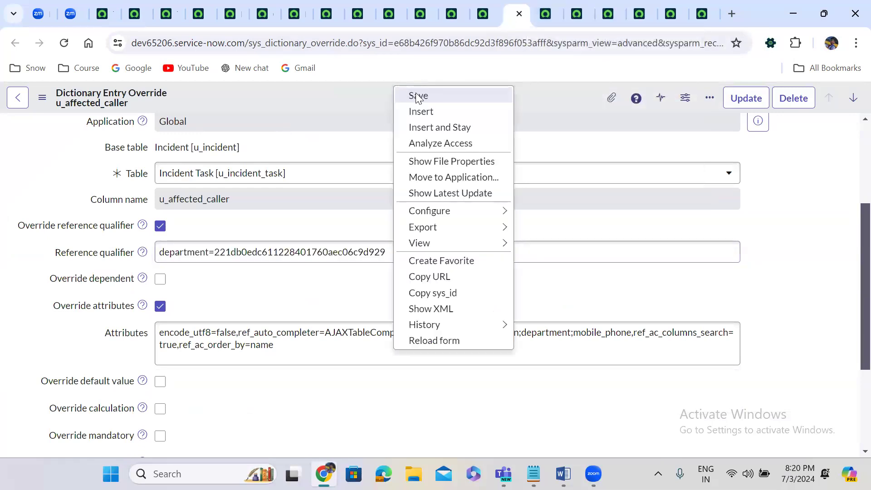
pyautogui.click(416, 94)
# Step: Replace the department sys_id in the Problem Task override's Reference qualifier with the one copied from Development and save the override
pyautogui.hotkey('ctrl', 'Tab')
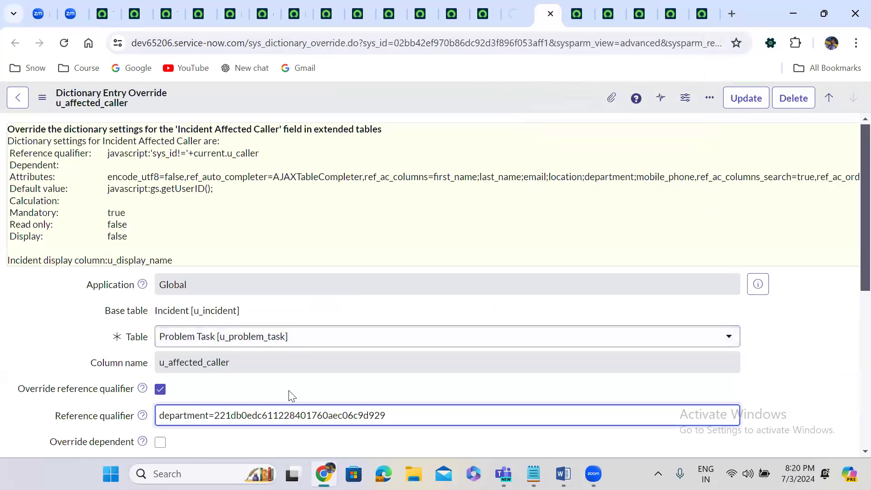
pyautogui.doubleClick(245, 416)
pyautogui.hotkey('ctrl', 'v')
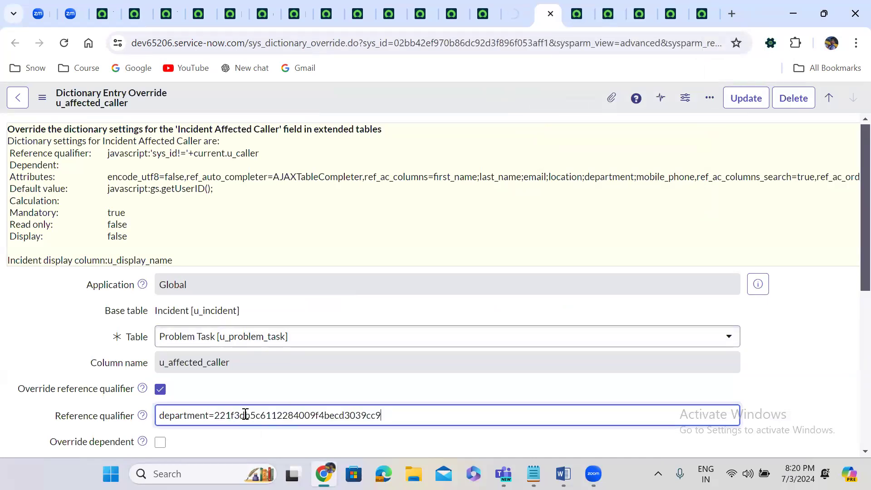
pyautogui.rightClick(380, 97)
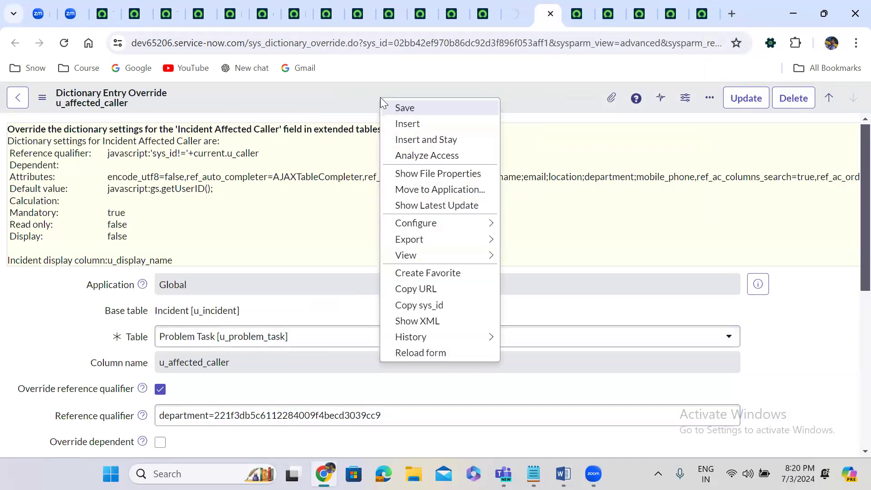
pyautogui.click(412, 108)
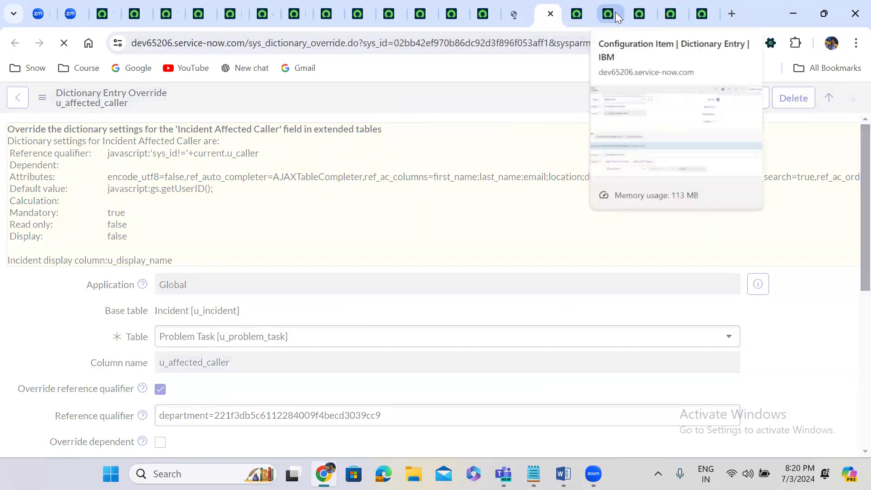
# Step: Reload the new Incident form, discarding its changes, and check the departments of users offered in the Affected Caller lookup
pyautogui.click(640, 7)
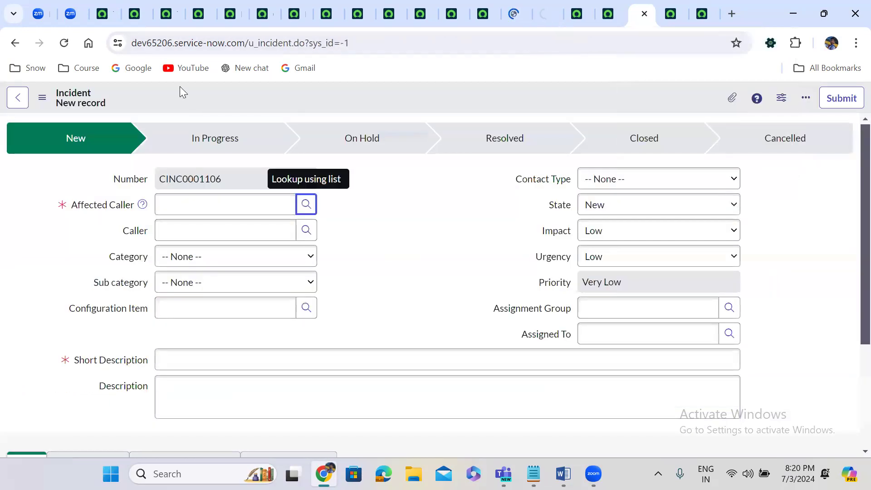
pyautogui.click(63, 42)
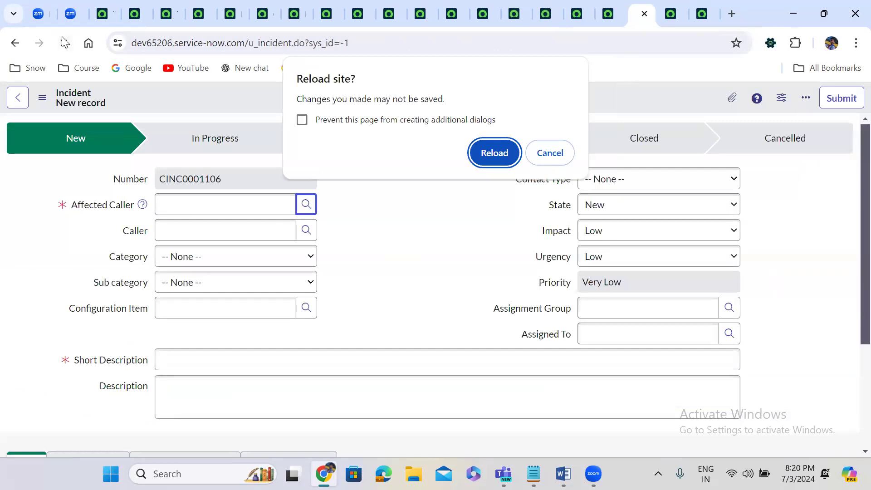
pyautogui.click(501, 152)
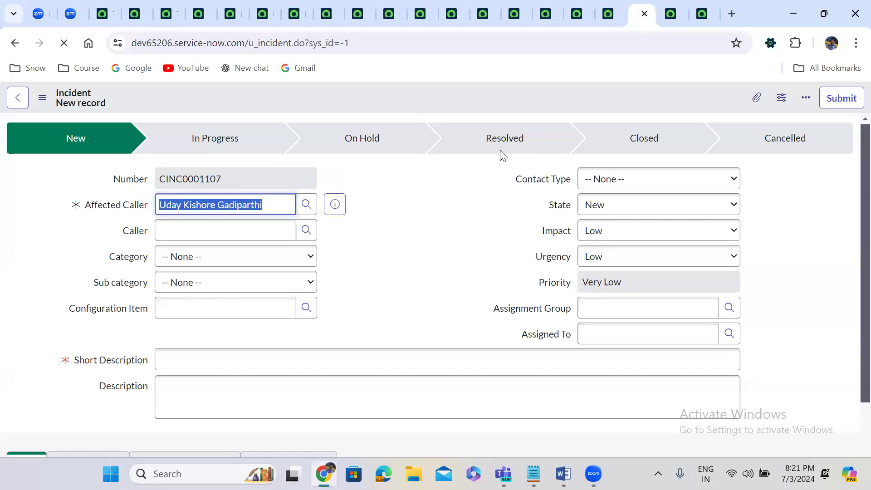
pyautogui.click(378, 254)
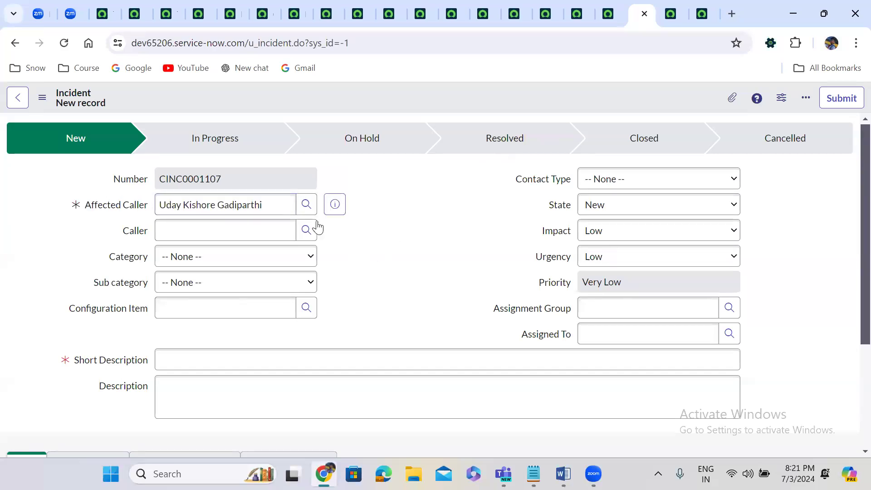
pyautogui.click(305, 205)
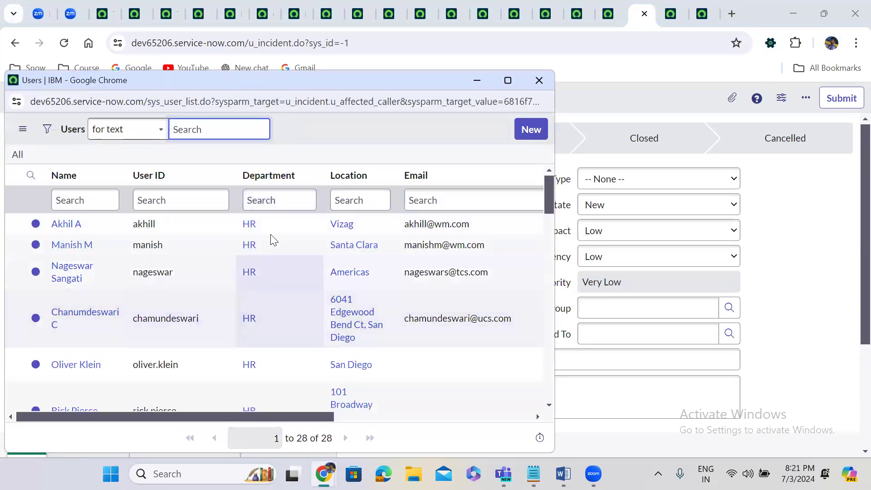
pyautogui.click(539, 80)
# Step: Check the departments of users offered in the Affected Caller lookup on the new Incident Task form
pyautogui.click(684, 10)
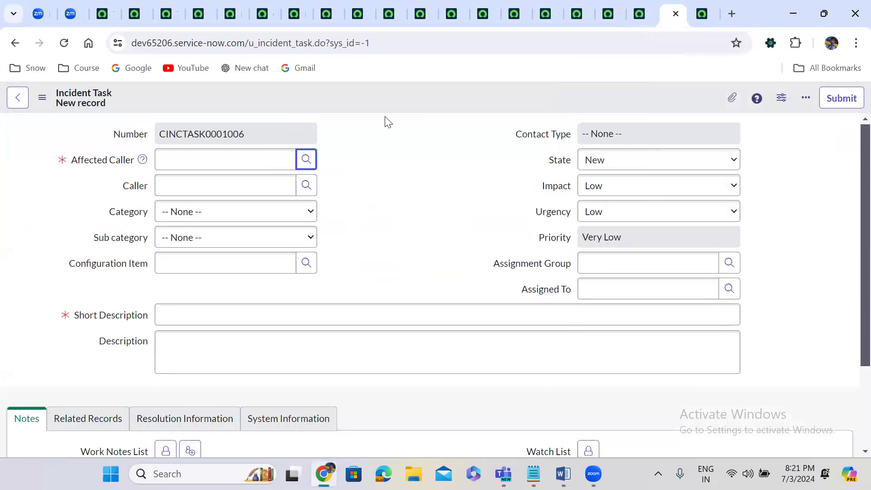
pyautogui.click(308, 160)
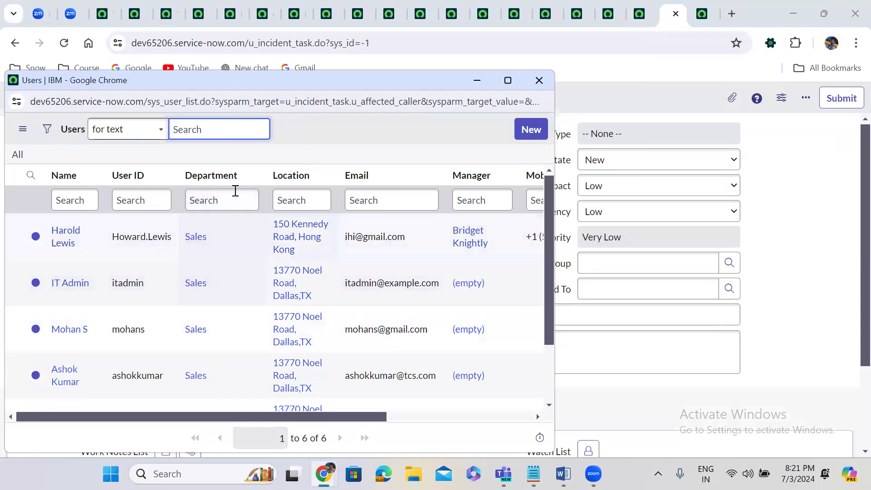
pyautogui.click(542, 81)
# Step: Check the departments of users offered in the Affected Caller lookup on the new Problem Task form
pyautogui.click(703, 10)
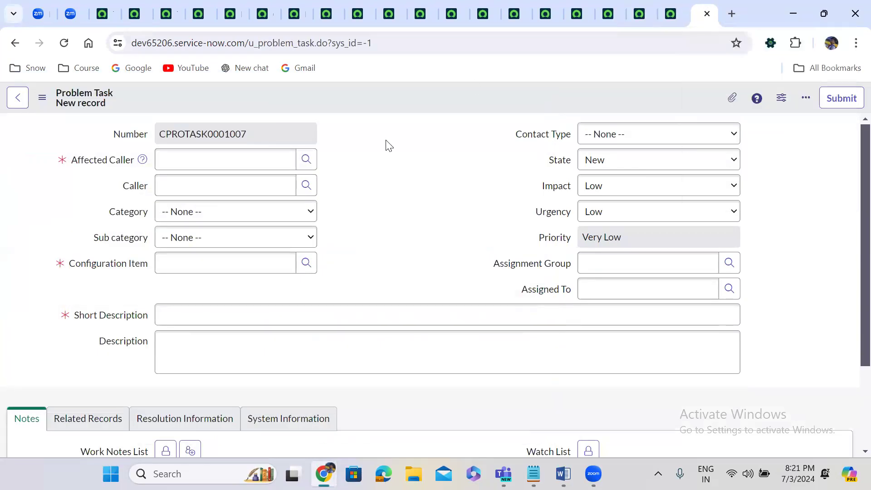
pyautogui.click(307, 158)
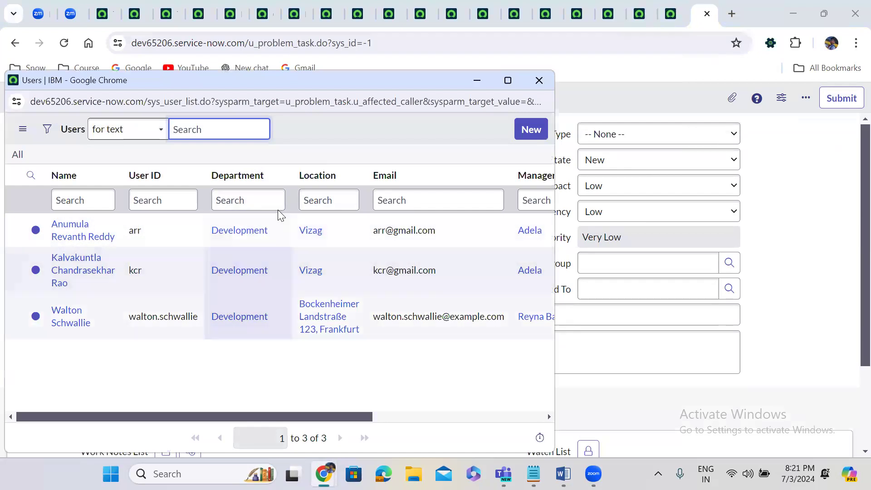
pyautogui.click(539, 81)
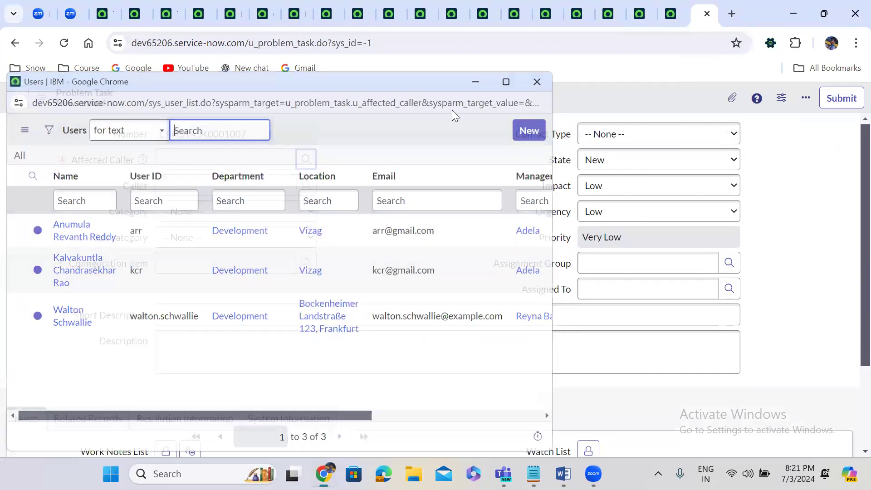
# Step: Open the list layout configuration of the Problem Task Affected Caller lookup, save the selected columns as they are and close it
pyautogui.click(306, 159)
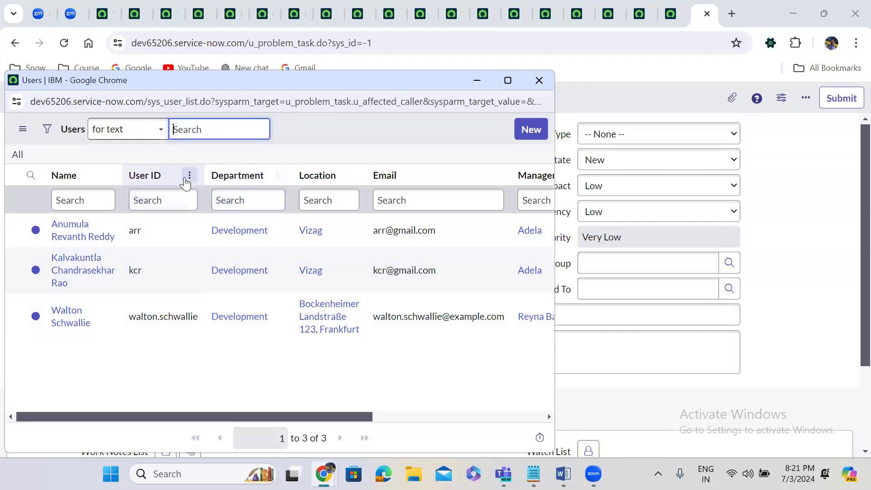
pyautogui.click(190, 178)
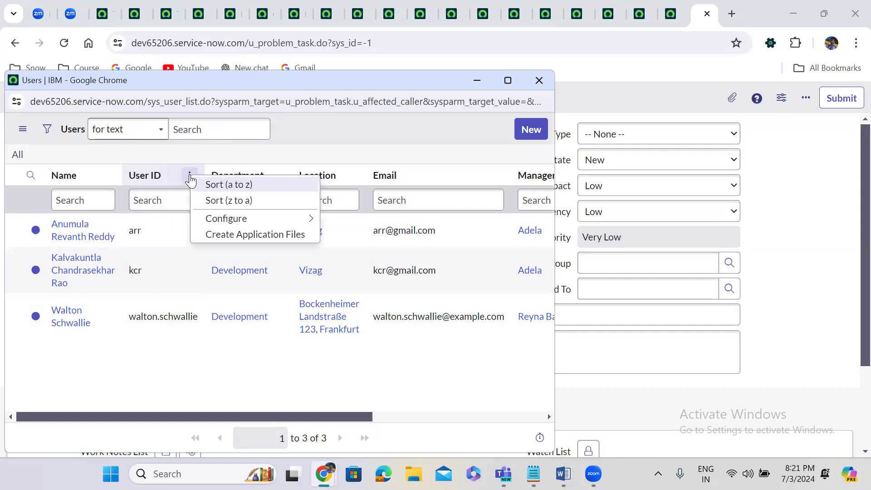
pyautogui.moveTo(222, 219)
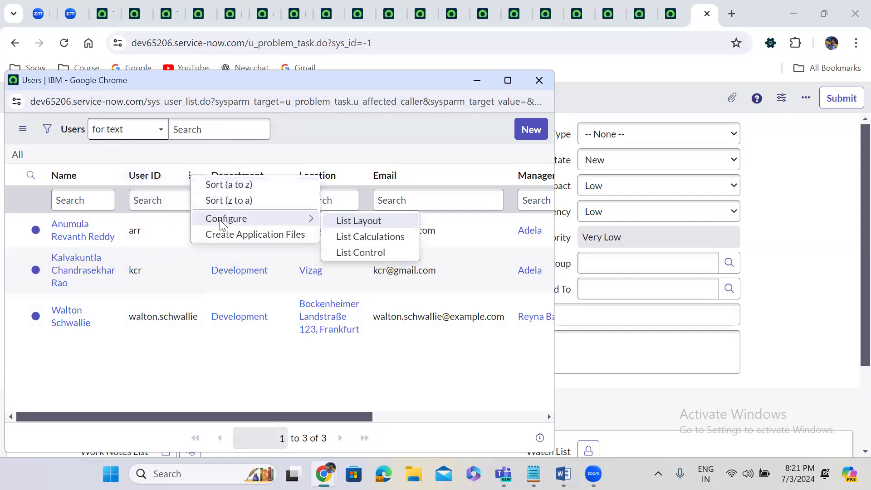
pyautogui.click(362, 221)
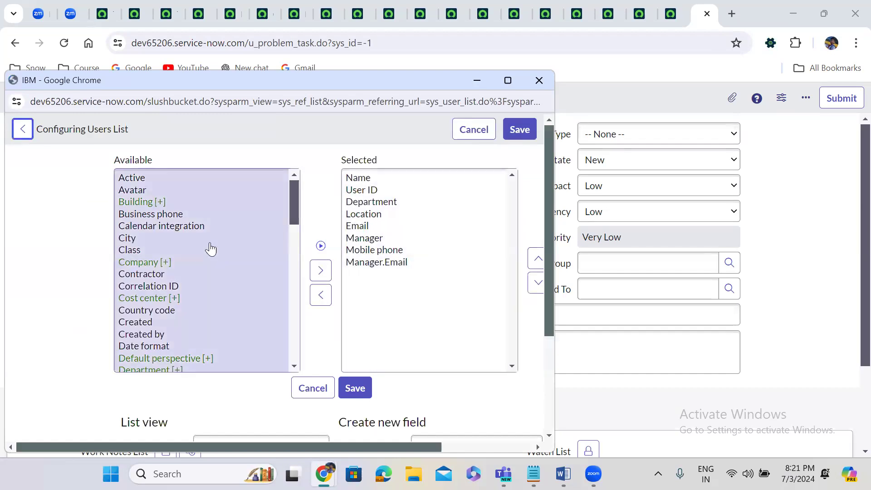
pyautogui.click(138, 249)
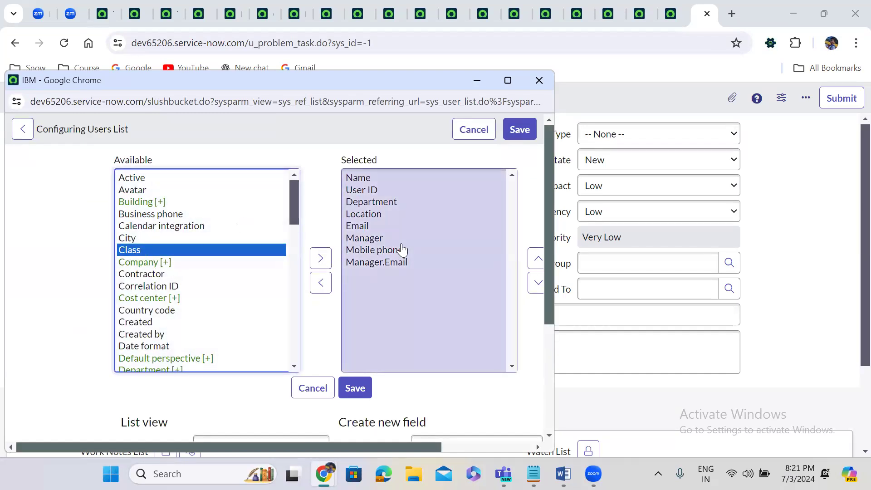
pyautogui.click(356, 389)
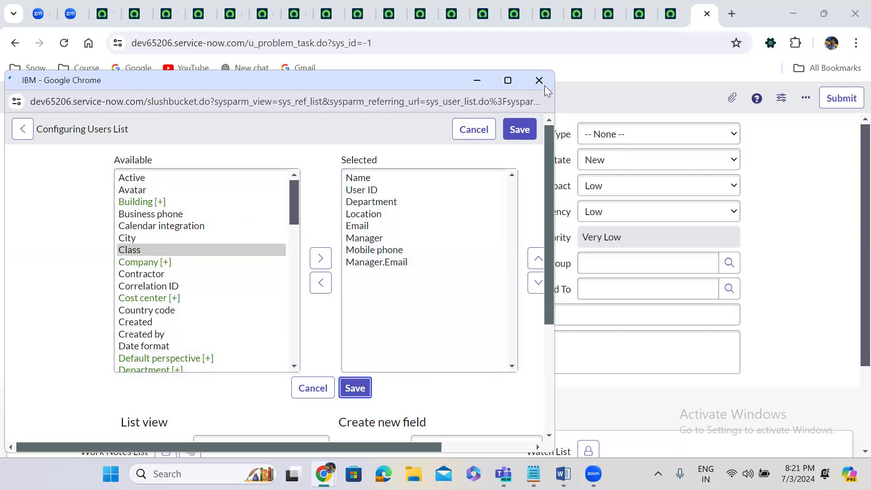
pyautogui.click(545, 83)
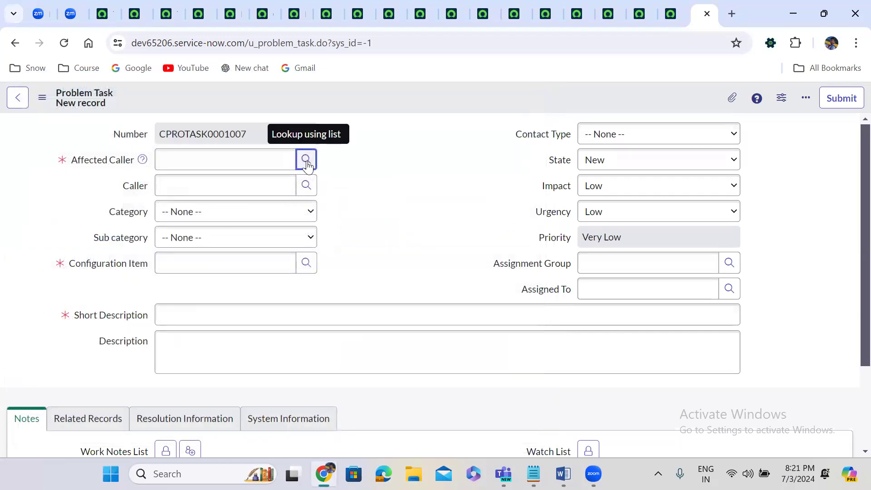
# Step: Recheck the Problem Task Affected Caller lookup and review the override settings in the Incident Task dictionary override
pyautogui.click(306, 160)
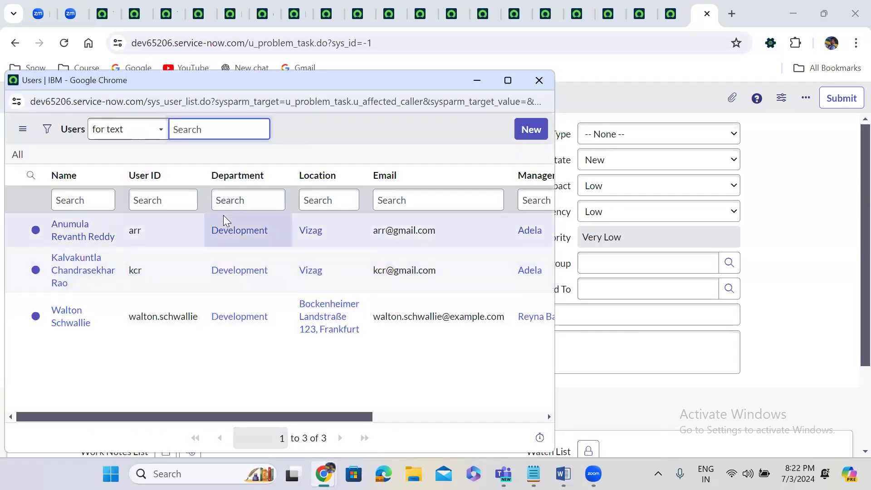
pyautogui.click(549, 80)
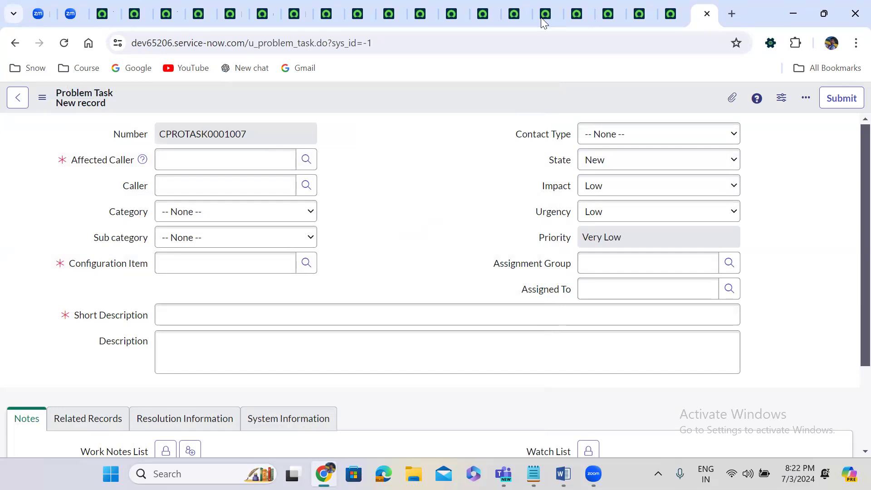
pyautogui.click(508, 5)
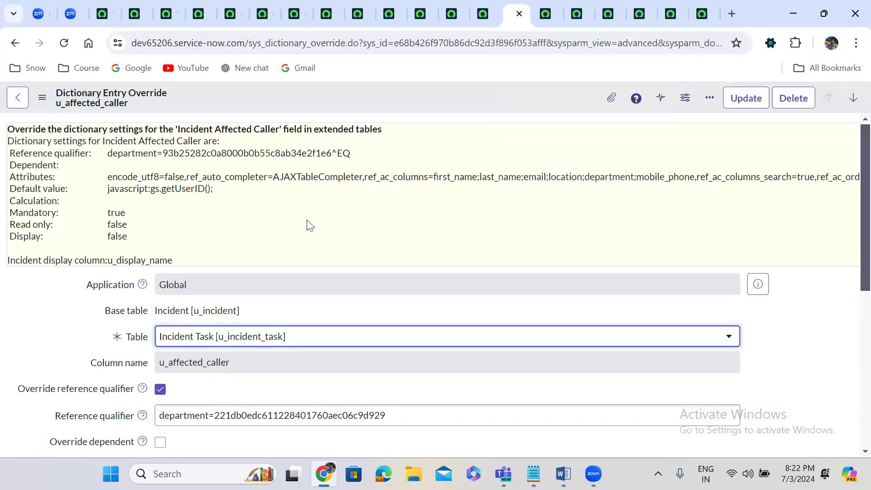
pyautogui.scroll(-5, 306, 224)
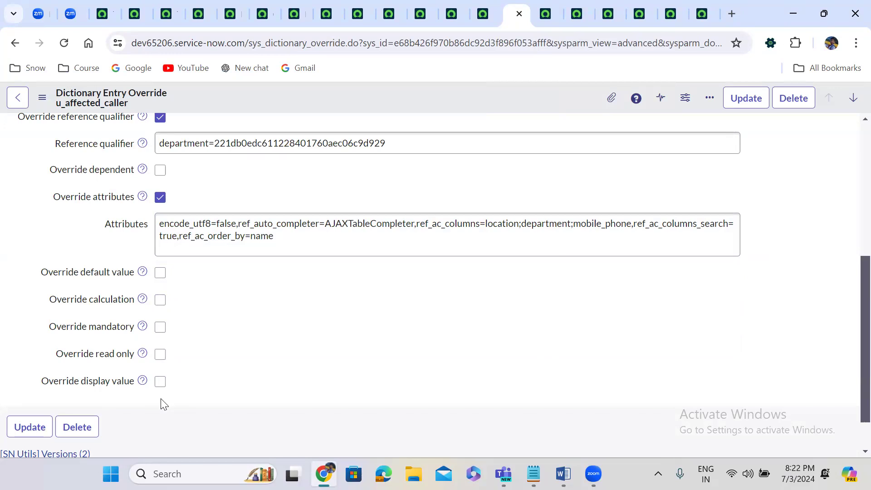
# Step: Close all browser tabs after the Tables list, discarding the unsaved Problem Task and Incident Task forms
pyautogui.click(103, 11)
pyautogui.rightClick(103, 11)
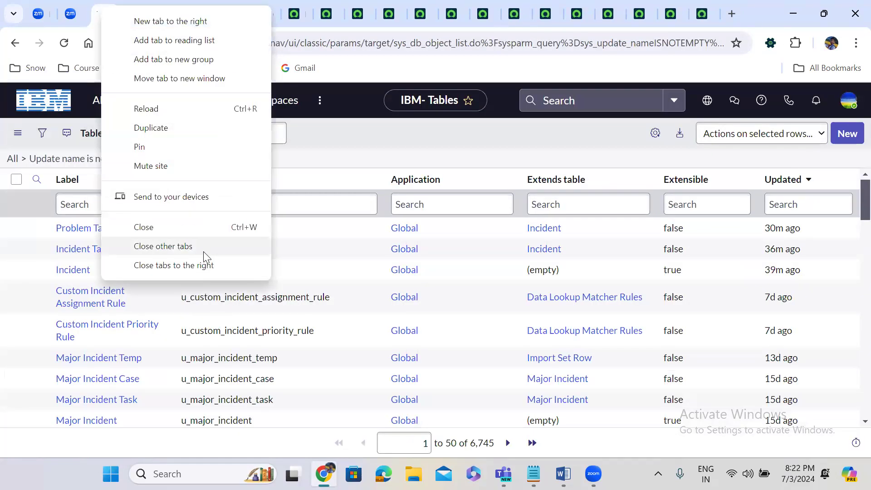
pyautogui.click(207, 265)
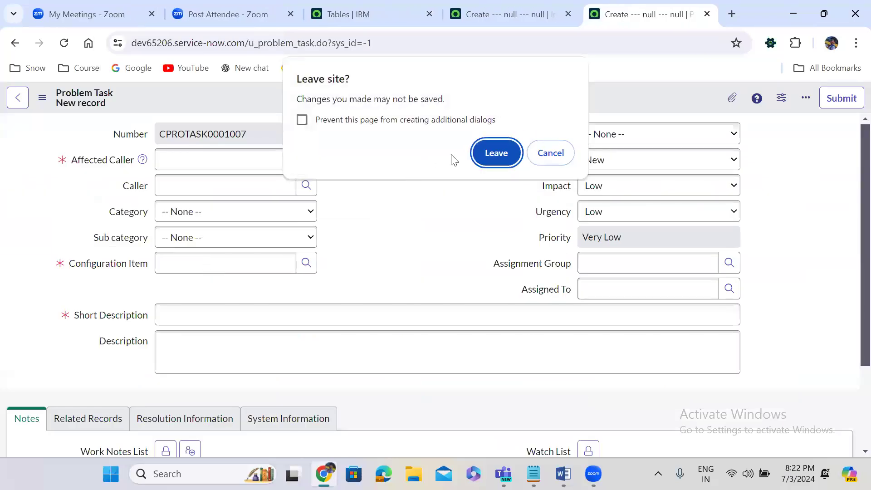
pyautogui.click(514, 155)
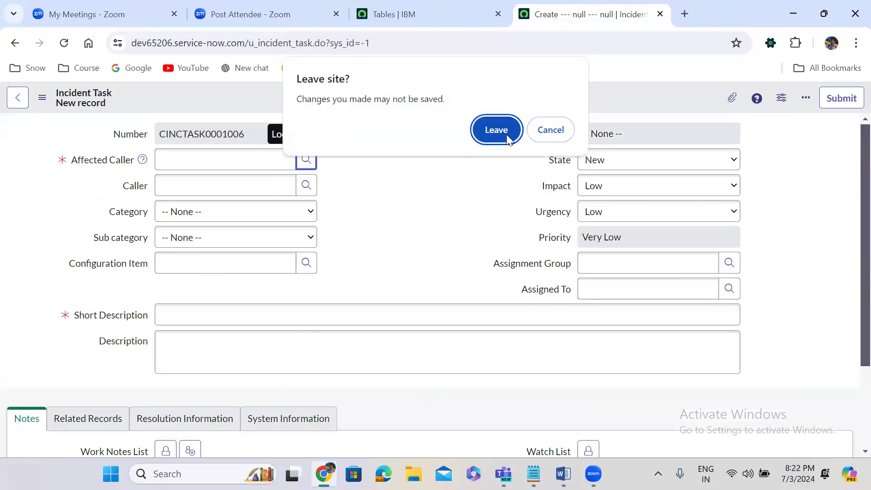
pyautogui.click(507, 135)
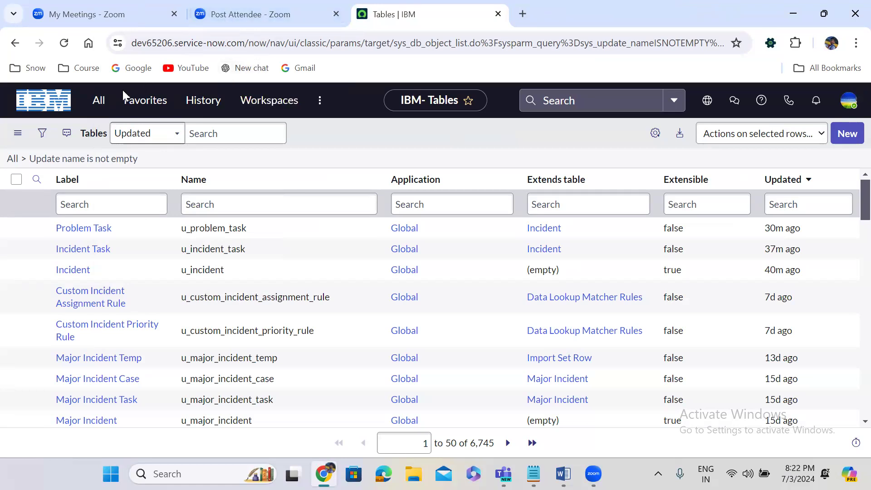
# Step: Open a new record form for the base incident table in a new tab using the navigator entry incident.FORM
pyautogui.click(100, 103)
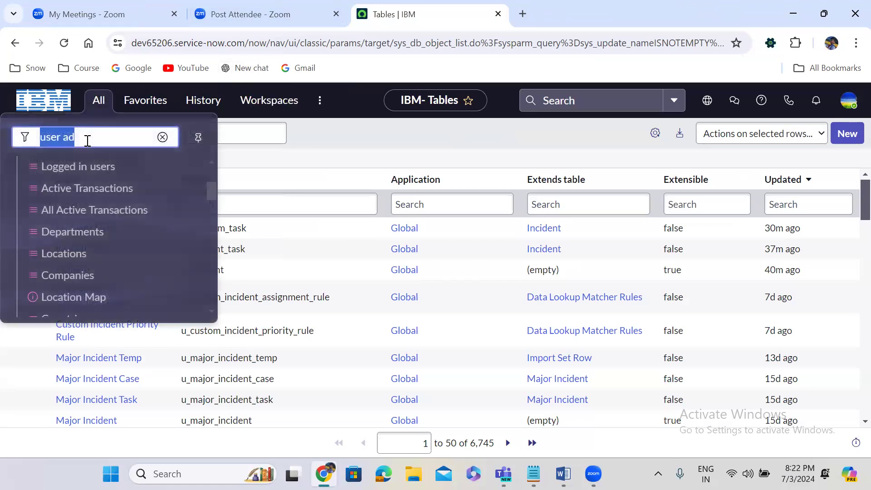
pyautogui.write('incident.FO')
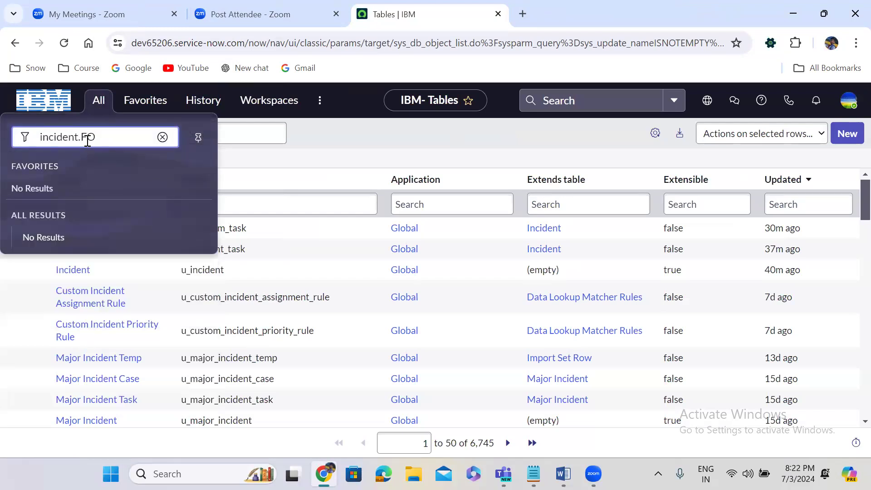
pyautogui.write('RM')
pyautogui.press('Return')
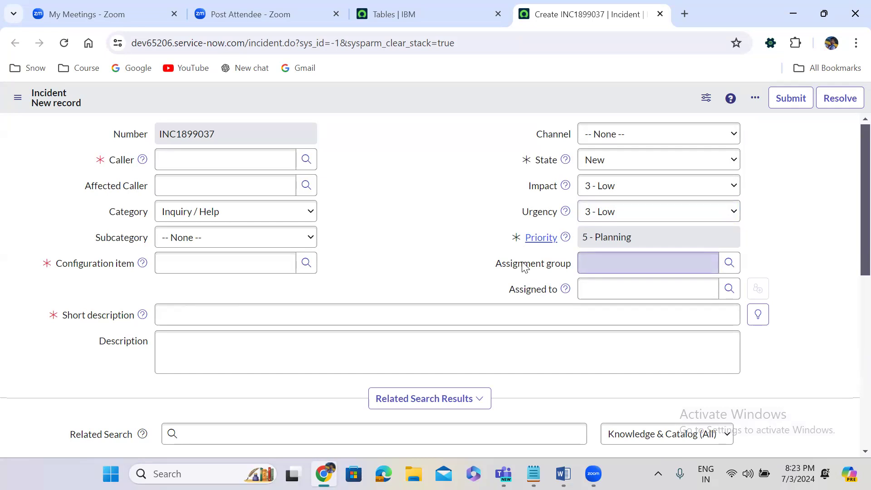
# Step: Open the dictionary entry of the Assignment group field, then turn its Mandatory option on and off again
pyautogui.rightClick(524, 267)
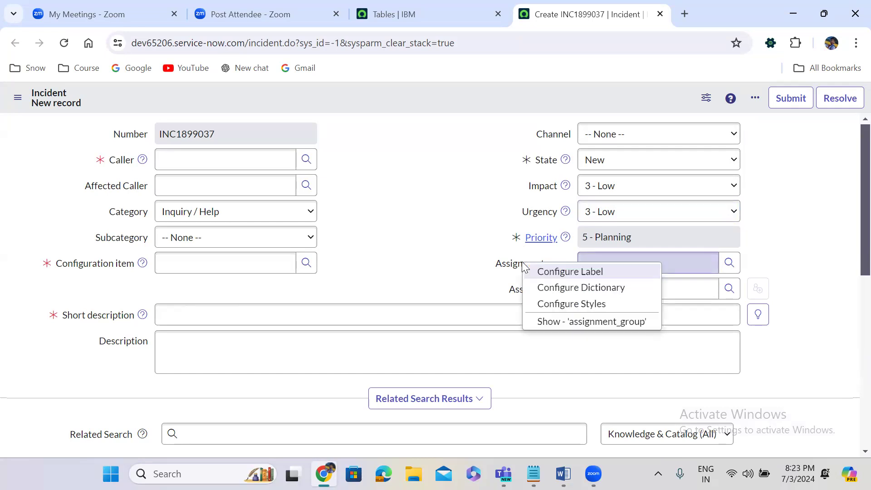
pyautogui.click(594, 292)
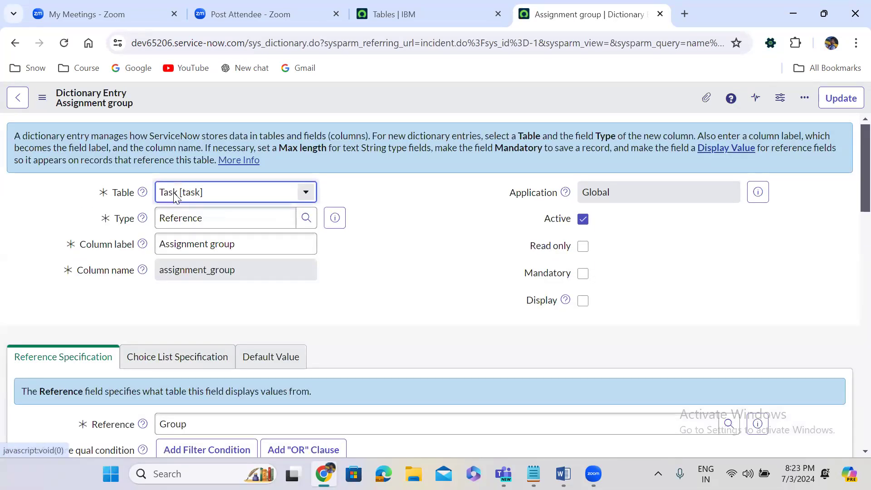
pyautogui.click(583, 273)
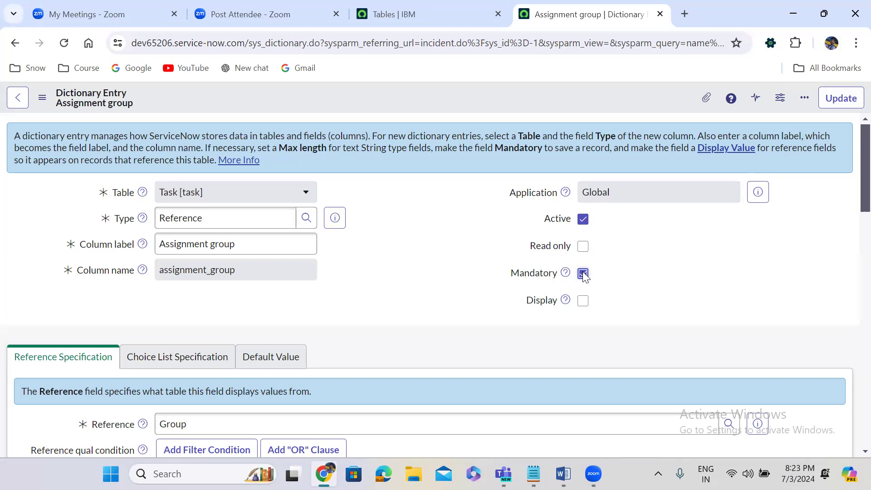
pyautogui.click(583, 272)
# Step: Find the Dictionary Overrides of Assignment group and open the override for the incident table in a new tab
pyautogui.scroll(-2, 362, 327)
pyautogui.scroll(-12, 362, 326)
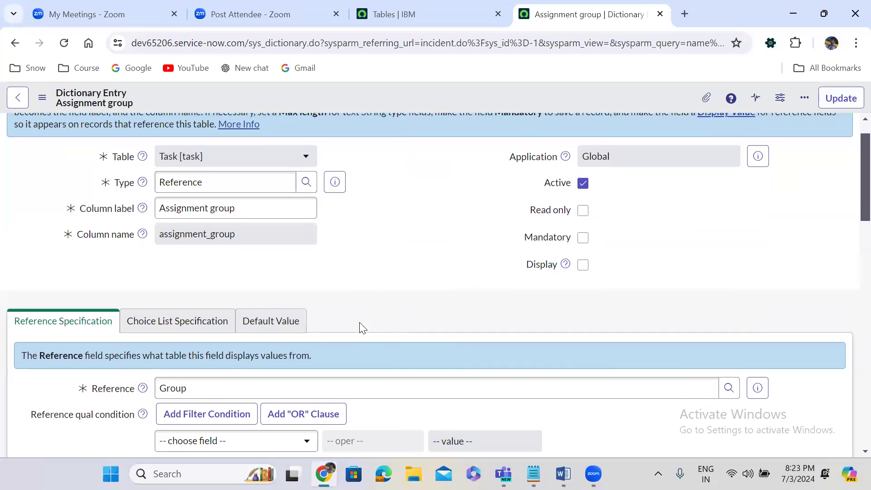
pyautogui.scroll(5, 389, 302)
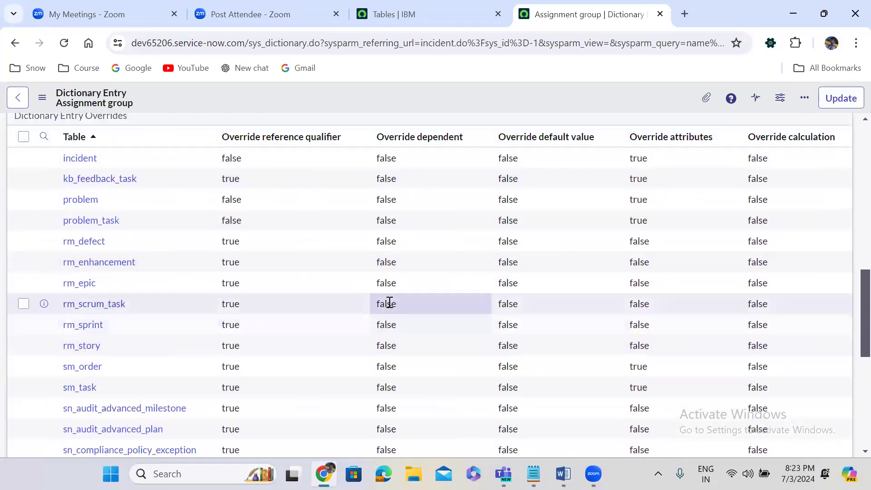
pyautogui.scroll(-2, 390, 304)
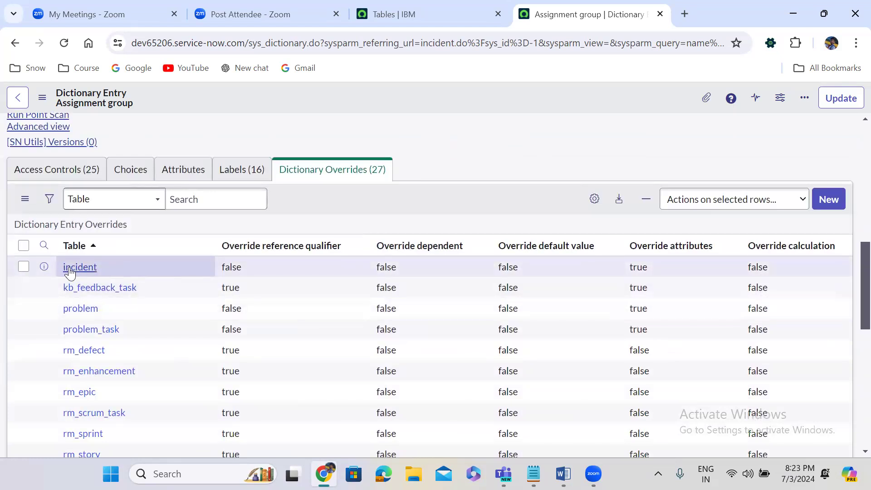
pyautogui.rightClick(44, 267)
pyautogui.click(128, 82)
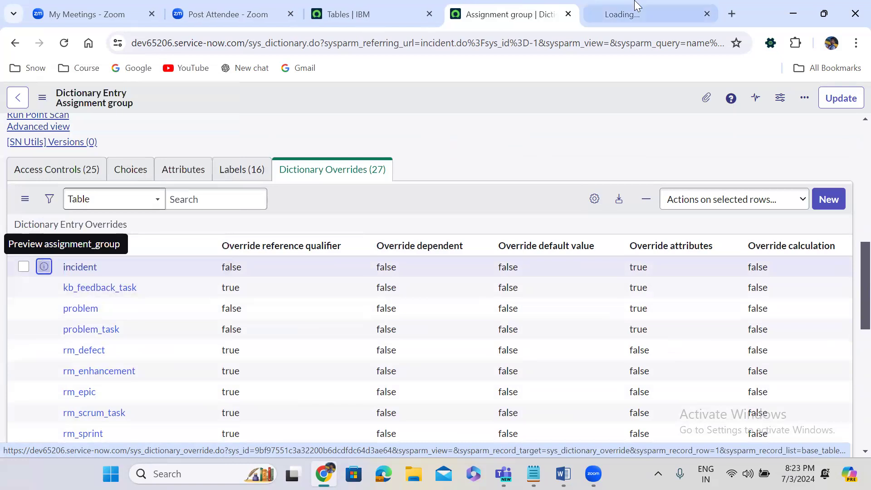
# Step: In the incident table's Assignment group override, enable Override mandatory with Mandatory turned on
pyautogui.click(646, 2)
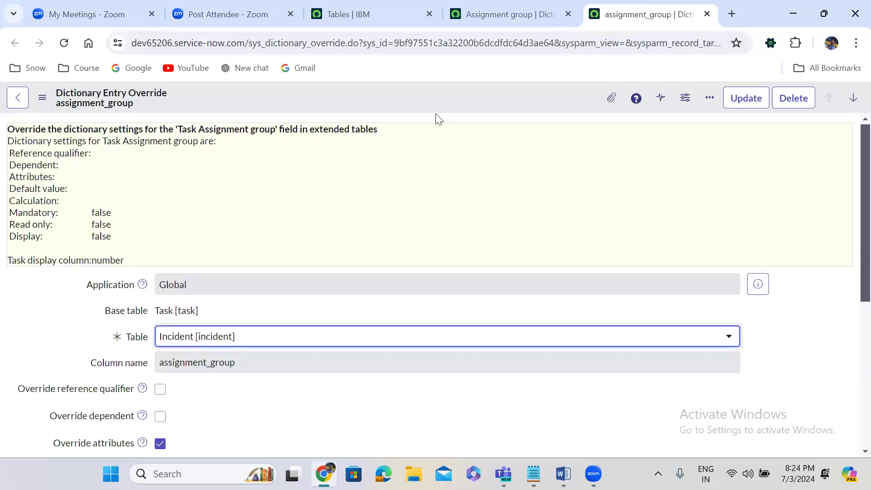
pyautogui.click(290, 252)
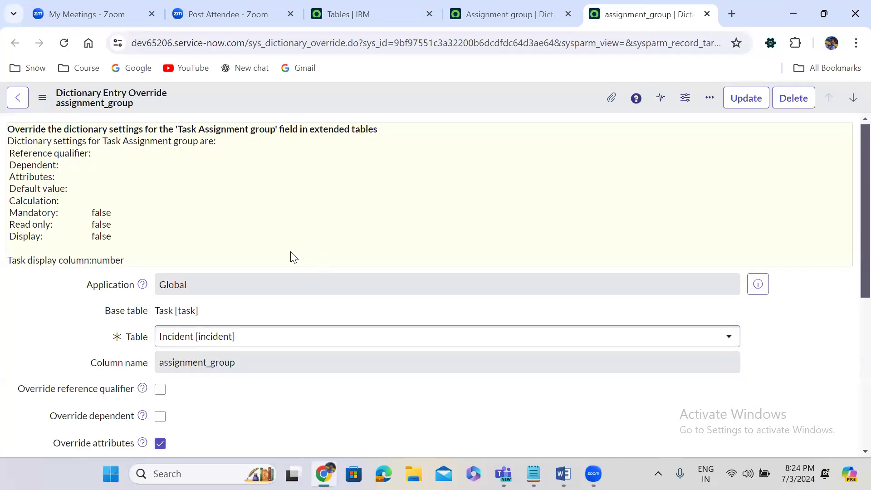
pyautogui.scroll(-2, 290, 254)
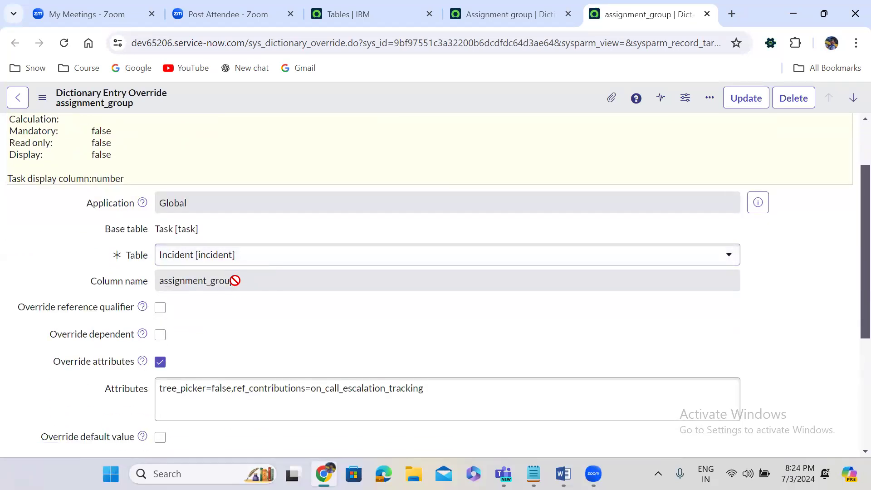
pyautogui.scroll(-5, 279, 332)
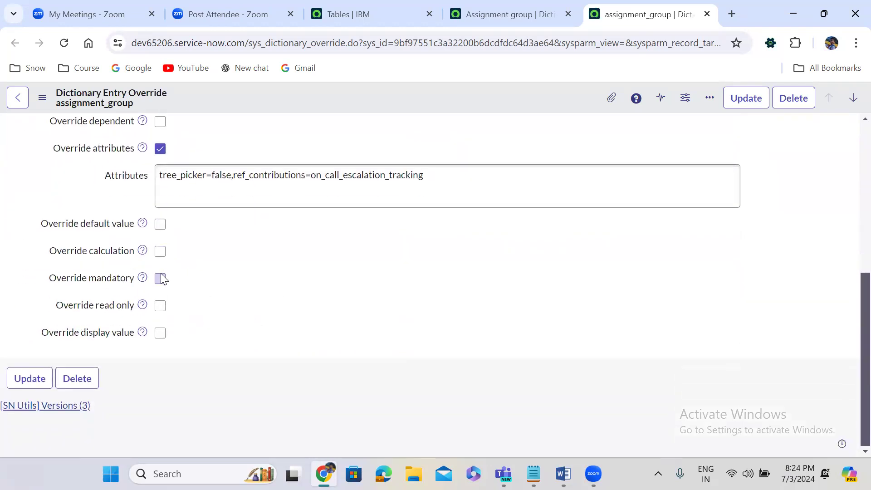
pyautogui.click(160, 278)
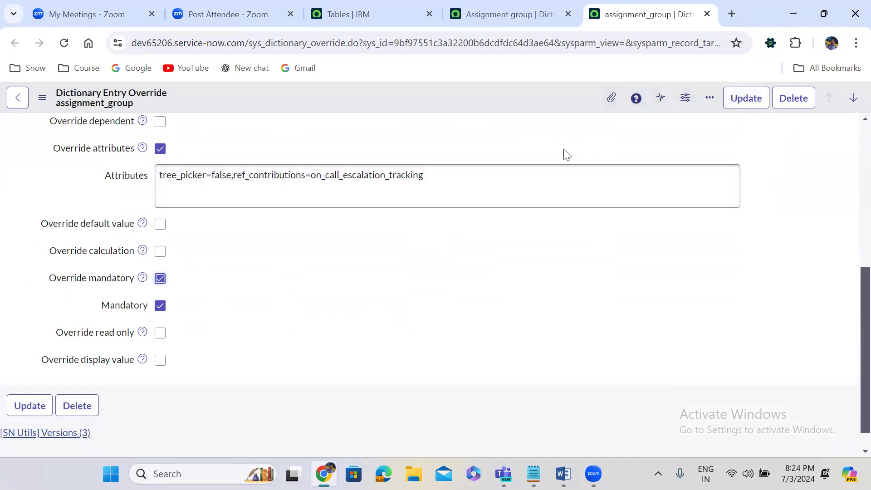
pyautogui.scroll(5, 617, 171)
pyautogui.scroll(1, 620, 171)
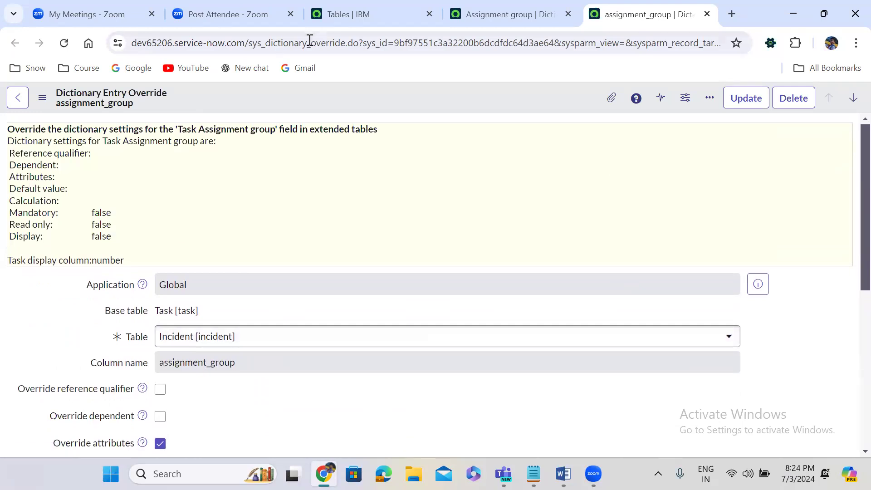
# Step: Go back from the Assignment group dictionary entry to the new Incident record form
pyautogui.click(455, 16)
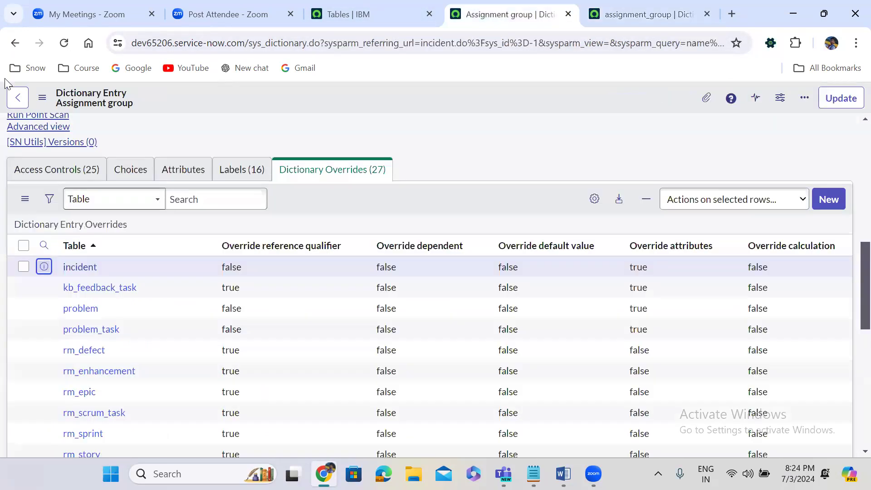
pyautogui.click(12, 43)
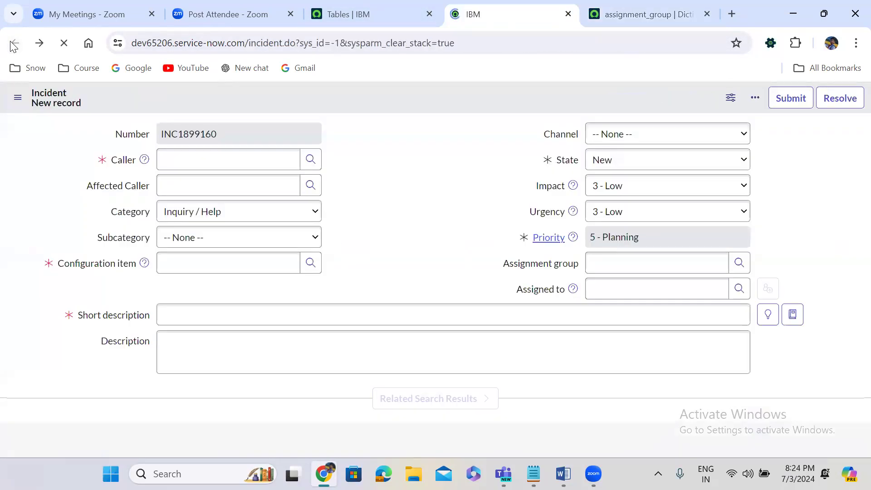
pyautogui.click(389, 170)
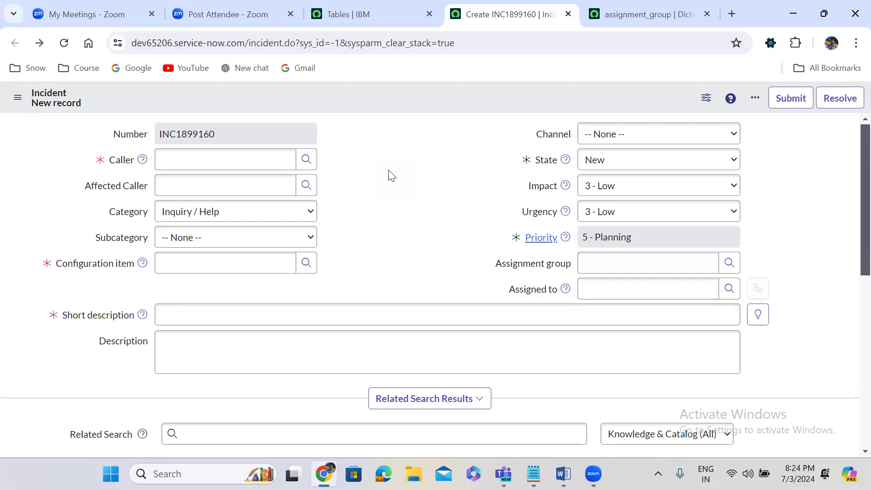
# Step: Filter the Tables list to tables whose Extends table value starts with Import Set
pyautogui.click(320, 11)
pyautogui.click(98, 102)
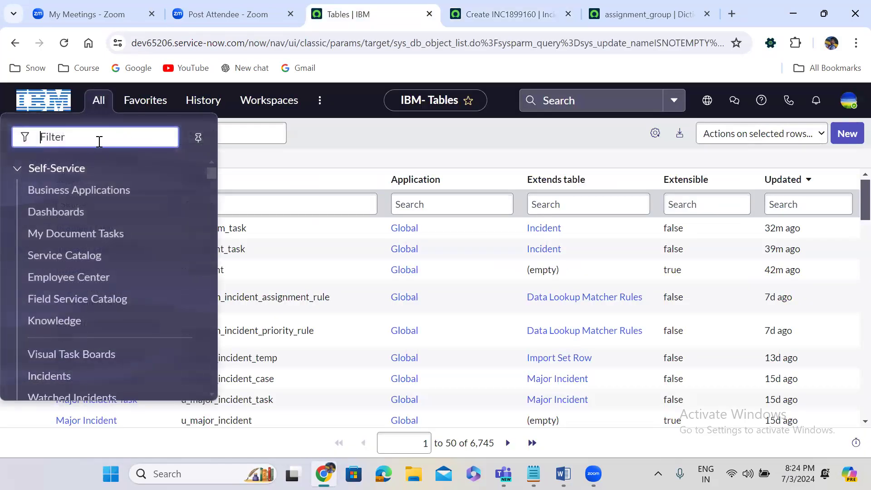
pyautogui.click(347, 157)
pyautogui.click(553, 205)
pyautogui.write('Impor')
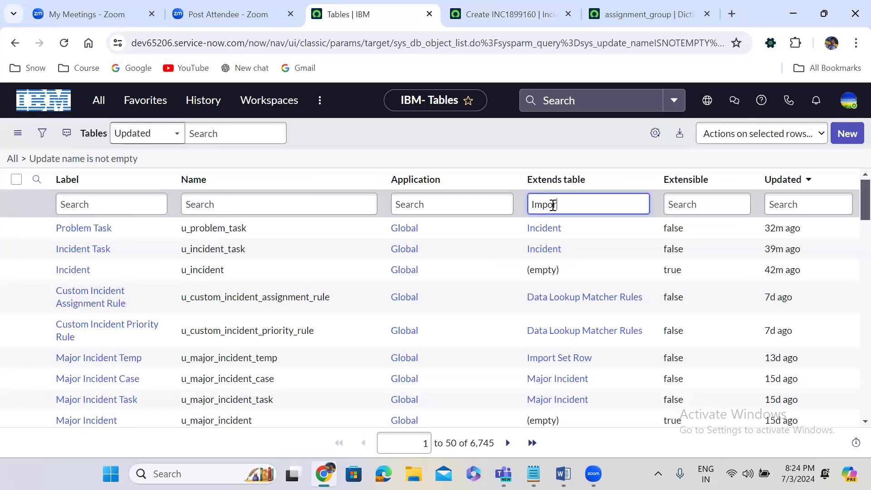
pyautogui.write('t Set')
pyautogui.press('Return')
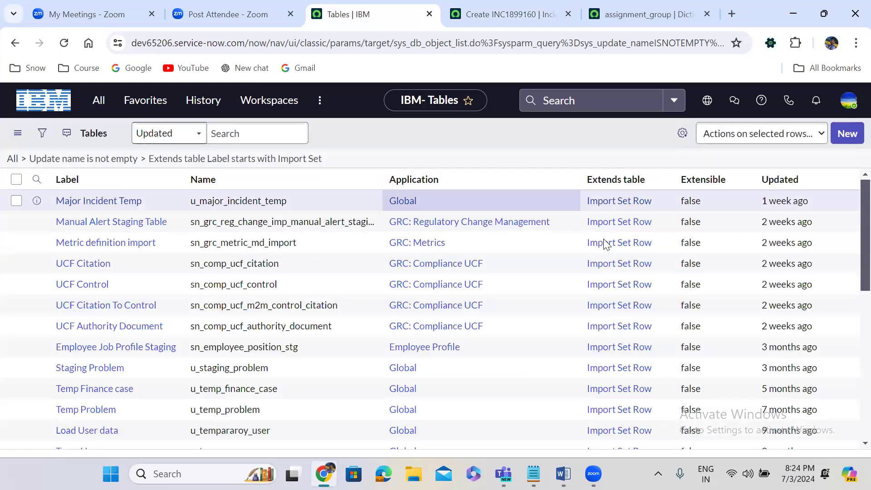